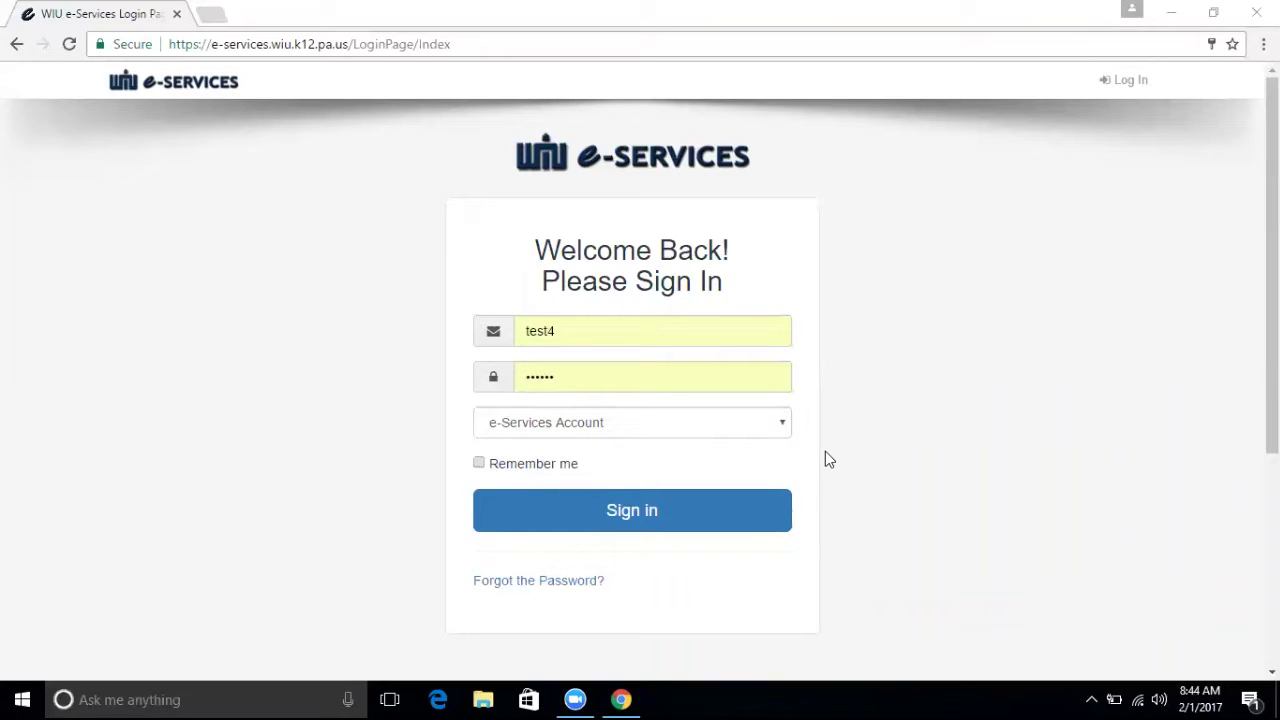
Sign in to e-Services and launch the WIU-FMS app from My Apps to view the Announcements.
{"action": "left_click", "coordinate": [652, 433]}
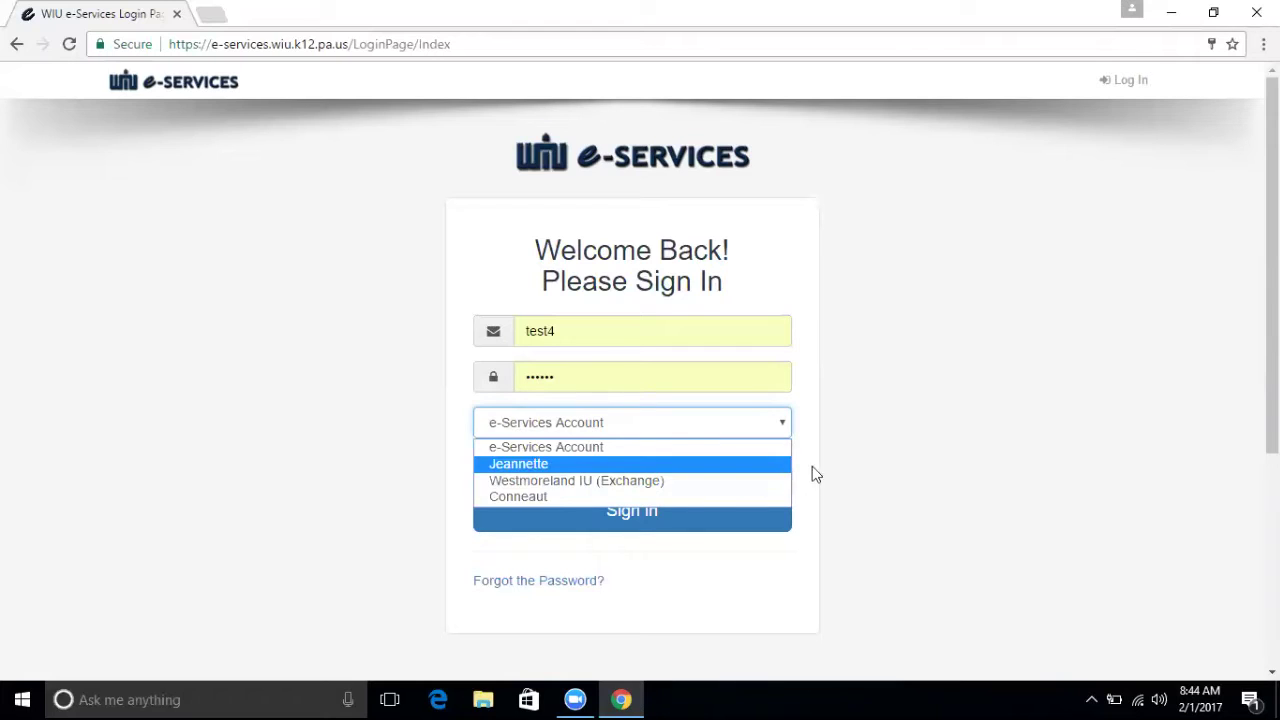
{"action": "left_click", "coordinate": [852, 470]}
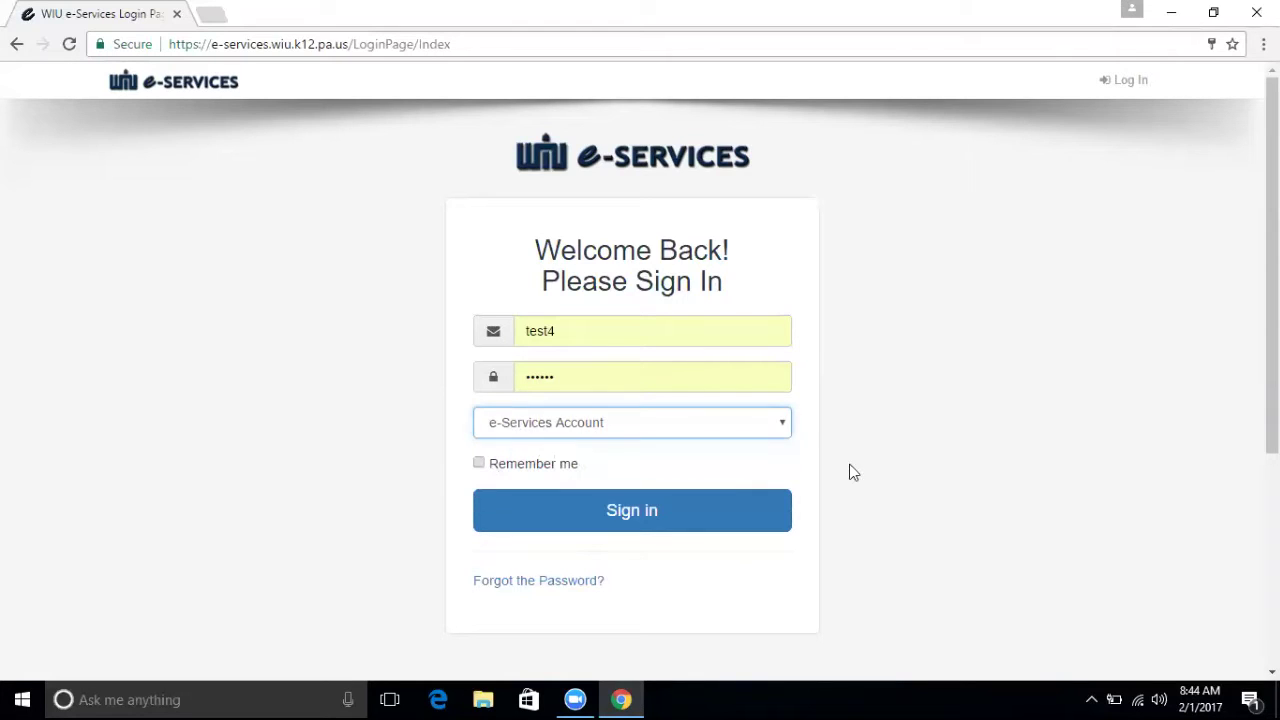
{"action": "left_click", "coordinate": [646, 516]}
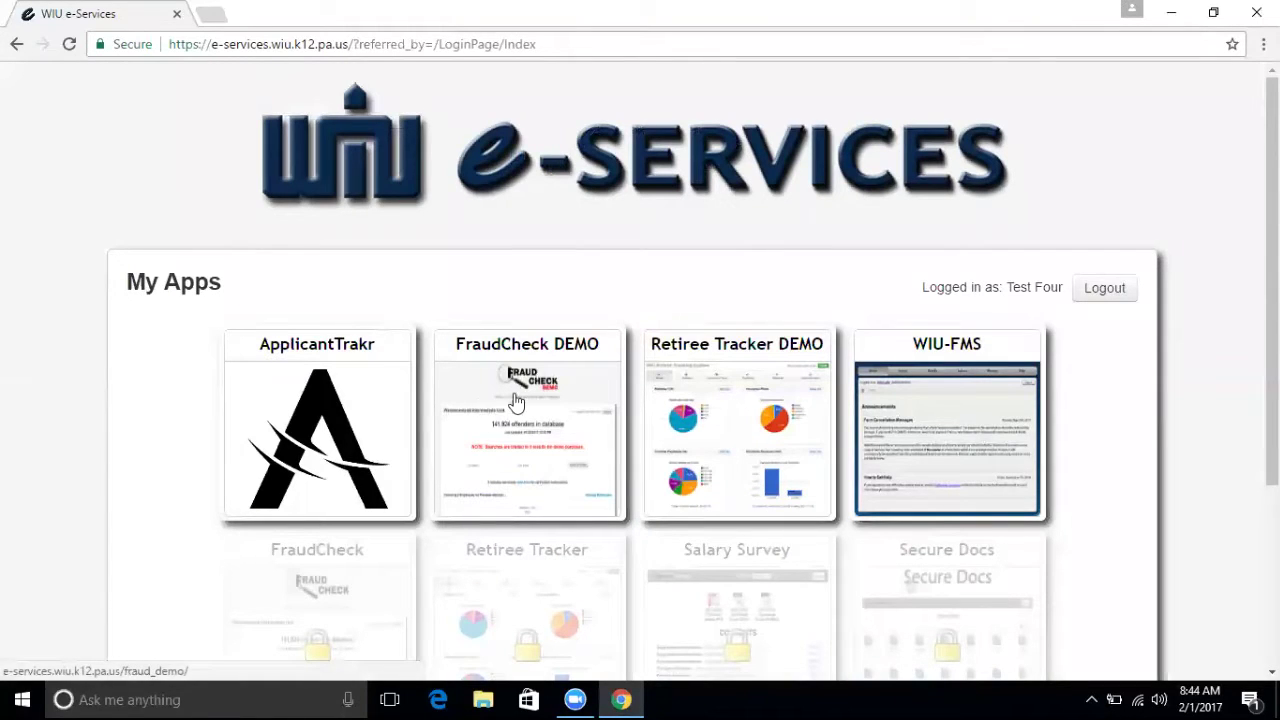
{"action": "left_click", "coordinate": [937, 428]}
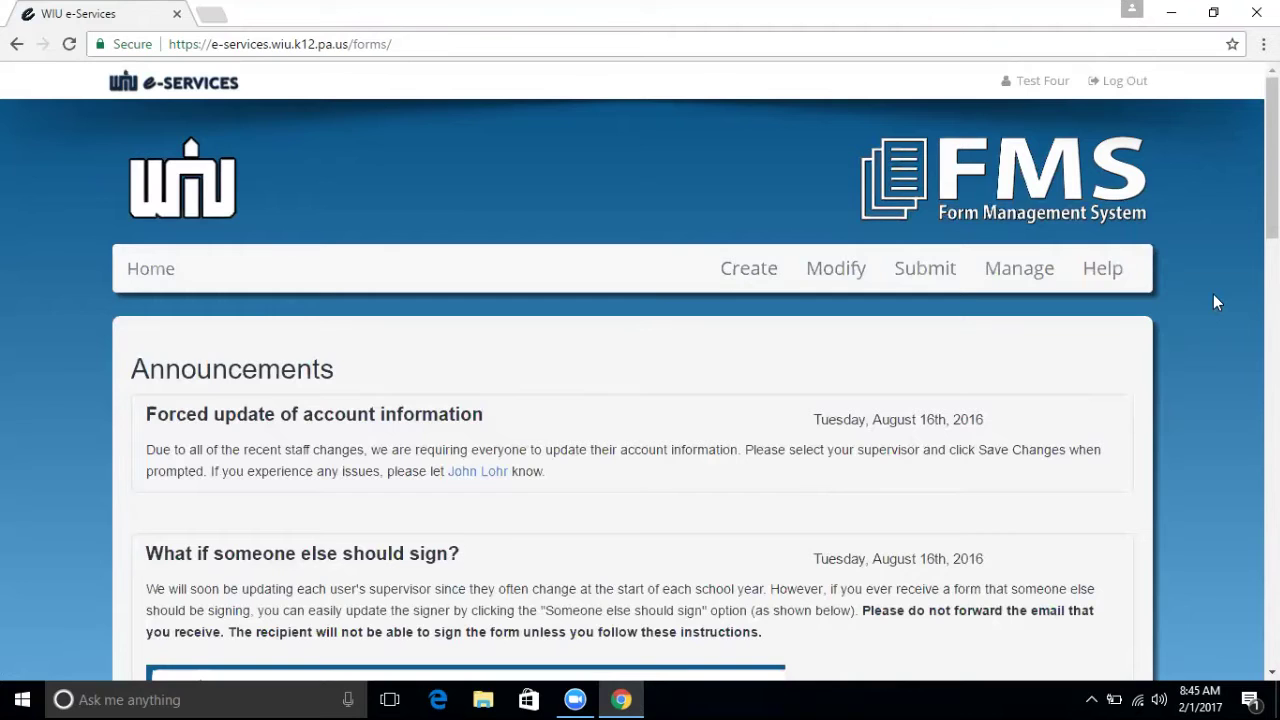
{"action": "mouse_move", "coordinate": [1272, 150]}
{"action": "left_mouse_down"}
{"action": "mouse_move", "coordinate": [1272, 547]}
{"action": "mouse_move", "coordinate": [1272, 136]}
{"action": "left_mouse_up"}
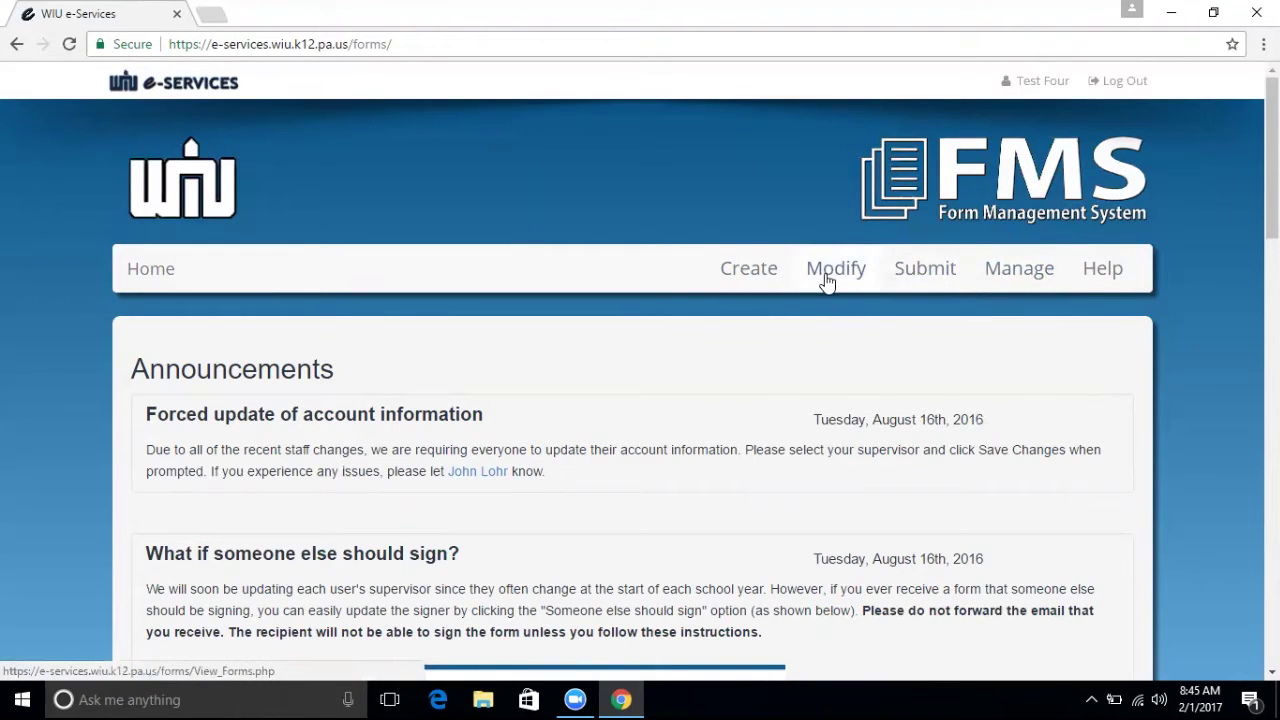
Open the Create upload page and review the Form Type choices, keeping Fillable Form.
{"action": "left_click", "coordinate": [752, 279]}
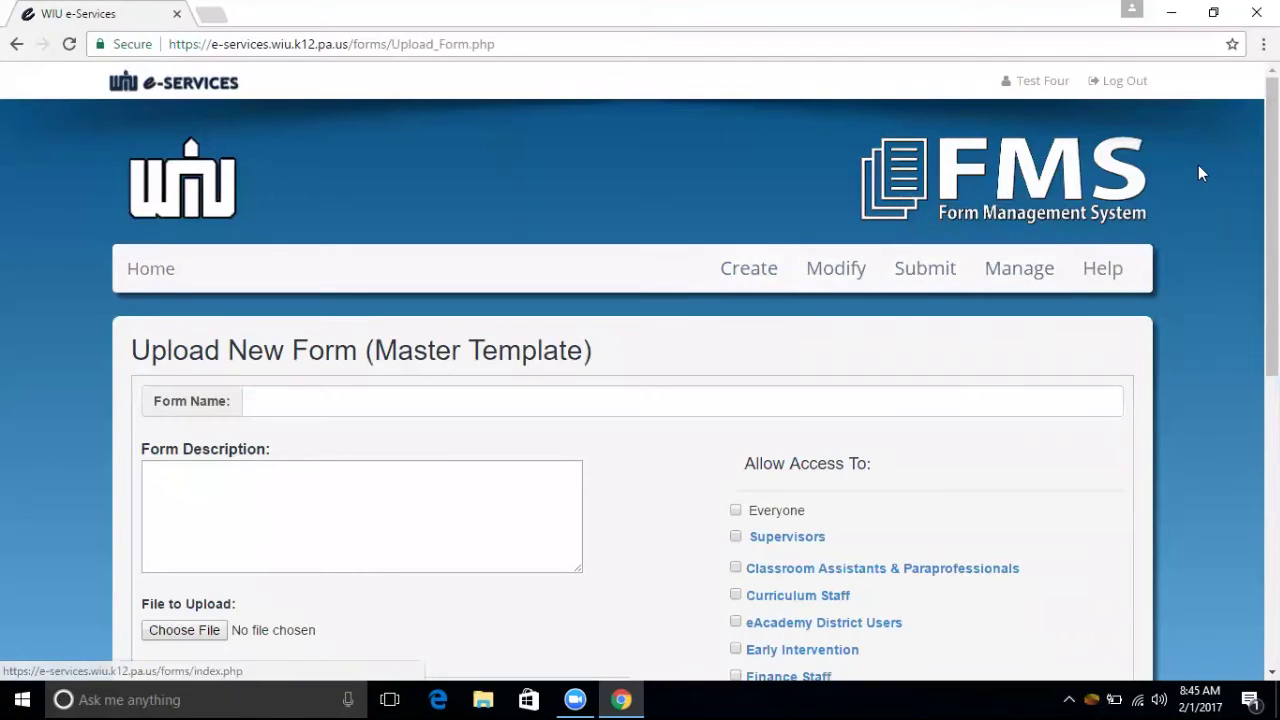
{"action": "scroll", "coordinate": [640, 400], "scroll_direction": "down", "scroll_amount": 2}
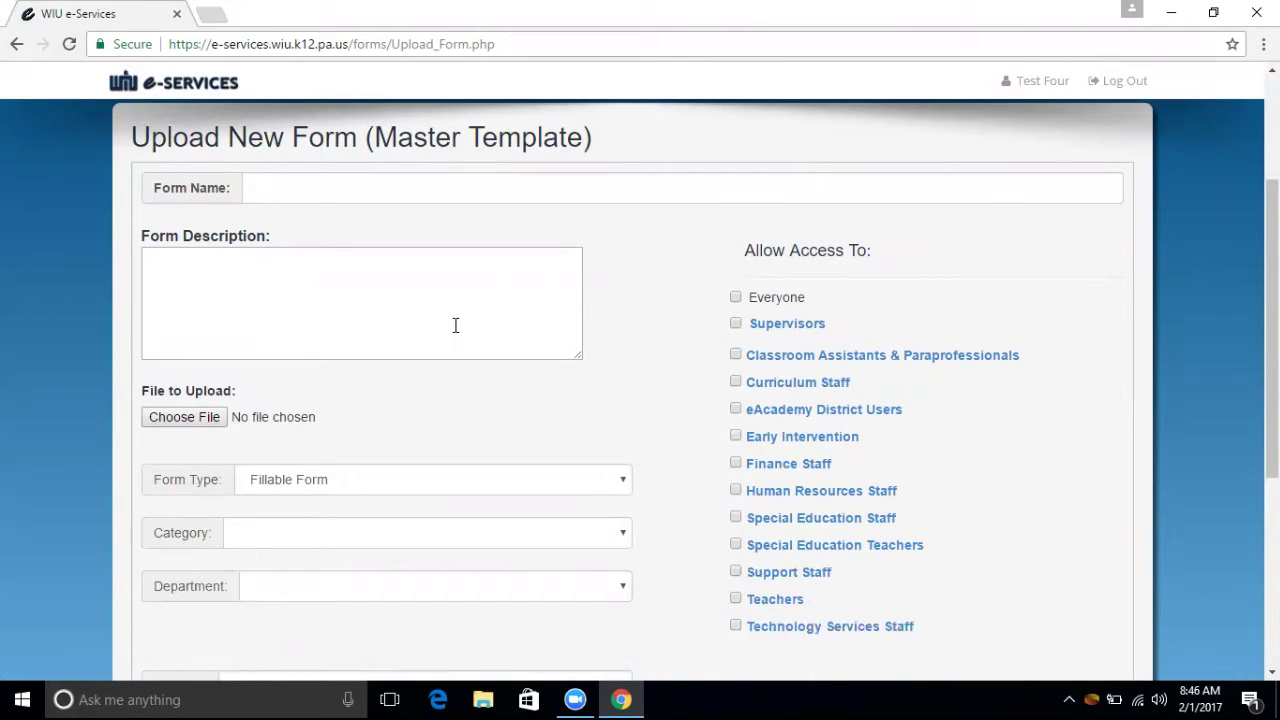
{"action": "left_click", "coordinate": [611, 481]}
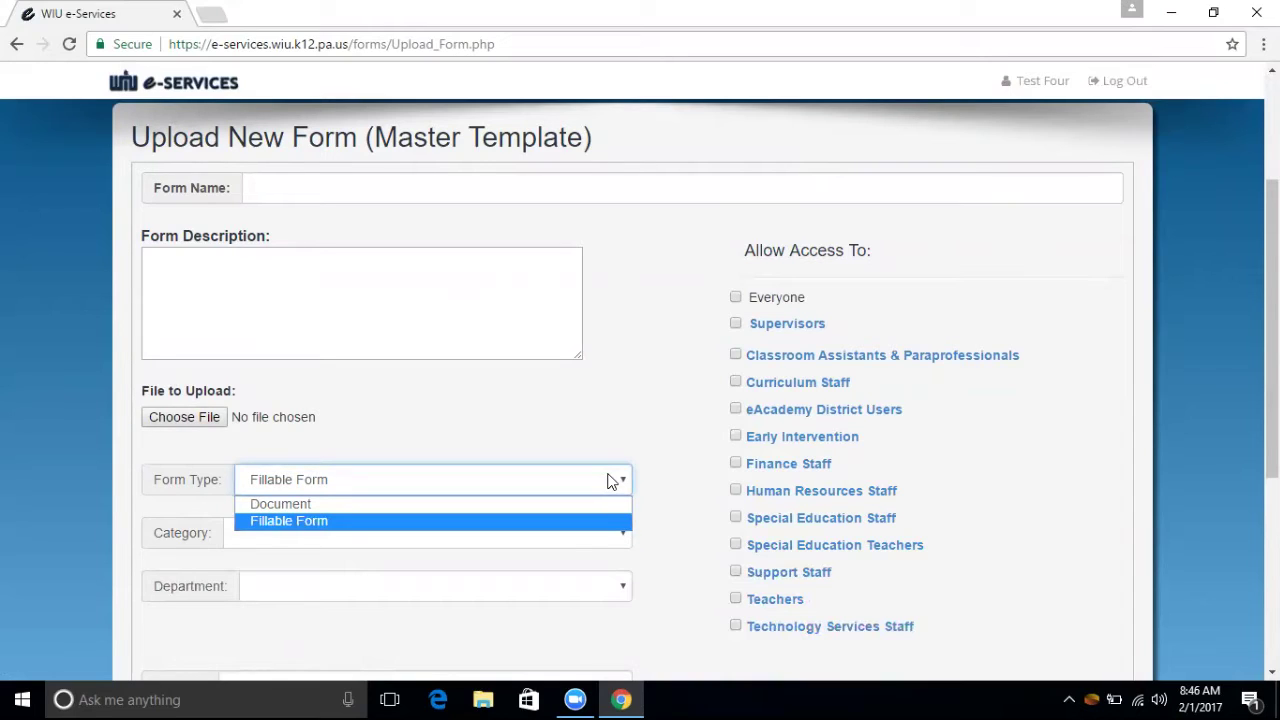
{"action": "left_click", "coordinate": [577, 425]}
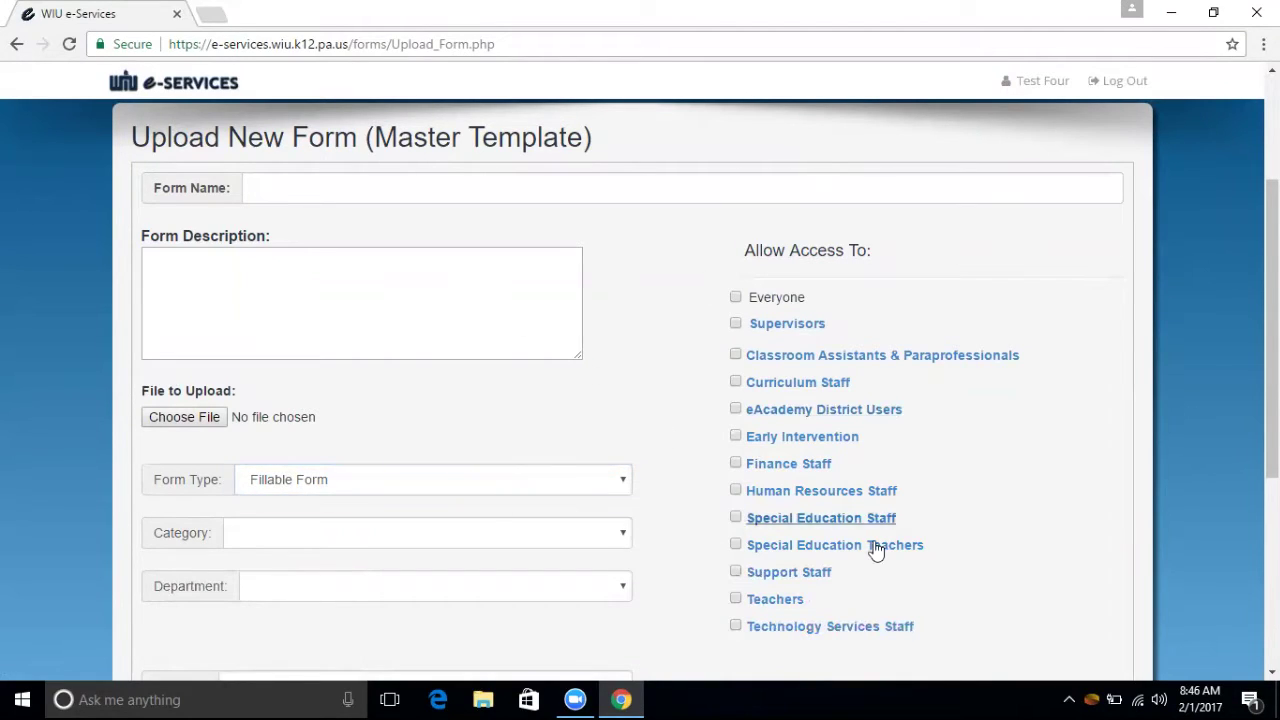
{"action": "scroll", "coordinate": [1176, 455], "scroll_direction": "down", "scroll_amount": 1}
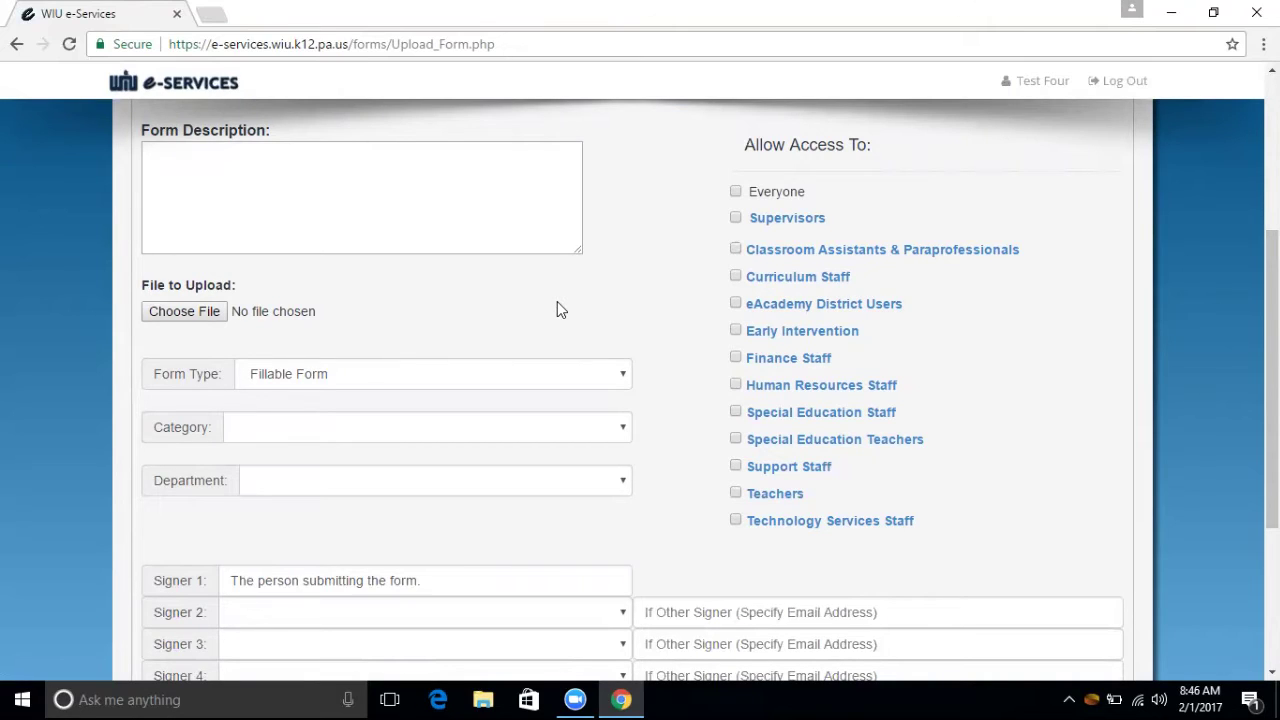
{"action": "left_click", "coordinate": [491, 377]}
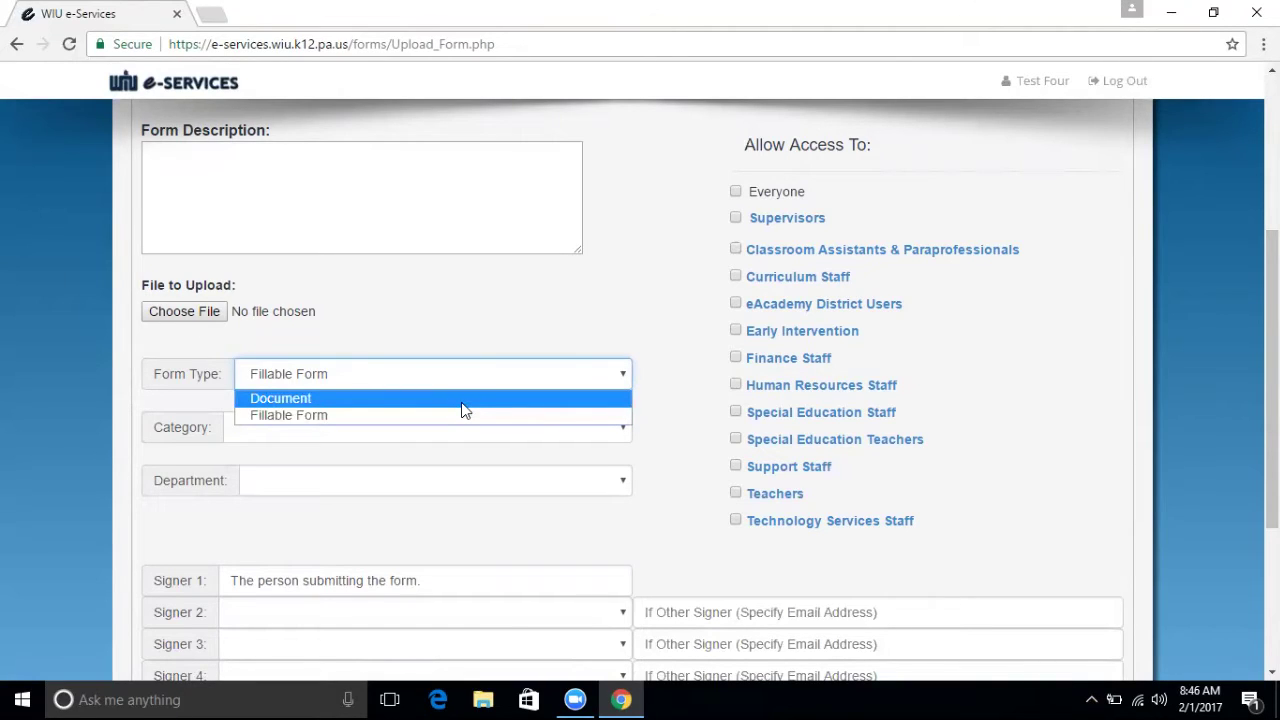
{"action": "left_click", "coordinate": [519, 300]}
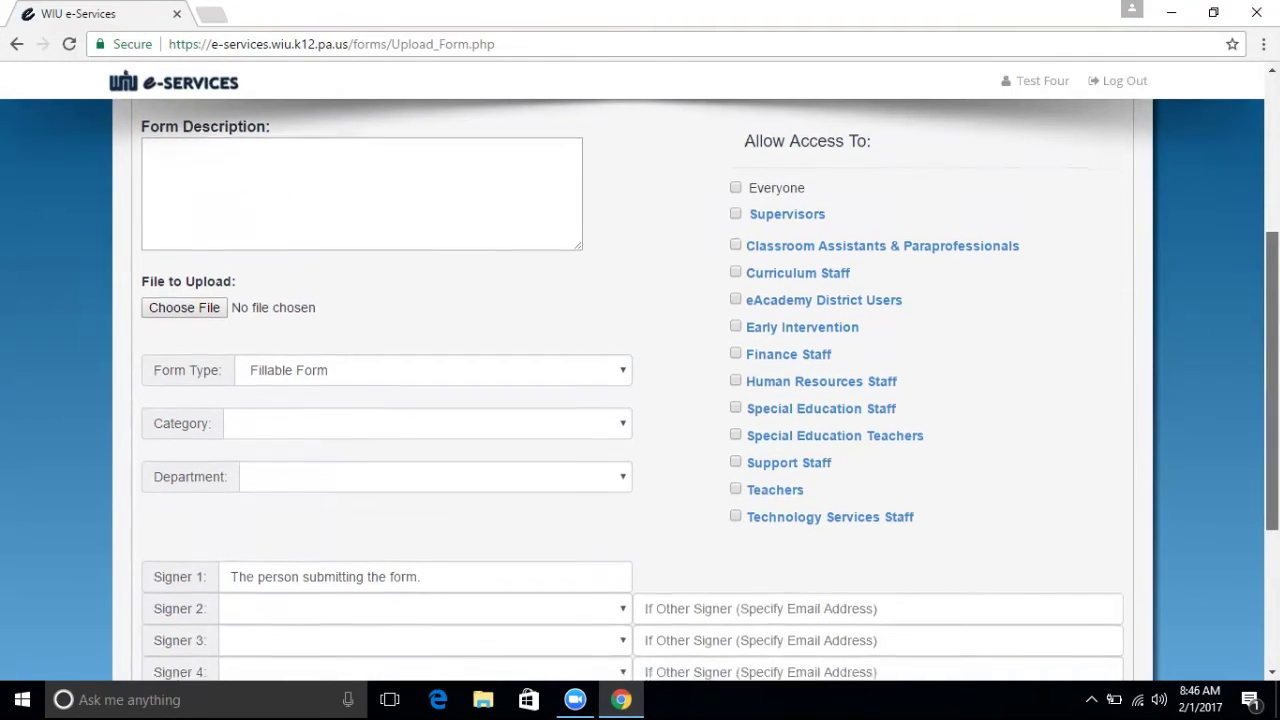
{"action": "scroll", "coordinate": [1272, 400], "scroll_direction": "down", "scroll_amount": 1}
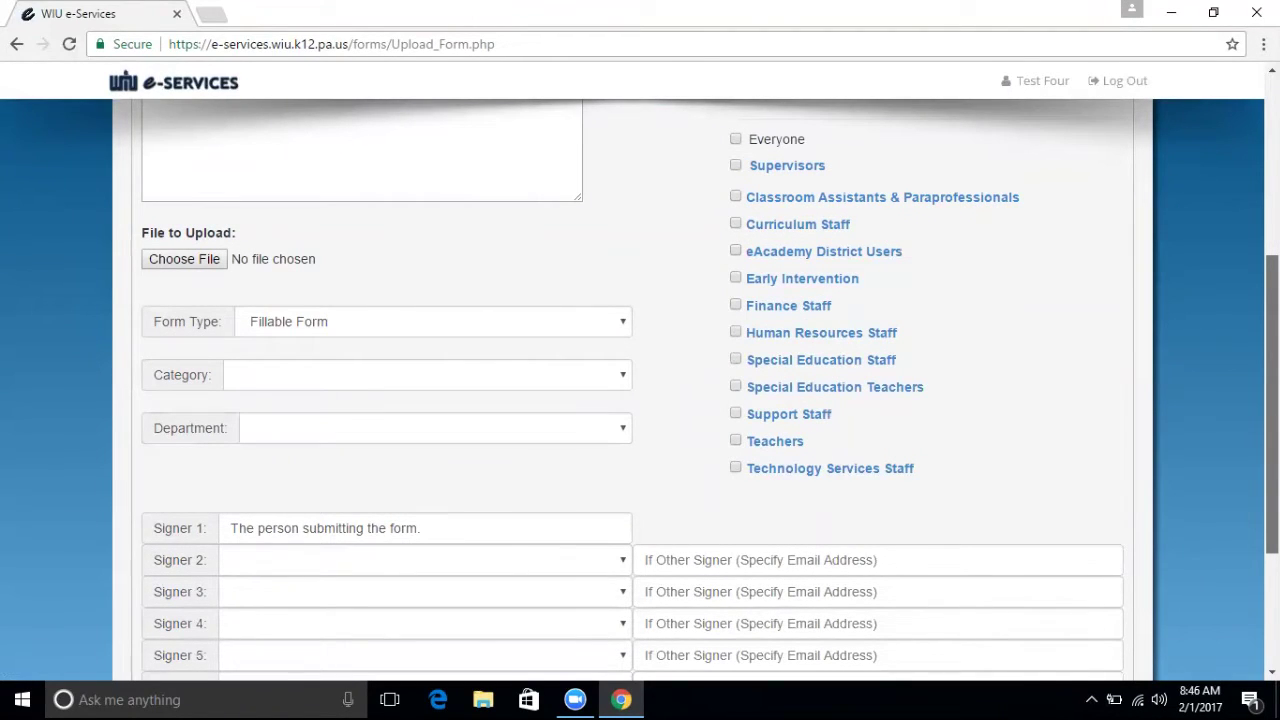
{"action": "scroll", "coordinate": [1272, 400], "scroll_direction": "up", "scroll_amount": 3}
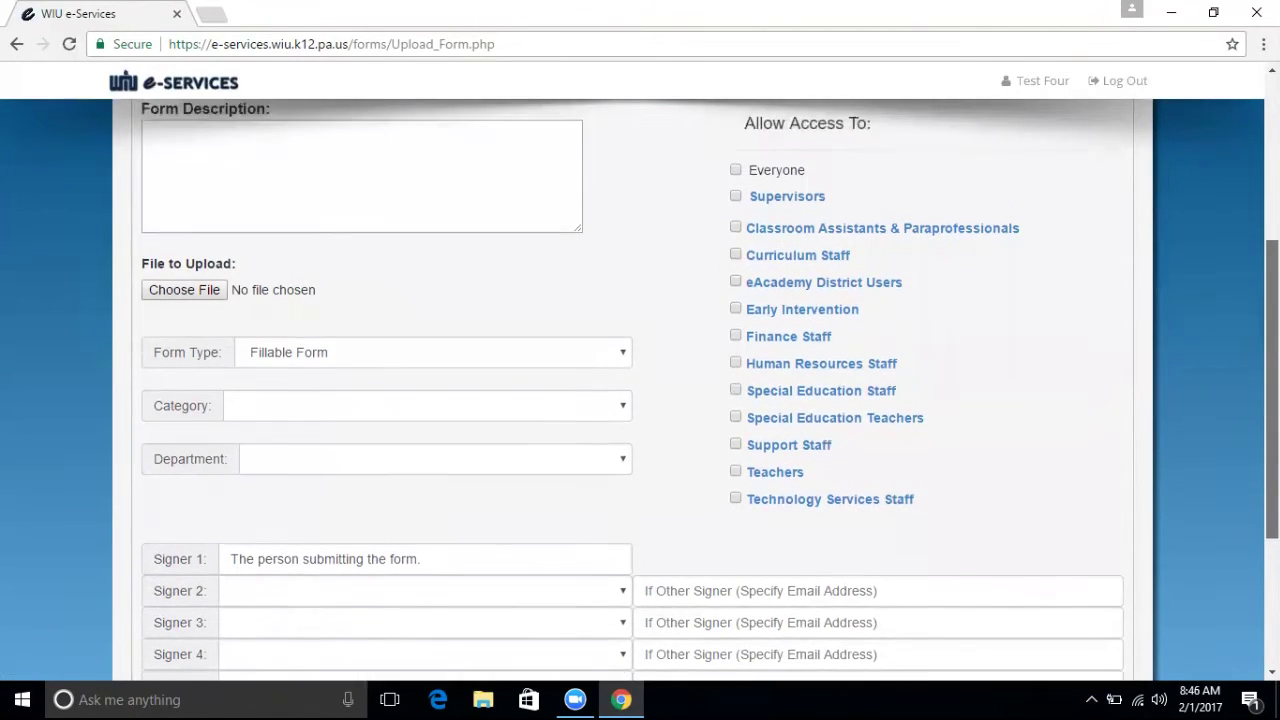
{"action": "scroll", "coordinate": [640, 400], "scroll_direction": "down", "scroll_amount": 2}
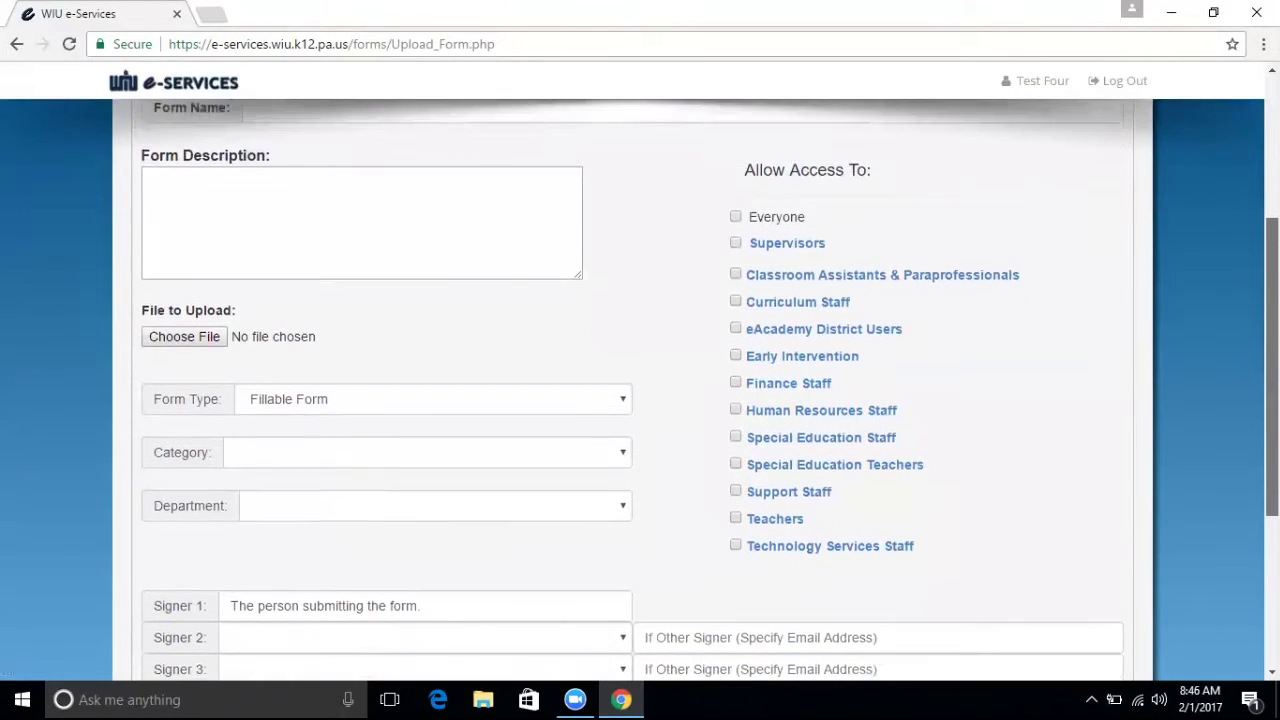
{"action": "scroll", "coordinate": [700, 390], "scroll_direction": "down", "scroll_amount": 1}
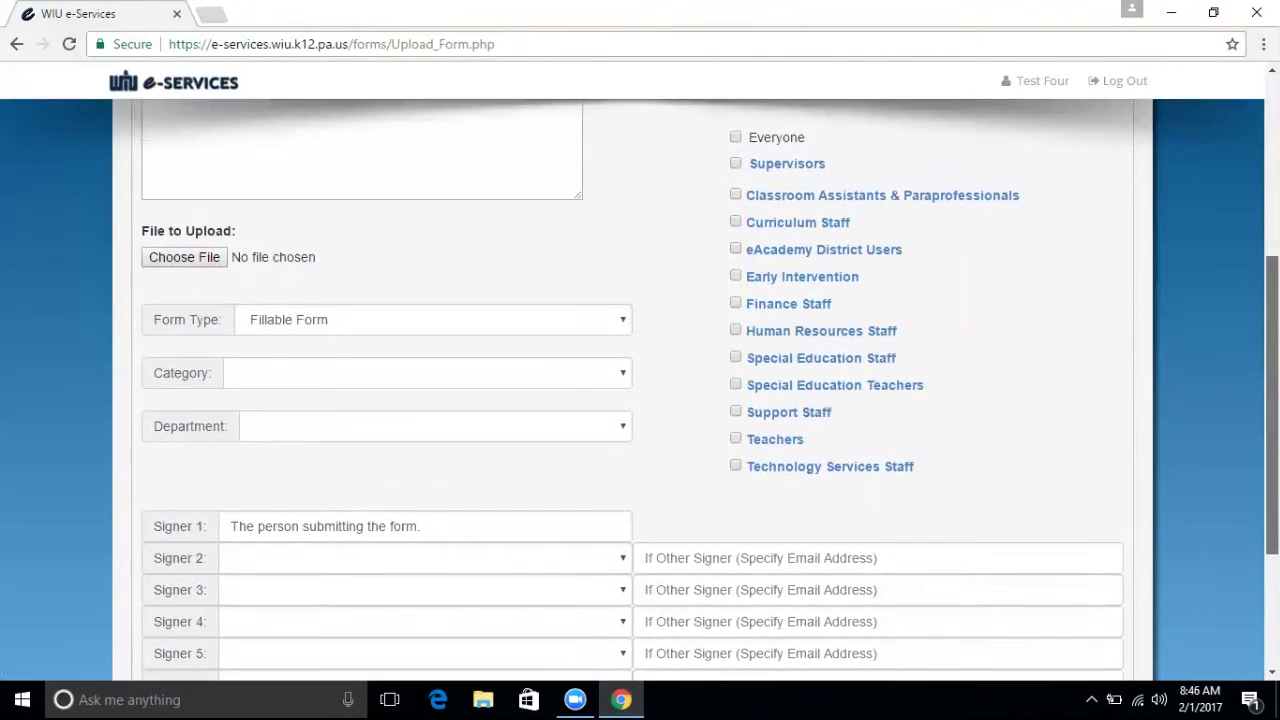
{"action": "left_click", "coordinate": [590, 375]}
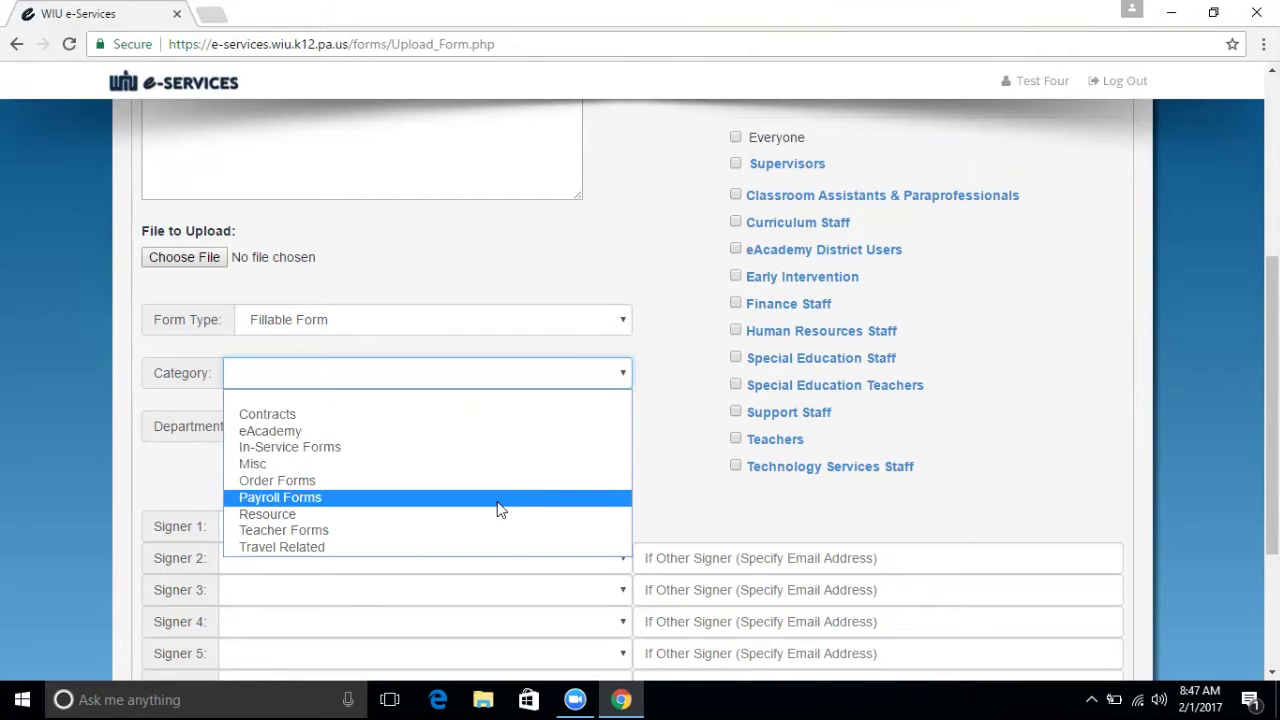
{"action": "left_click", "coordinate": [672, 410]}
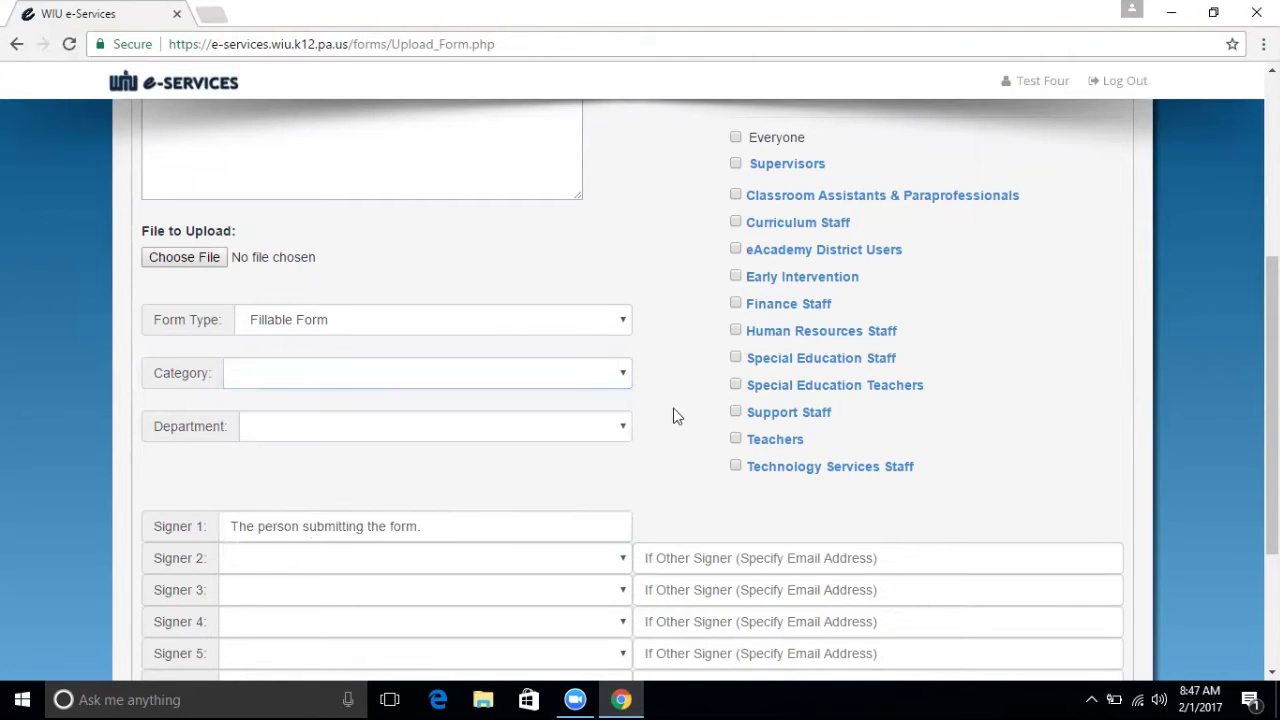
{"action": "left_click", "coordinate": [622, 429]}
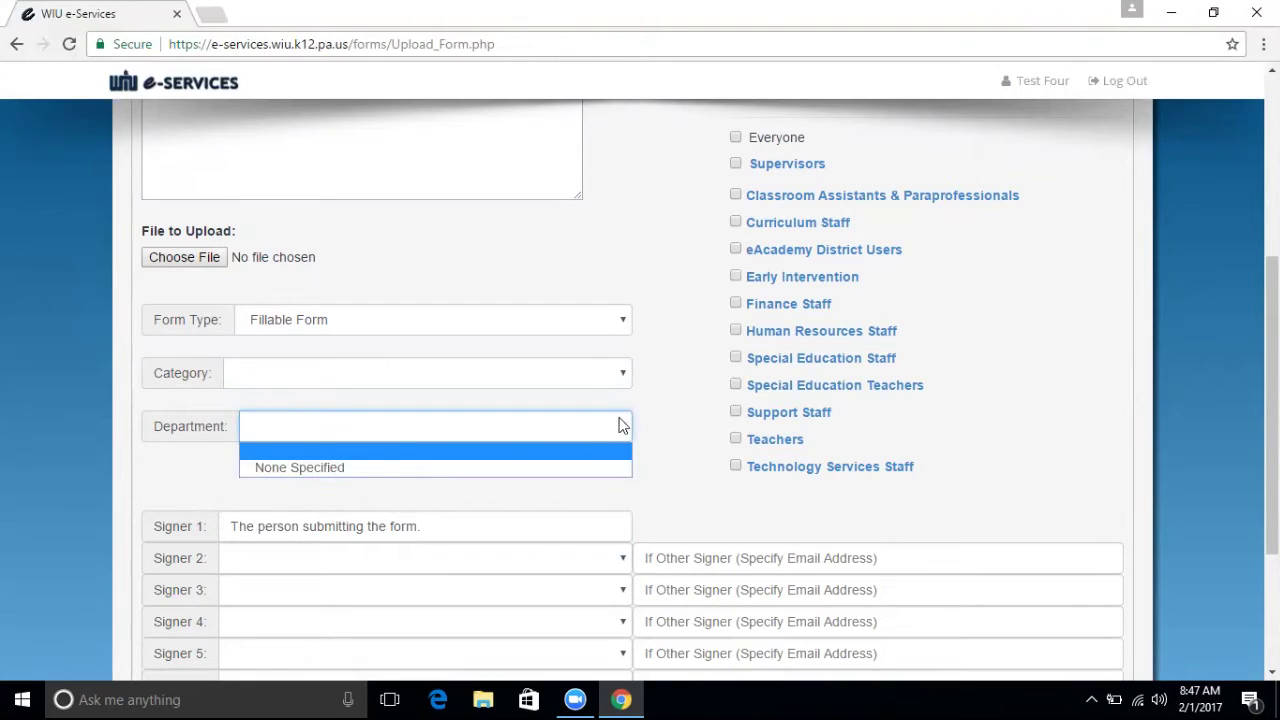
{"action": "left_click", "coordinate": [664, 440]}
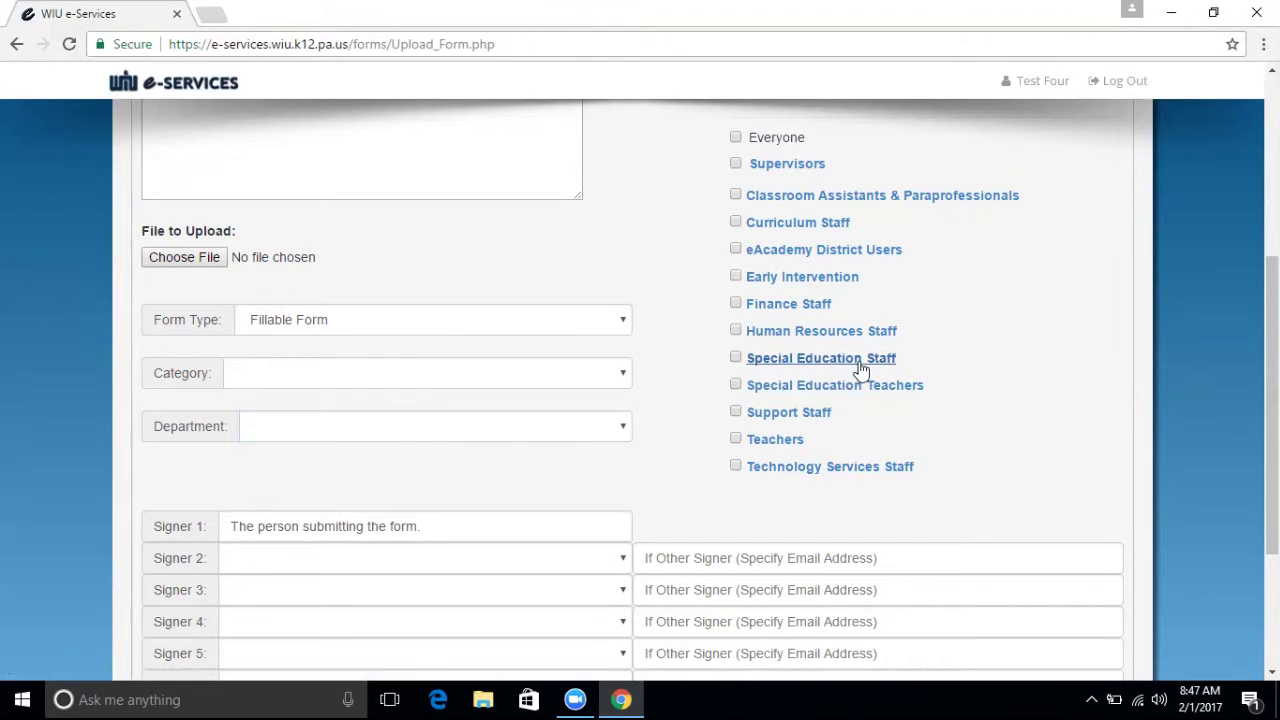
{"action": "scroll", "coordinate": [1272, 400], "scroll_direction": "down", "scroll_amount": 1}
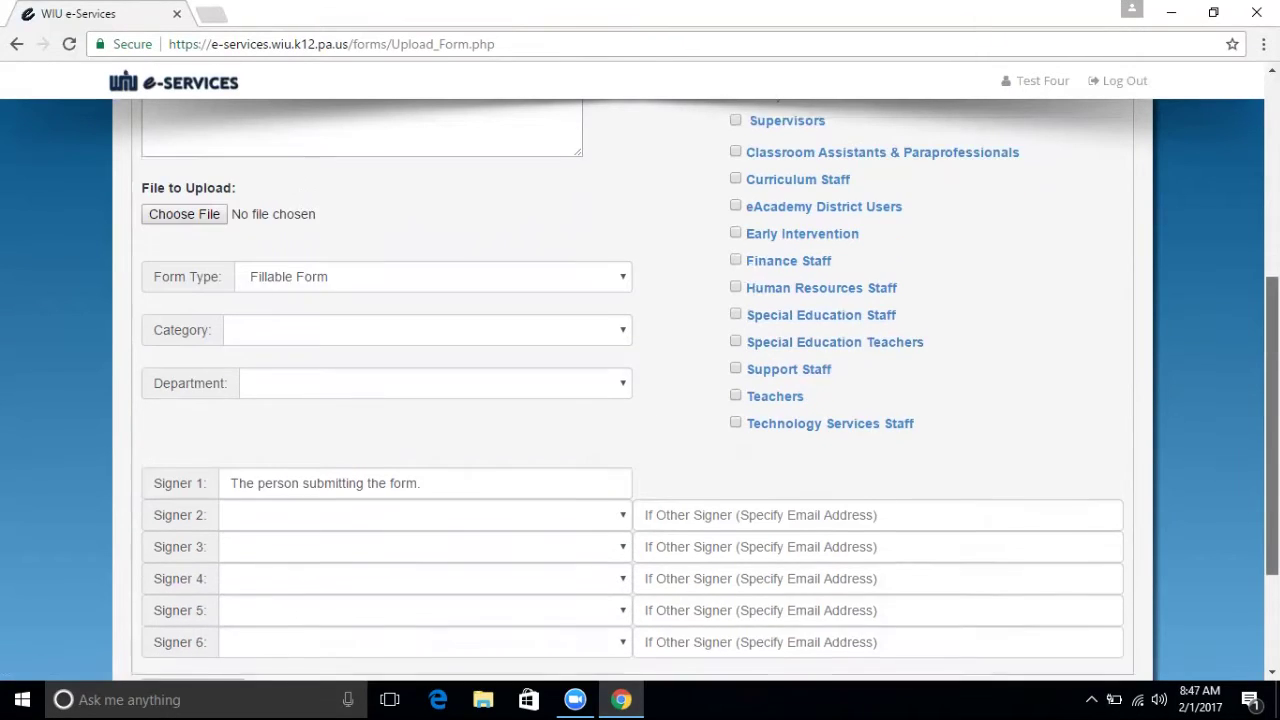
{"action": "scroll", "coordinate": [1272, 400], "scroll_direction": "down", "scroll_amount": 1}
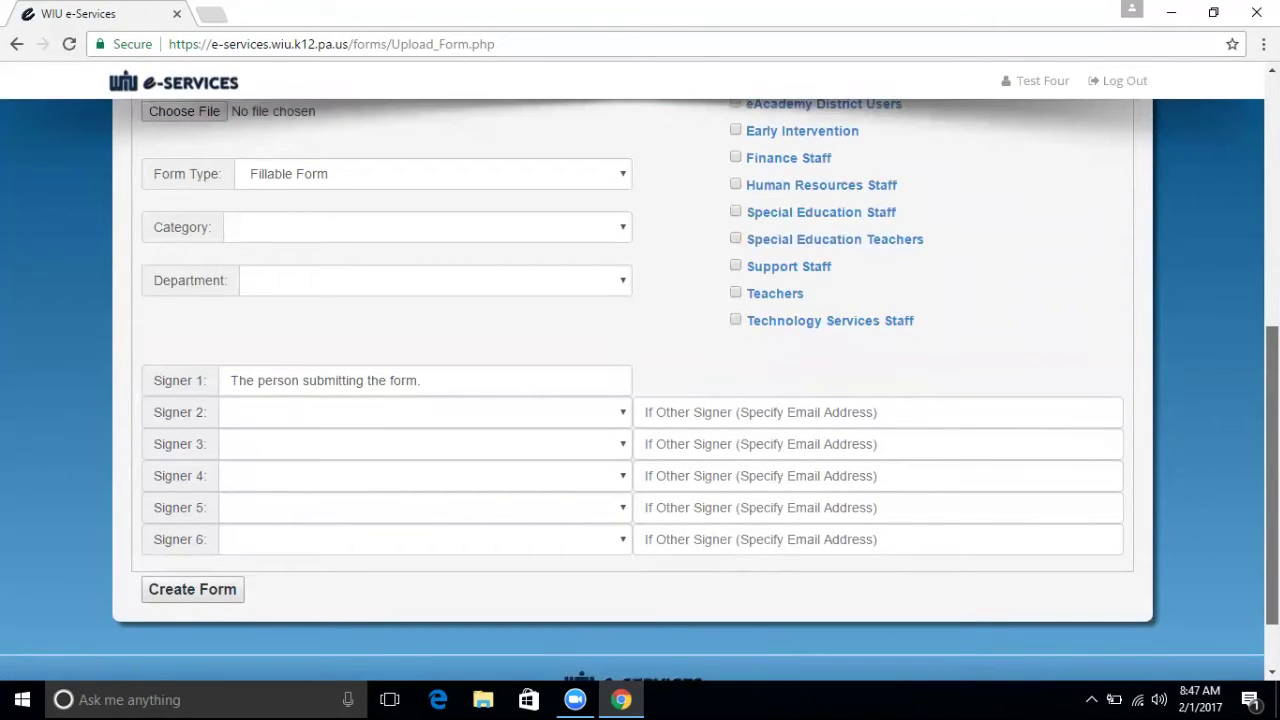
{"action": "left_click", "coordinate": [627, 412]}
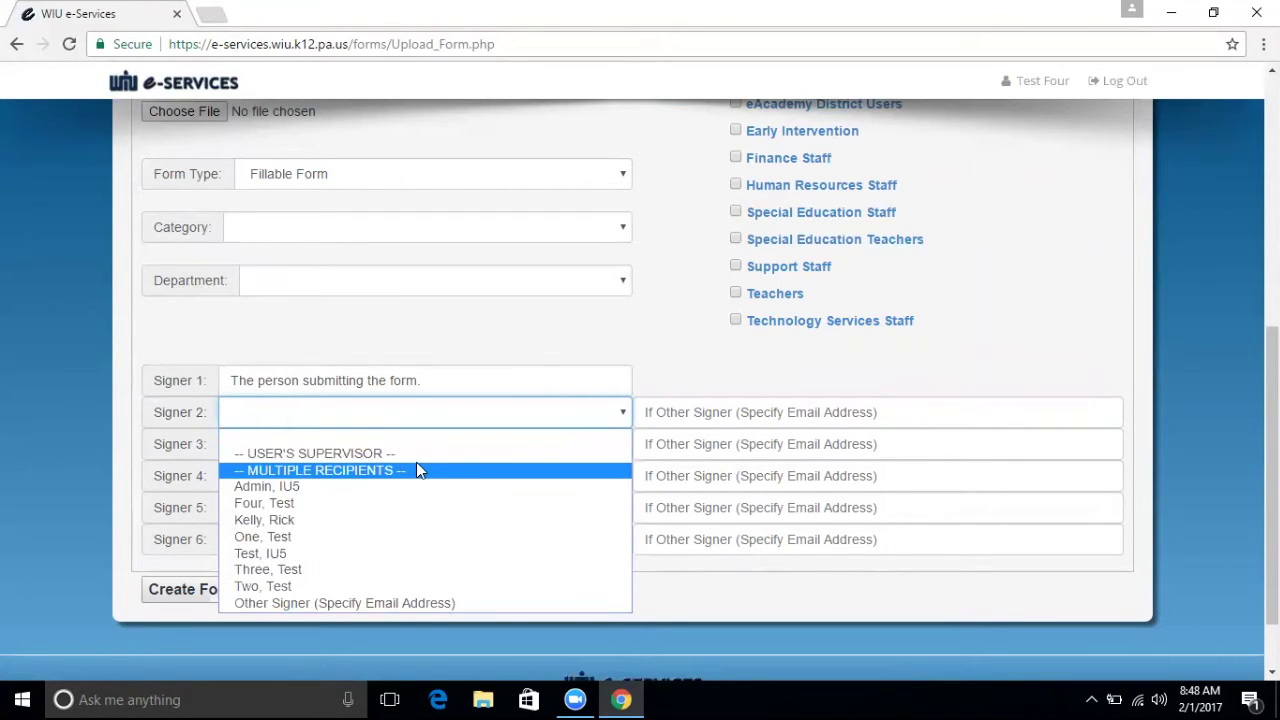
Change Signer 2 from Multiple Recipients to Other Signer (Specify Email Address), then go to Modify Forms.
{"action": "left_click", "coordinate": [399, 471]}
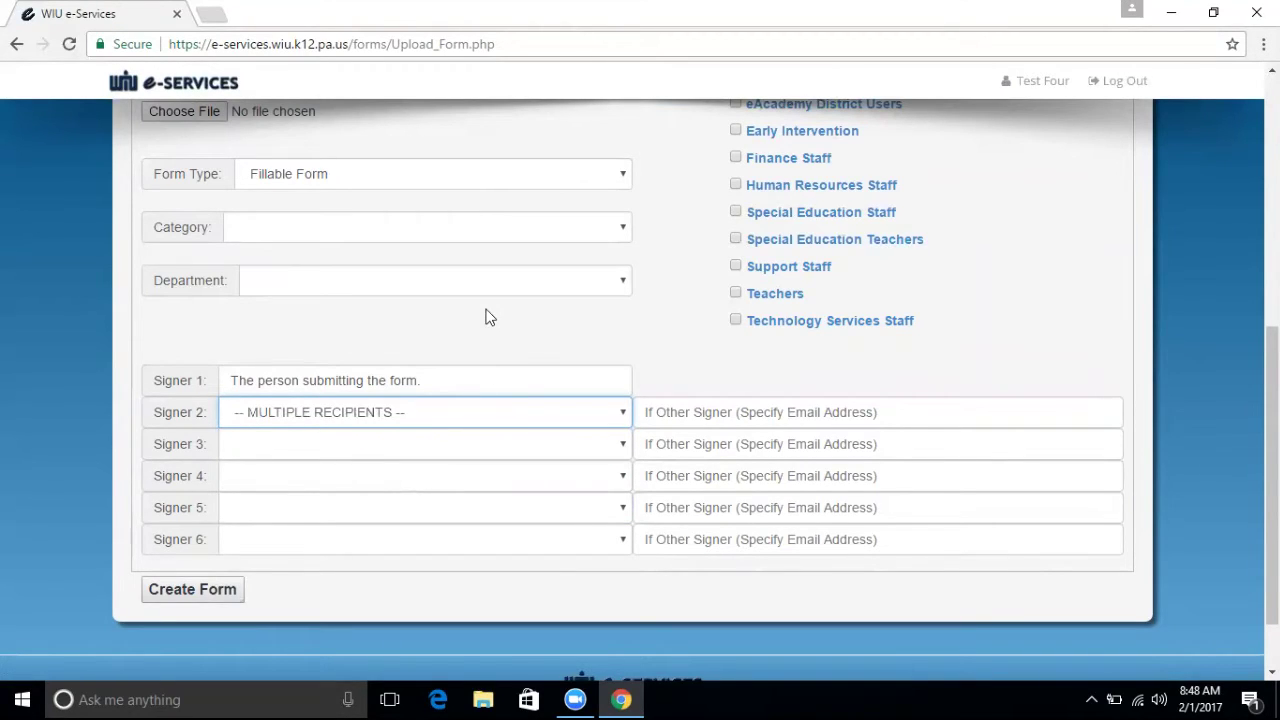
{"action": "left_click", "coordinate": [585, 414]}
{"action": "left_click", "coordinate": [452, 622]}
{"action": "left_click", "coordinate": [508, 421]}
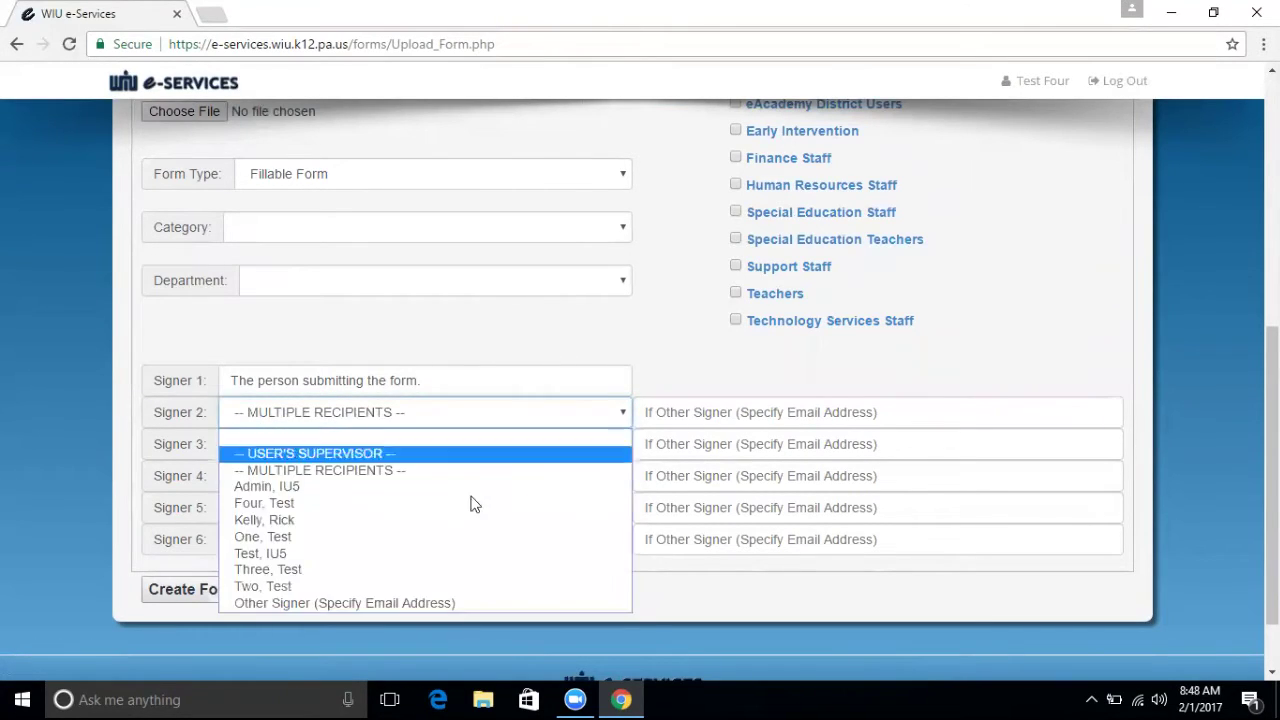
{"action": "left_click", "coordinate": [430, 604]}
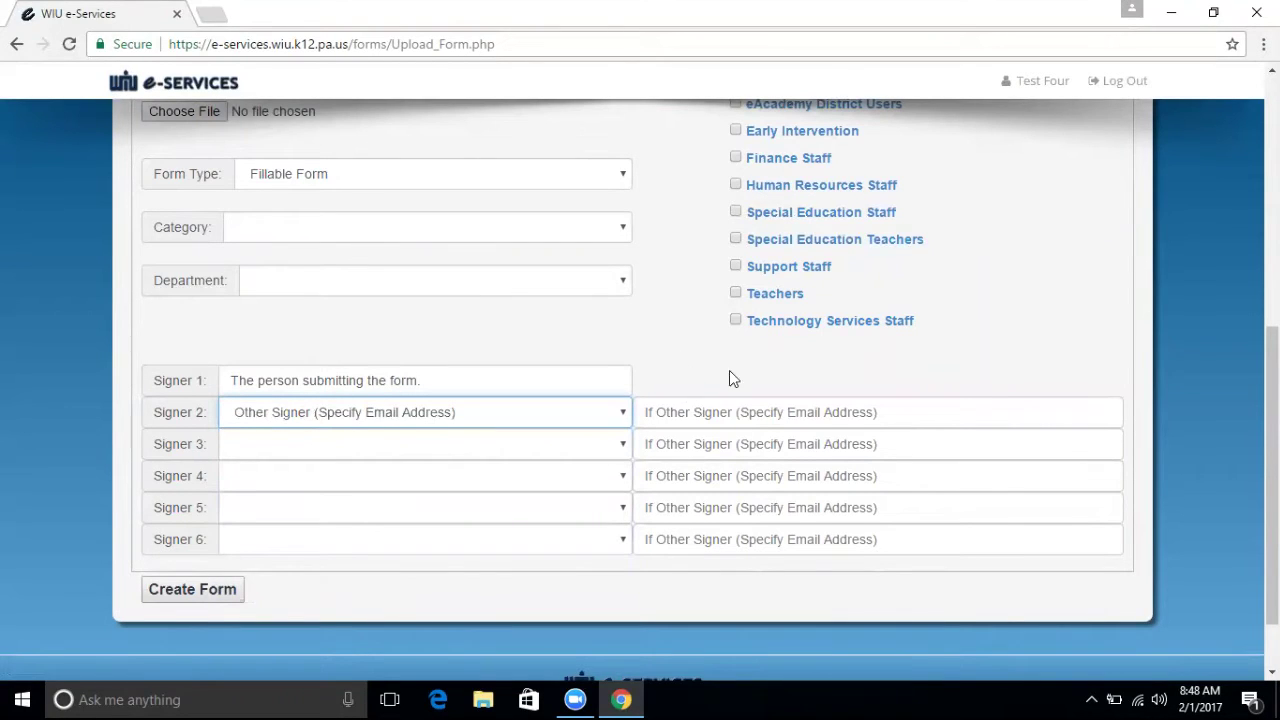
{"action": "scroll", "coordinate": [1272, 470], "scroll_direction": "up", "scroll_amount": 1}
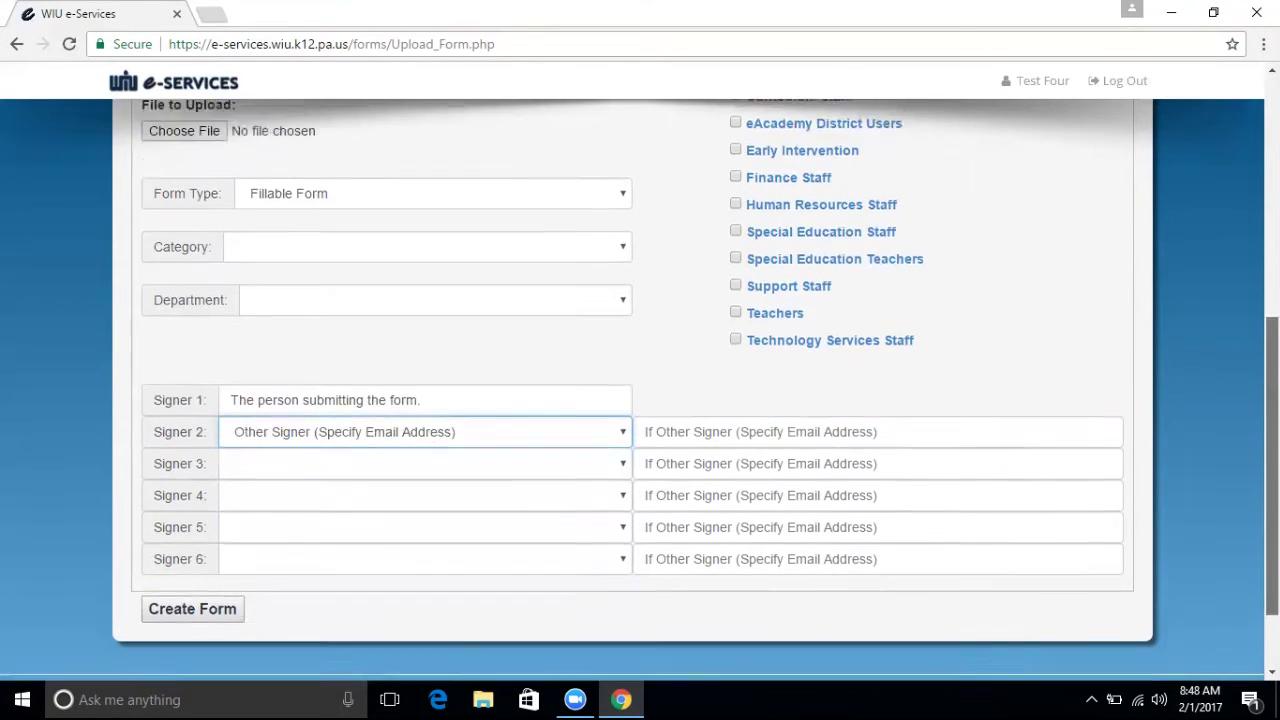
{"action": "scroll", "coordinate": [954, 313], "scroll_direction": "up", "scroll_amount": 5}
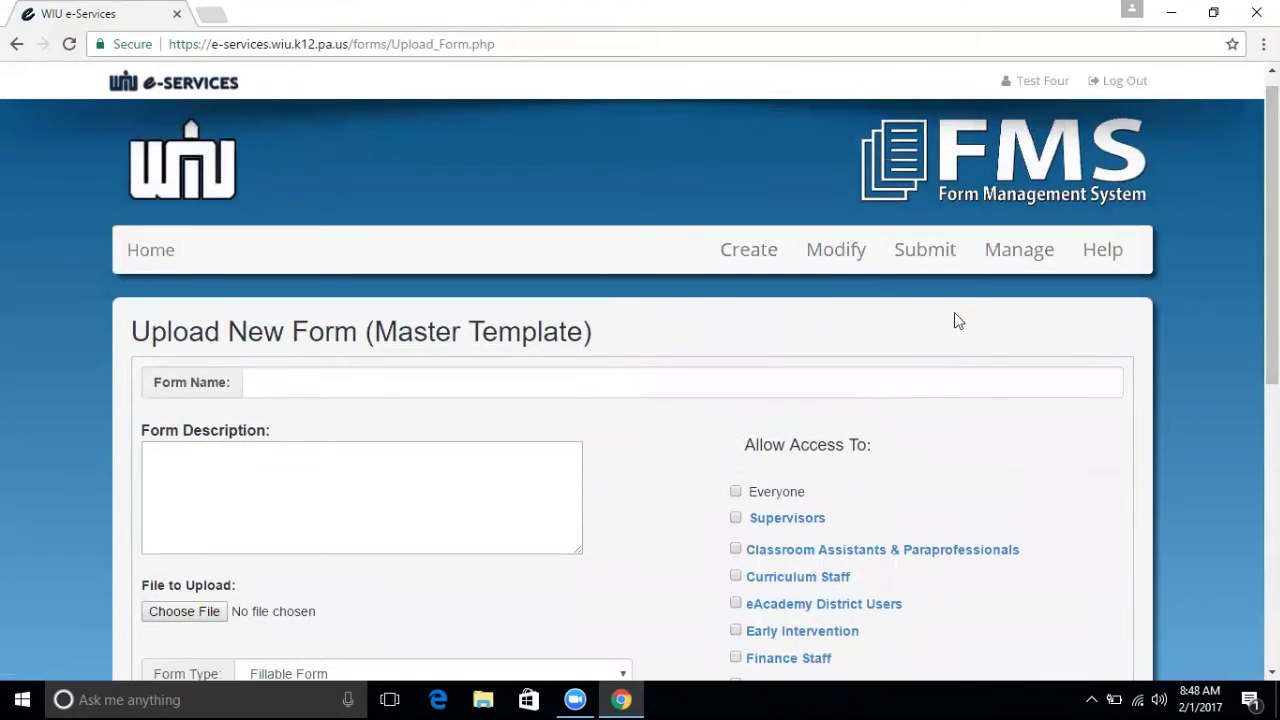
{"action": "left_click", "coordinate": [855, 251]}
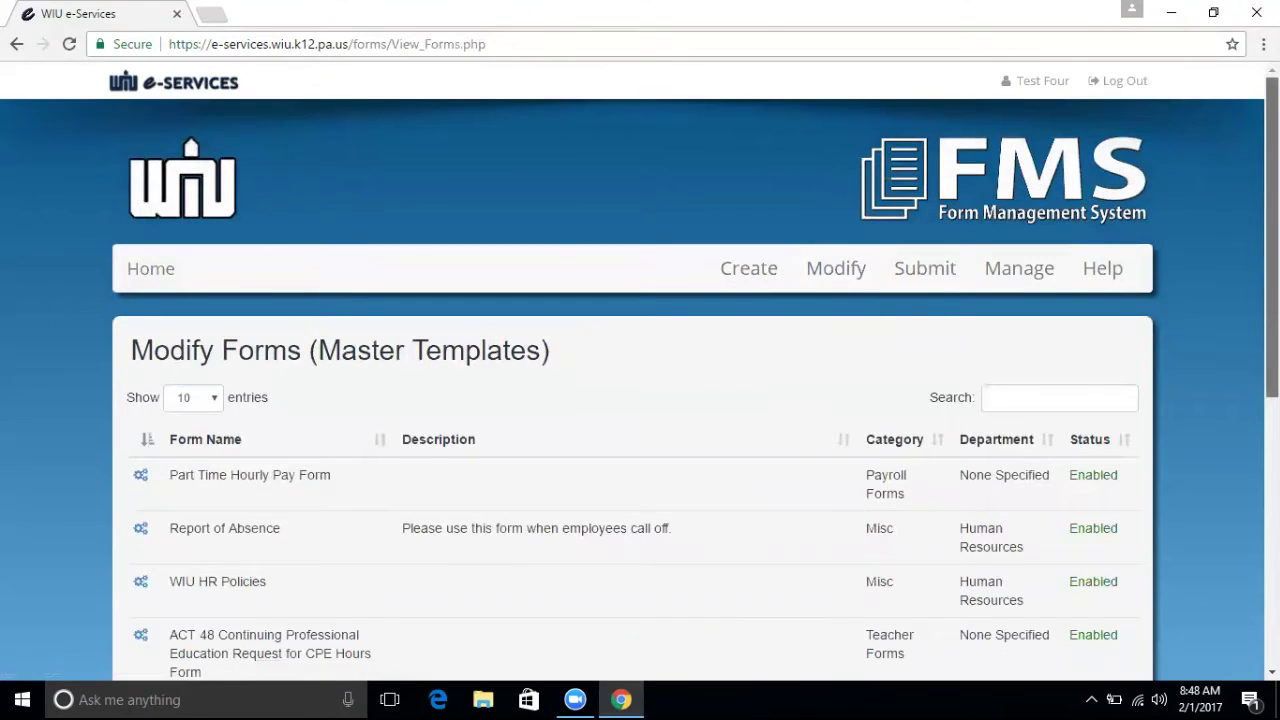
Open the Form Details page for the Report of Absence form.
{"action": "scroll", "coordinate": [640, 400], "scroll_direction": "down", "scroll_amount": 2}
{"action": "scroll", "coordinate": [640, 400], "scroll_direction": "down", "scroll_amount": 1}
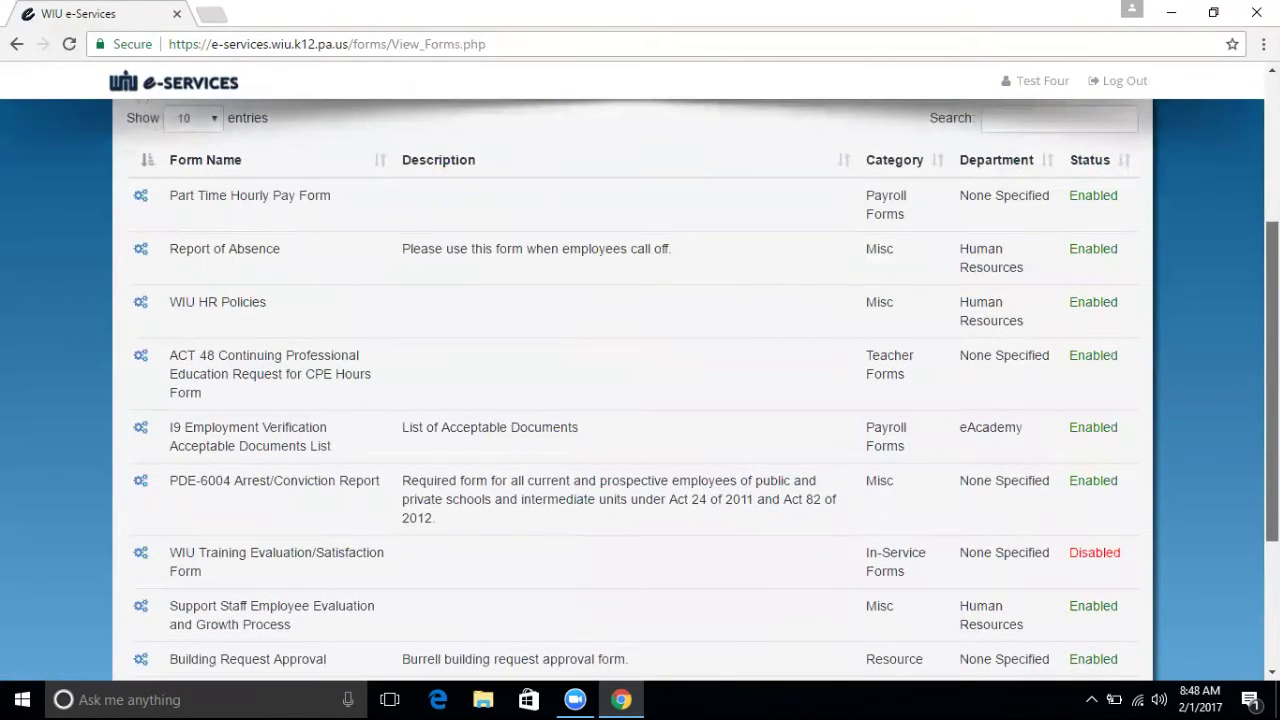
{"action": "scroll", "coordinate": [640, 400], "scroll_direction": "down", "scroll_amount": 1}
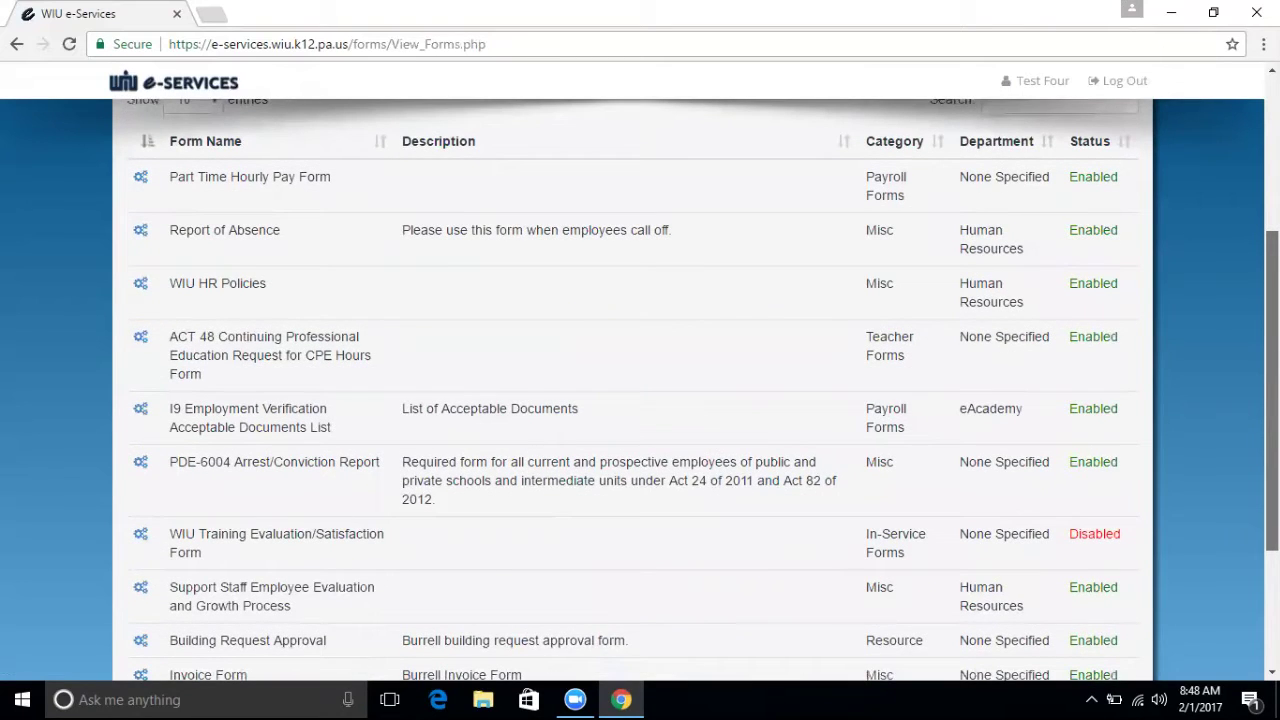
{"action": "scroll", "coordinate": [640, 400], "scroll_direction": "down", "scroll_amount": 1}
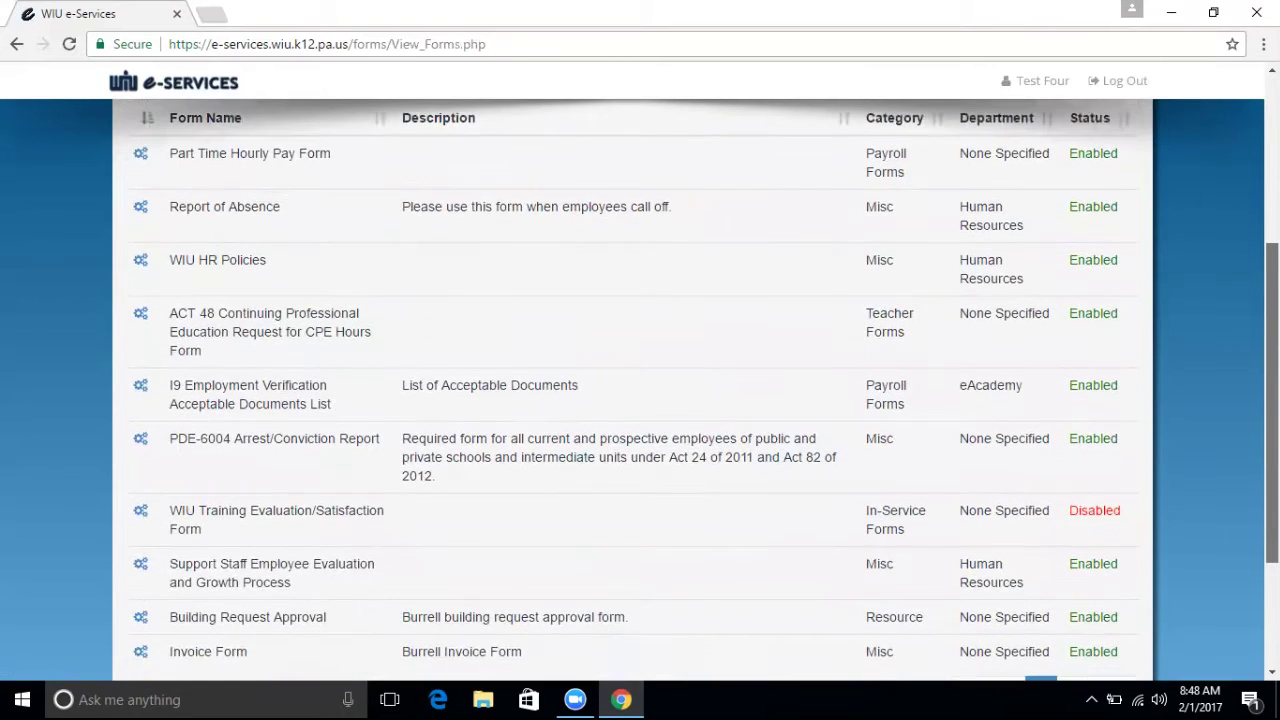
{"action": "scroll", "coordinate": [640, 400], "scroll_direction": "up", "scroll_amount": 1}
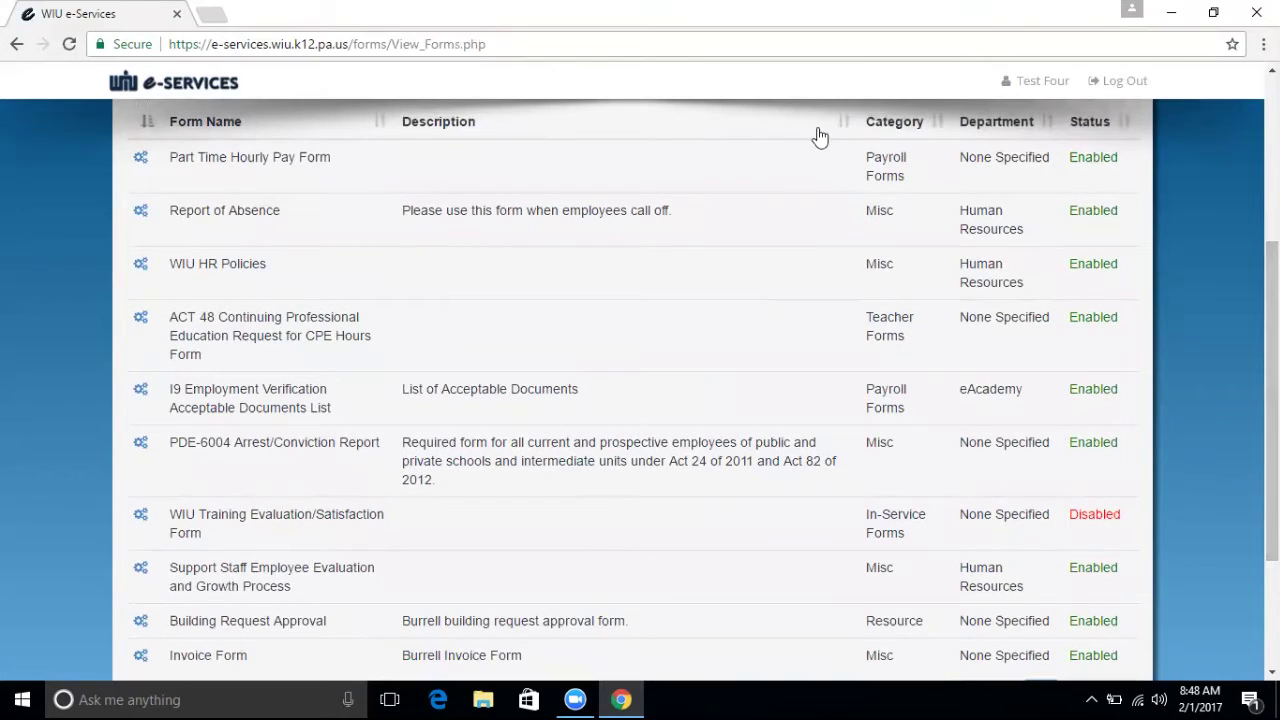
{"action": "left_click", "coordinate": [141, 214]}
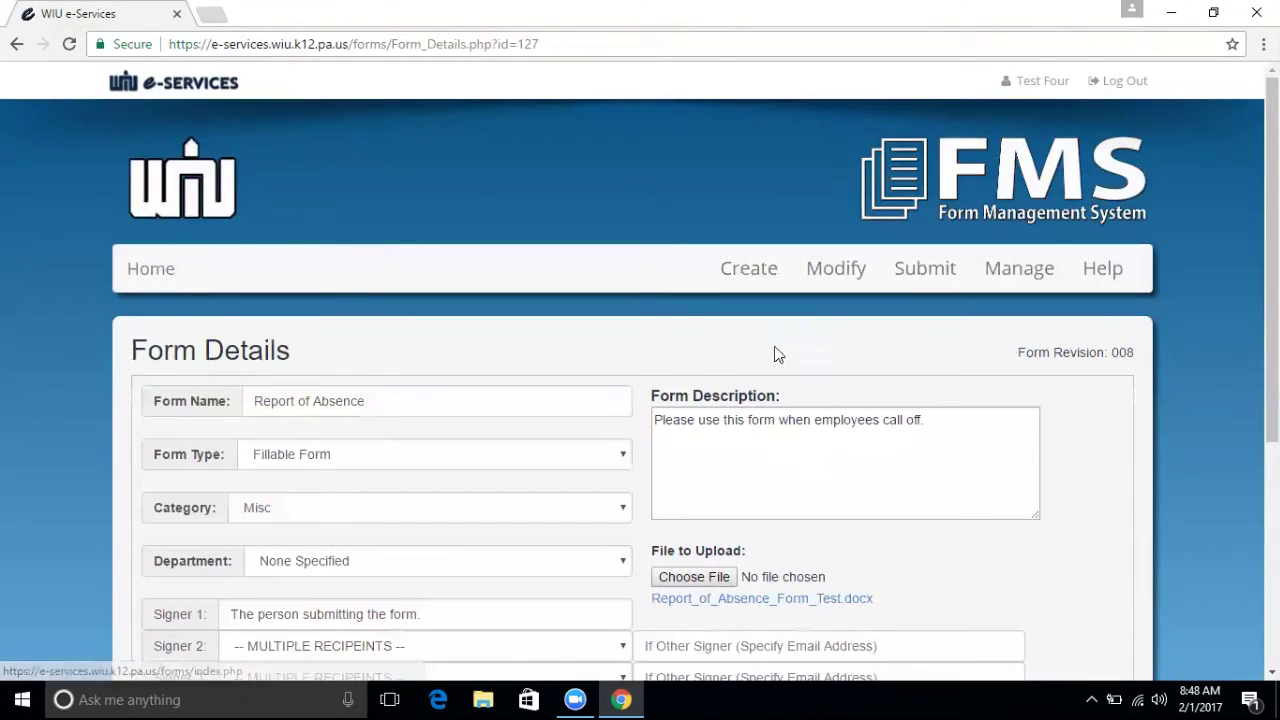
Download the attached Report_of_Absence_Form_Test.docx file and dismiss the download bar.
{"action": "scroll", "coordinate": [640, 400], "scroll_direction": "down", "scroll_amount": 2}
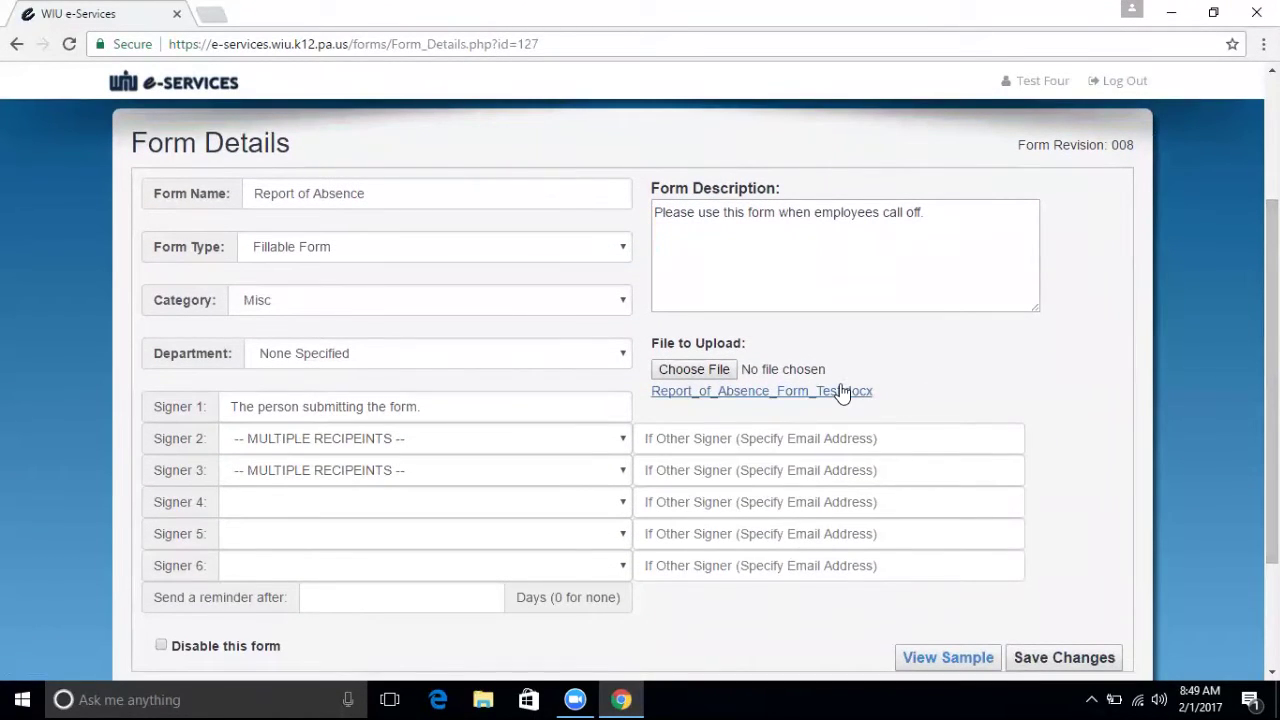
{"action": "left_click", "coordinate": [778, 391]}
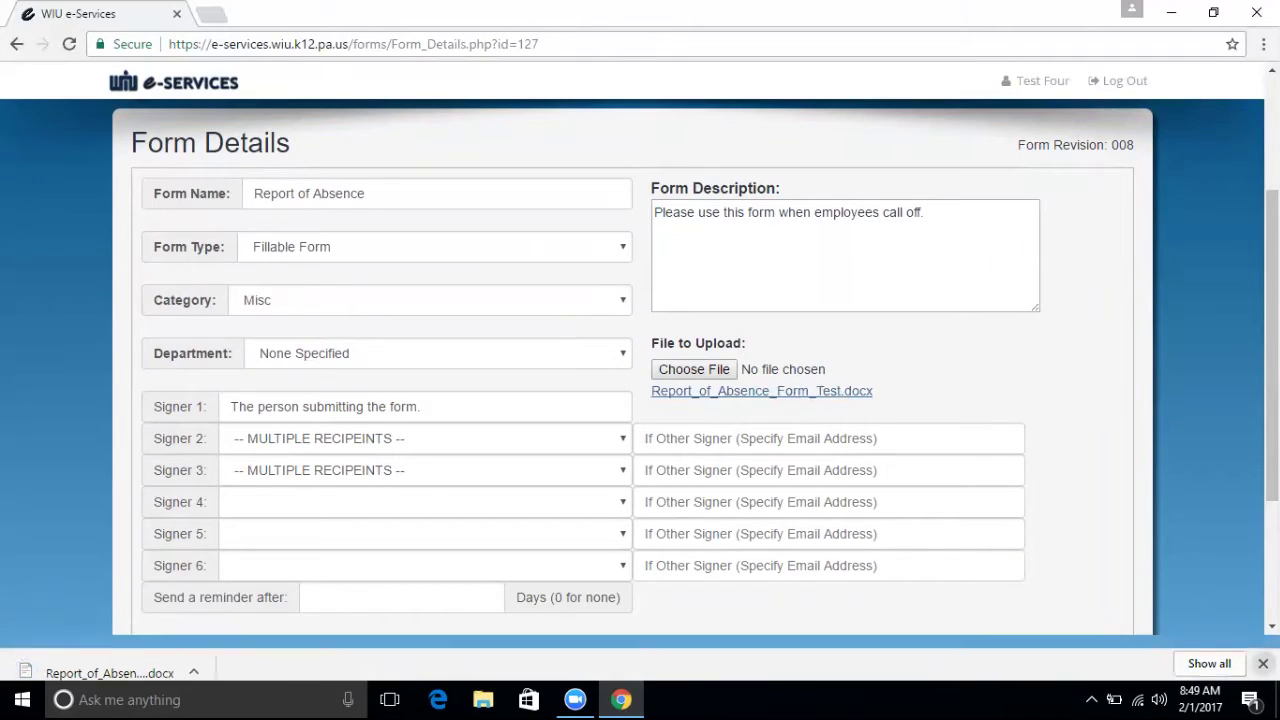
{"action": "left_click", "coordinate": [1263, 657]}
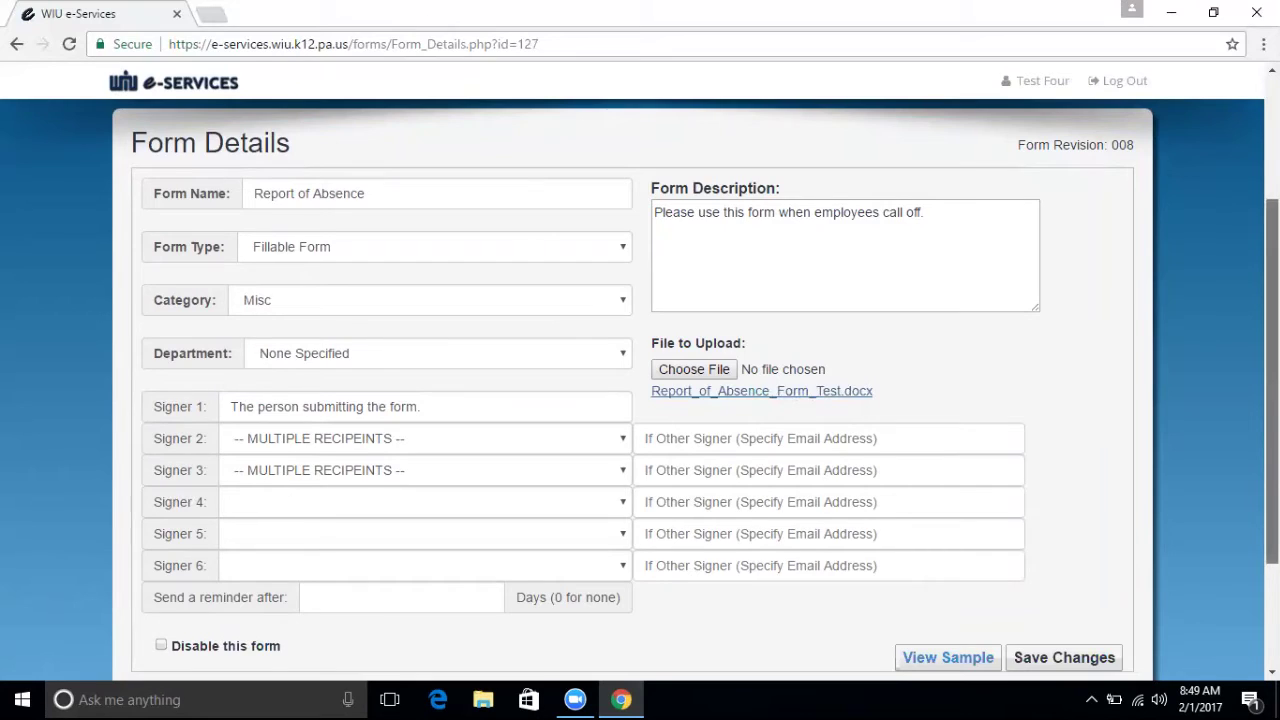
{"action": "scroll", "coordinate": [1272, 380], "scroll_direction": "down", "scroll_amount": 1}
{"action": "scroll", "coordinate": [1035, 255], "scroll_direction": "up", "scroll_amount": 3}
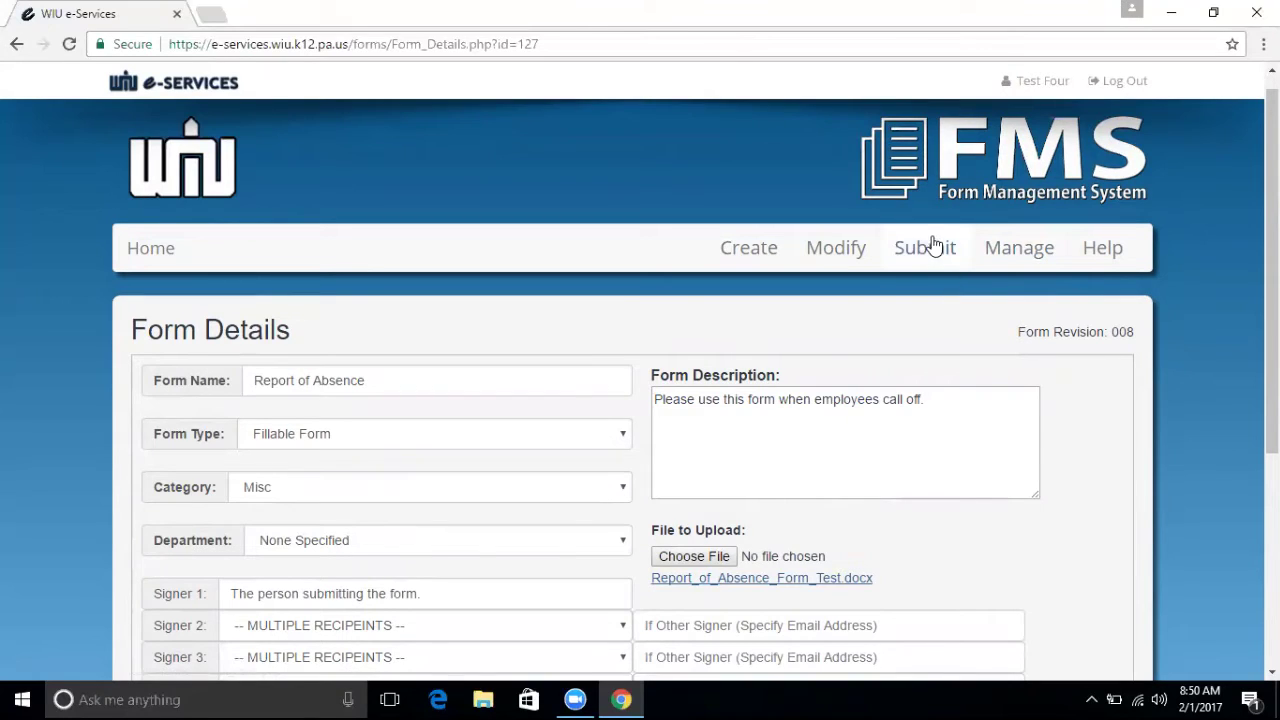
Go to Submit A Form and advance the Recently Created Forms carousel three times.
{"action": "left_click", "coordinate": [925, 250]}
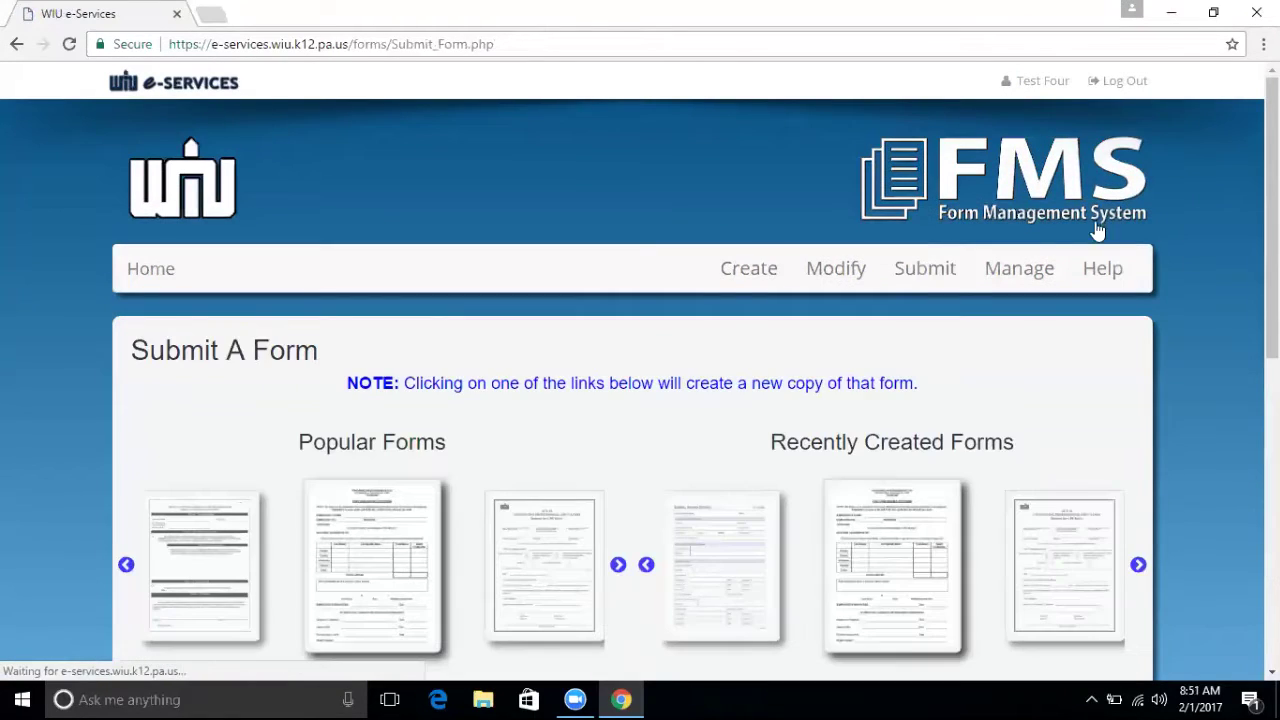
{"action": "scroll", "coordinate": [640, 400], "scroll_direction": "down", "scroll_amount": 2}
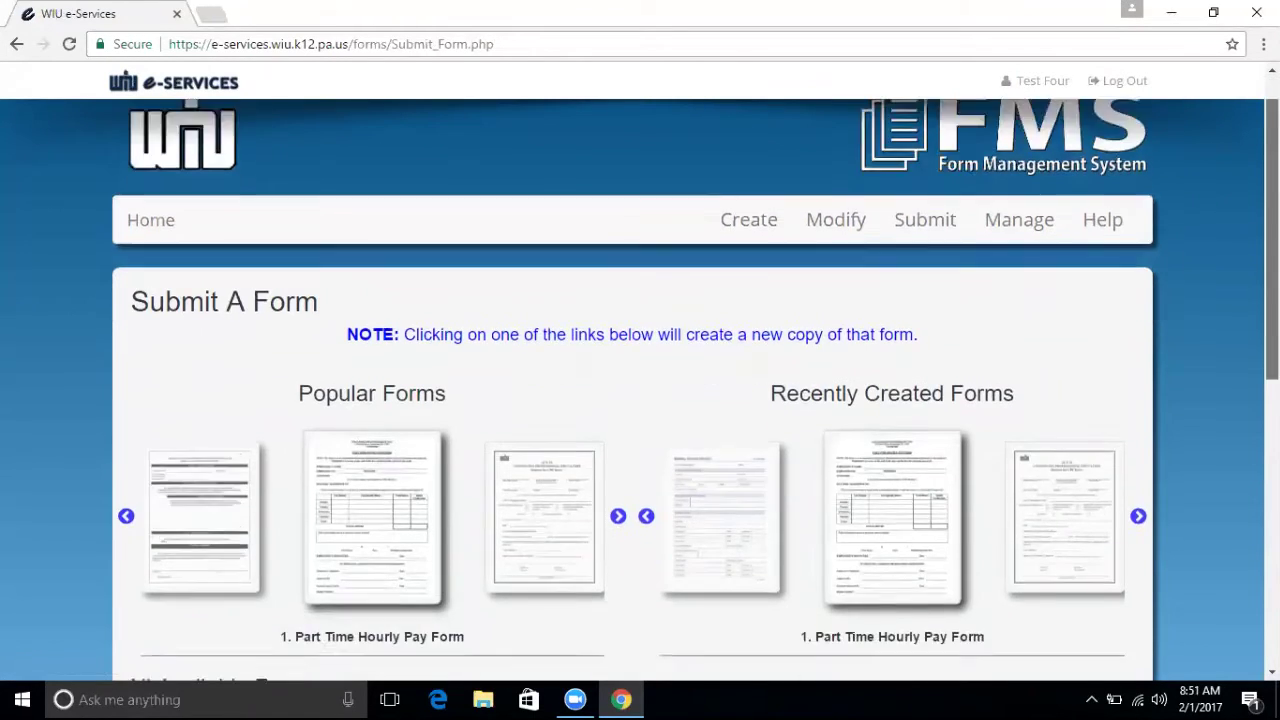
{"action": "scroll", "coordinate": [922, 393], "scroll_direction": "down", "scroll_amount": 1}
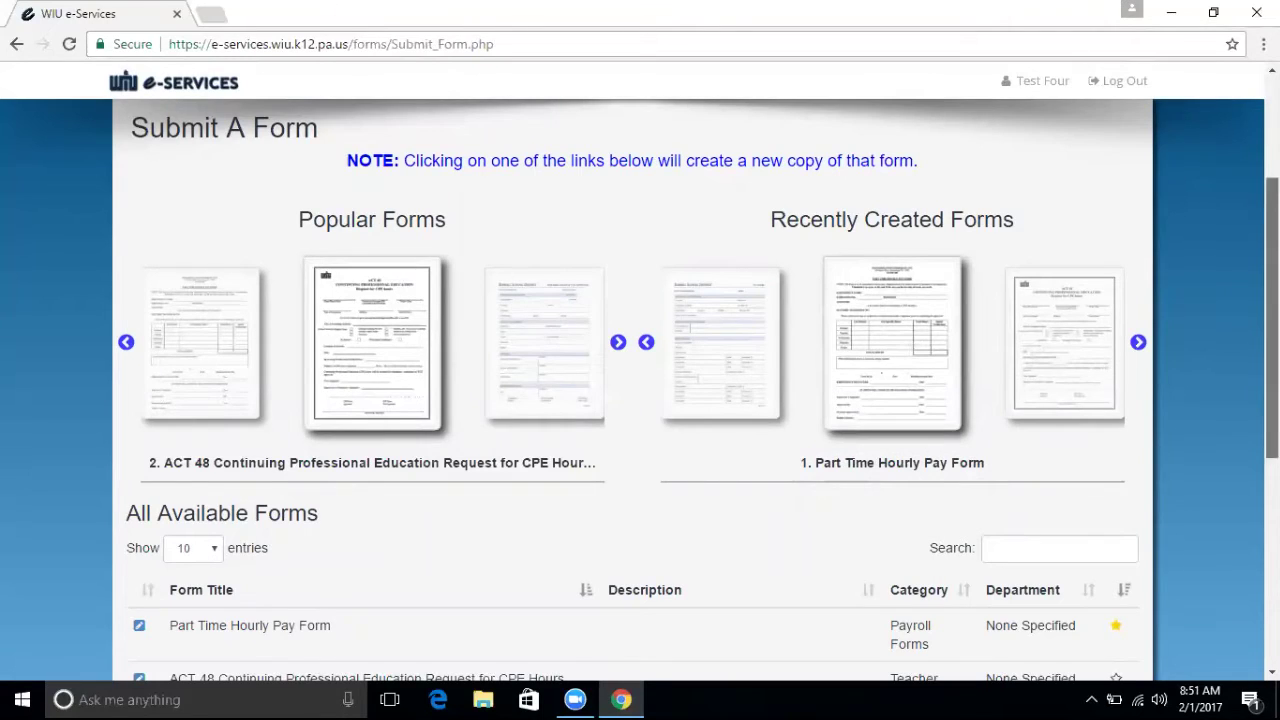
{"action": "scroll", "coordinate": [640, 400], "scroll_direction": "down", "scroll_amount": 1}
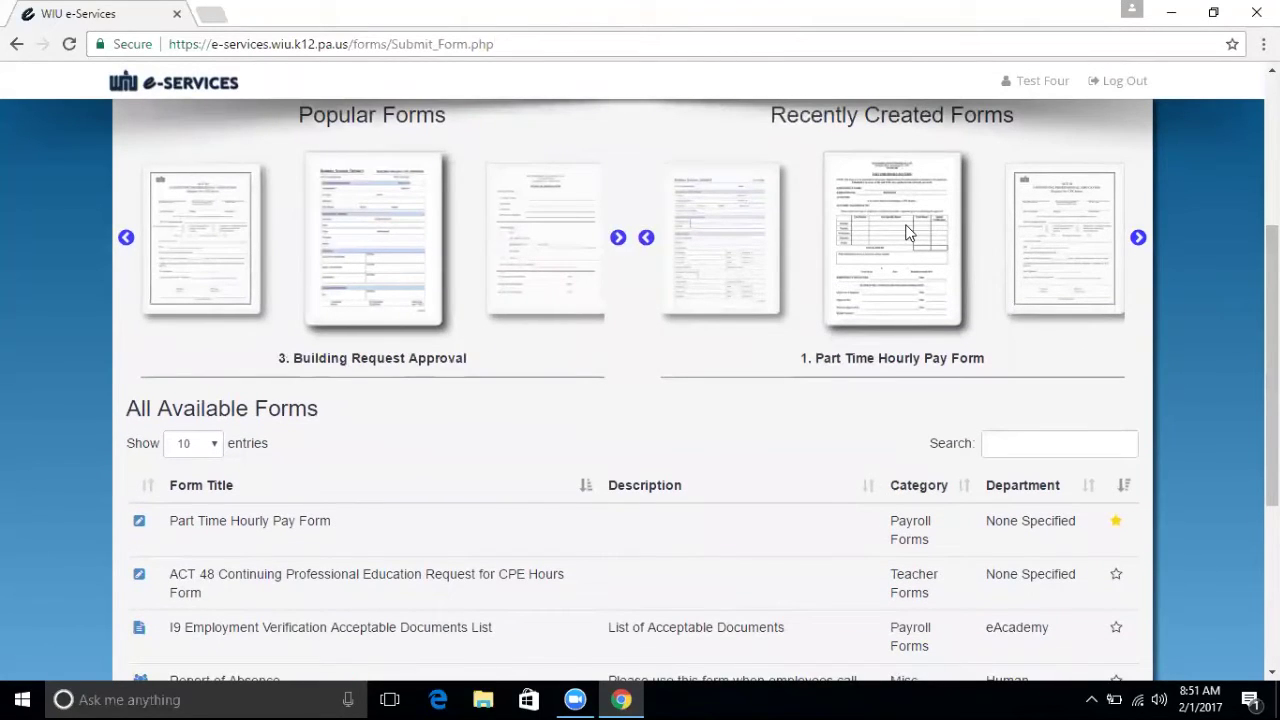
{"action": "left_click", "coordinate": [1138, 238]}
{"action": "left_click", "coordinate": [1138, 238]}
{"action": "left_click", "coordinate": [1138, 238]}
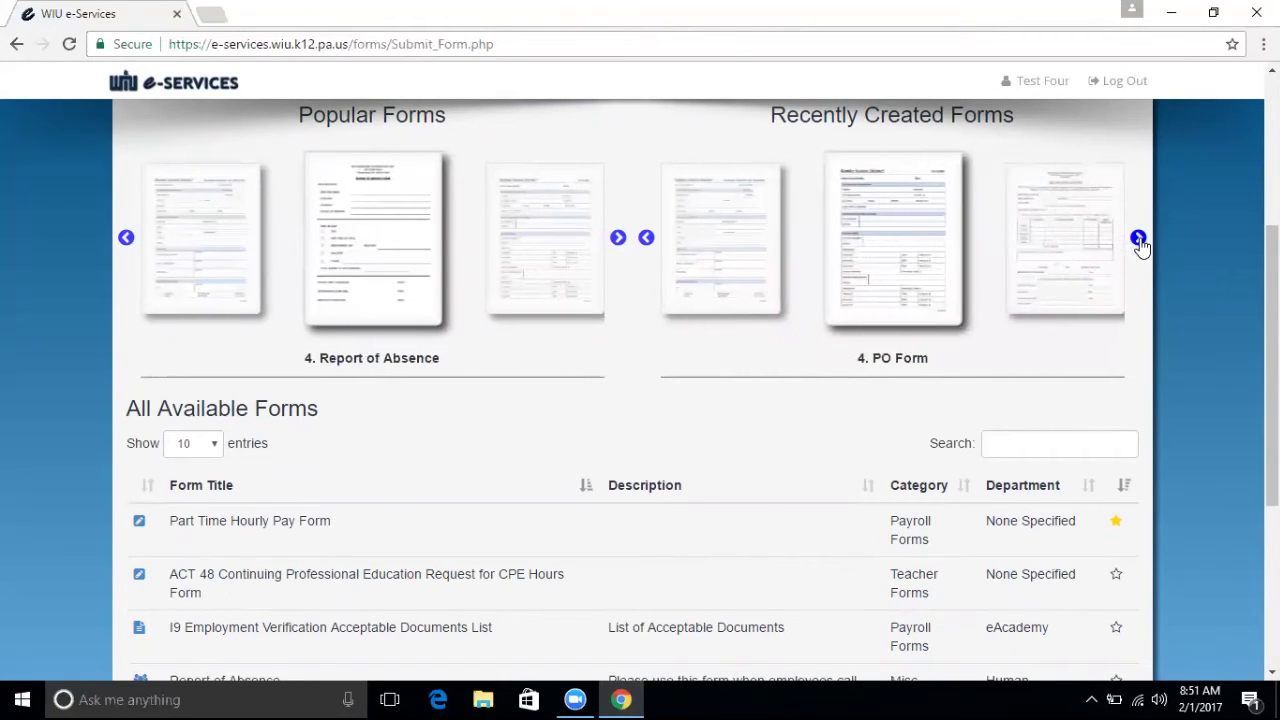
{"action": "scroll", "coordinate": [1272, 280], "scroll_direction": "down", "scroll_amount": 2}
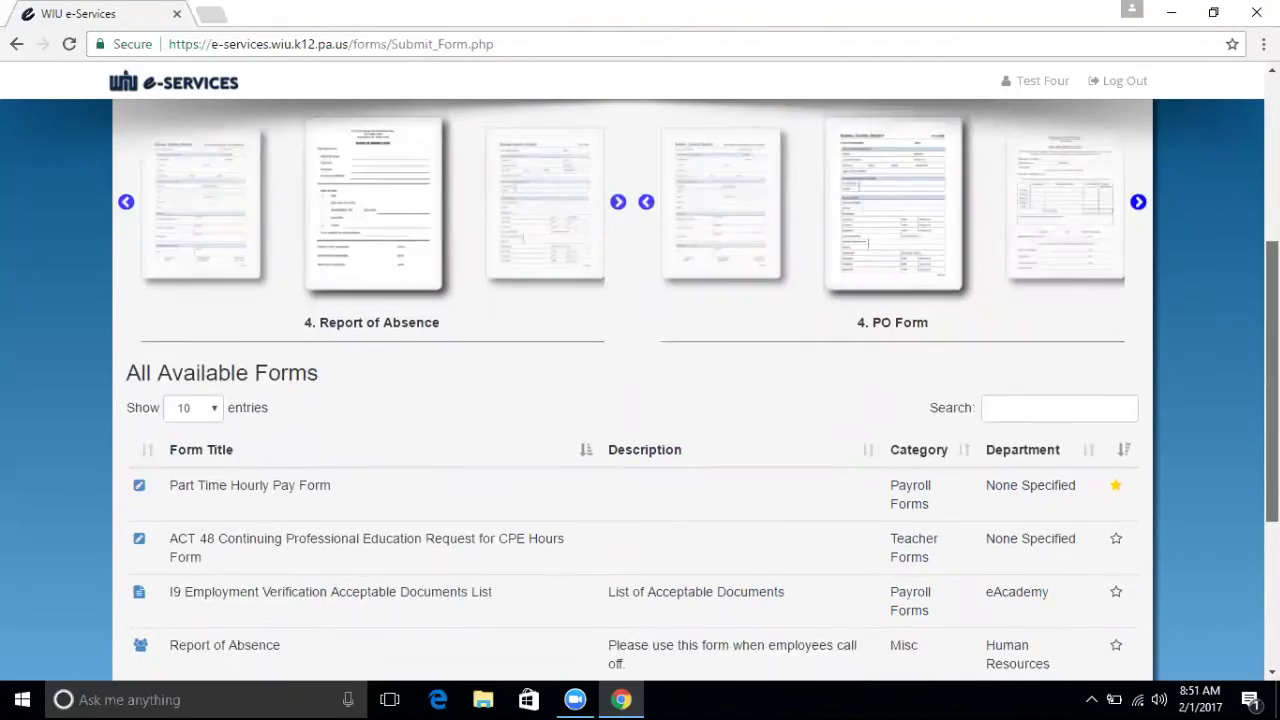
{"action": "scroll", "coordinate": [640, 400], "scroll_direction": "down", "scroll_amount": 1}
Search the available forms for 'pay', then 'part', then clear the search box.
{"action": "left_click", "coordinate": [1013, 175]}
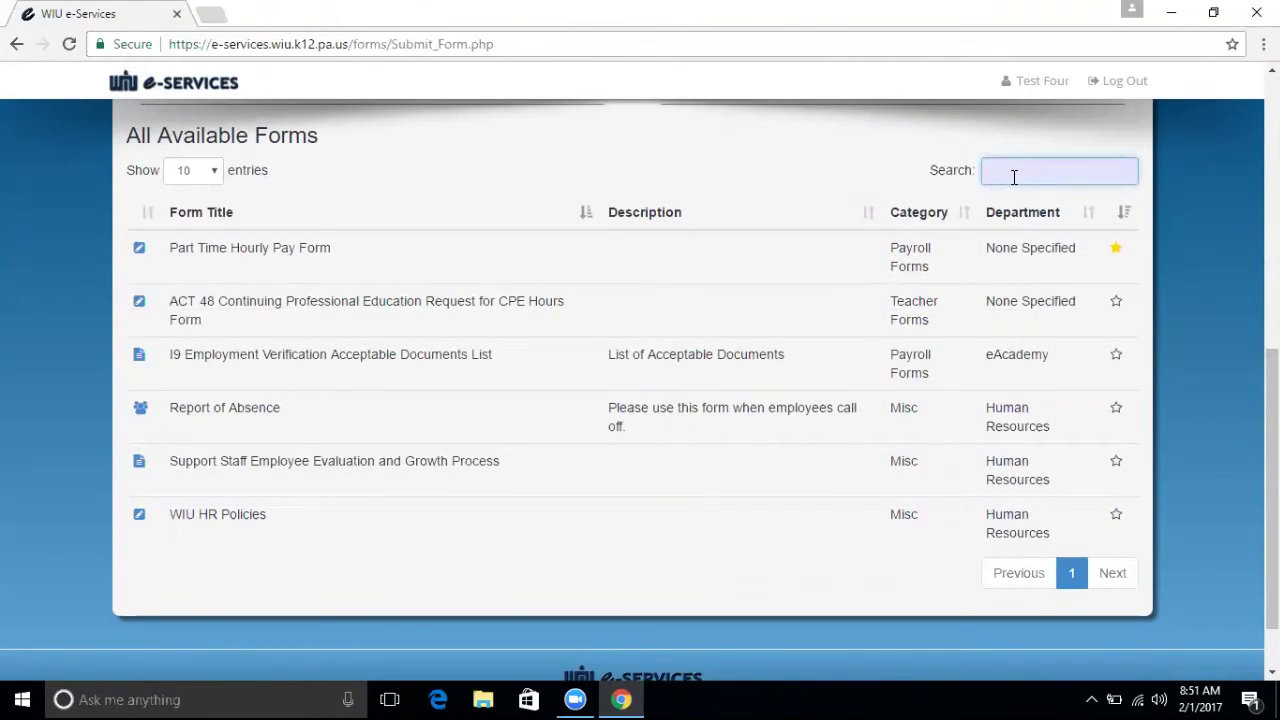
{"action": "type", "text": "pay"}
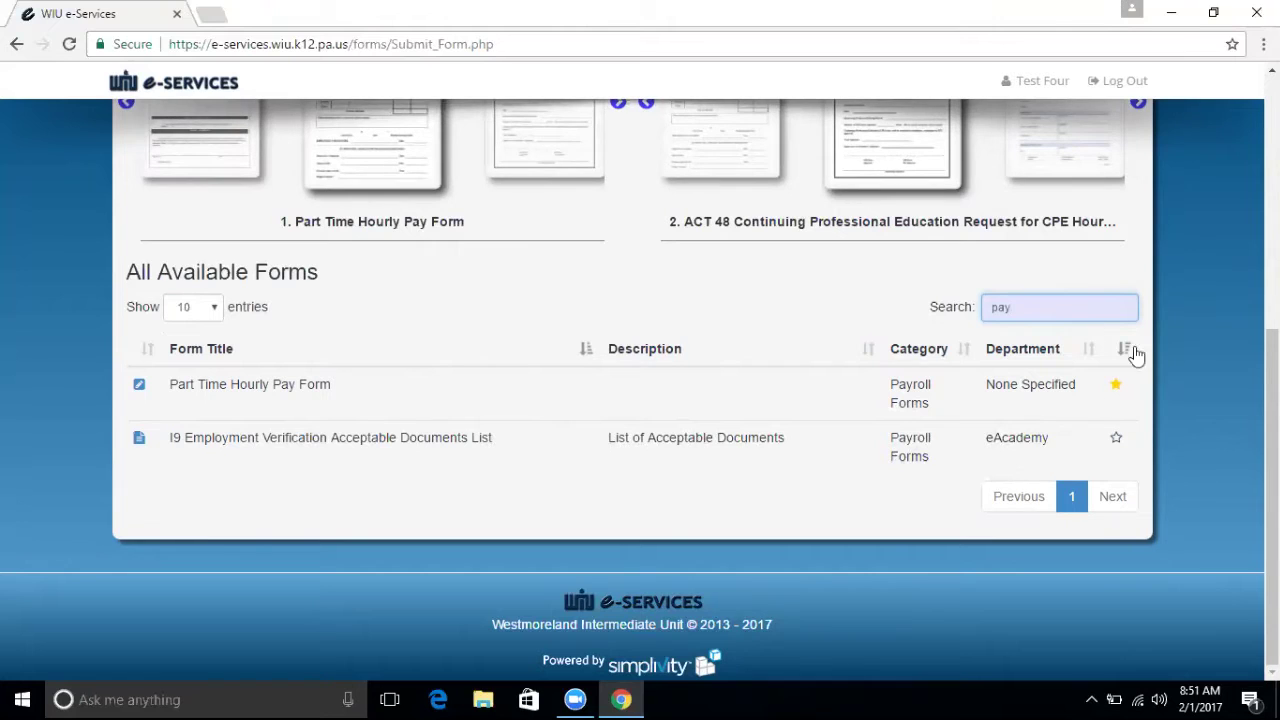
{"action": "double_click", "coordinate": [1037, 305]}
{"action": "type", "text": "part"}
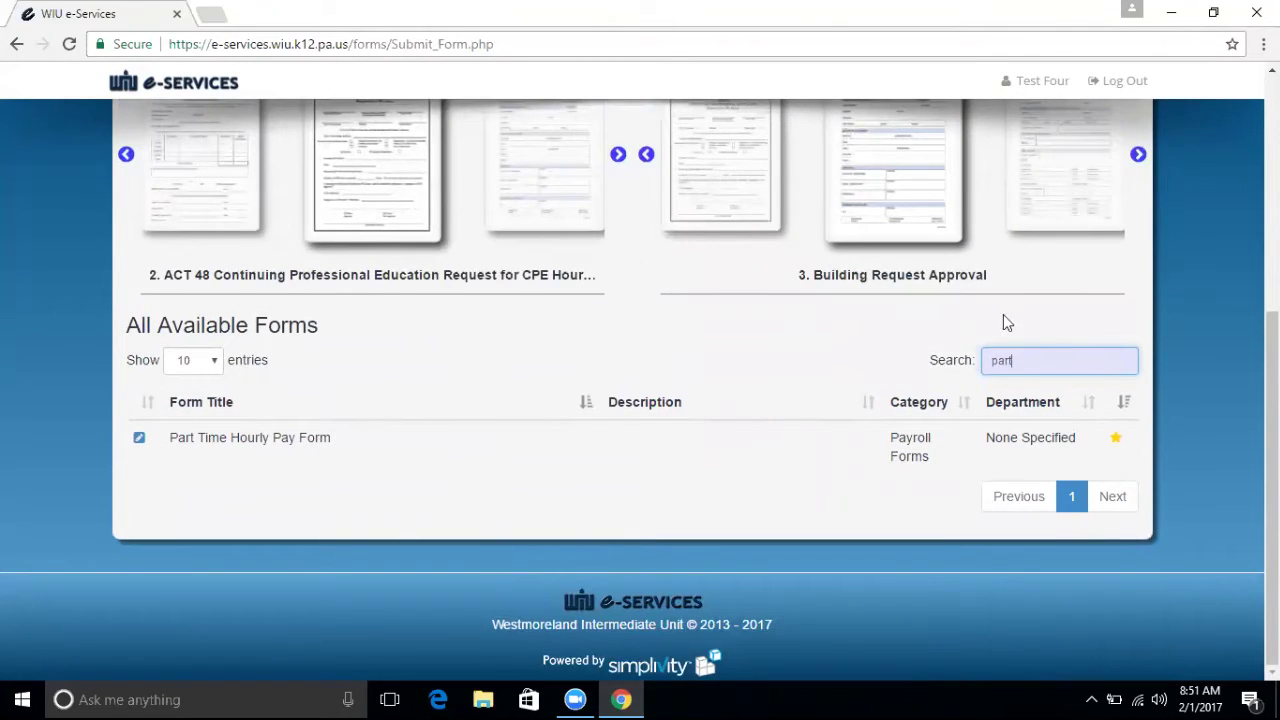
{"action": "double_click", "coordinate": [1023, 360]}
{"action": "key", "text": "BackSpace"}
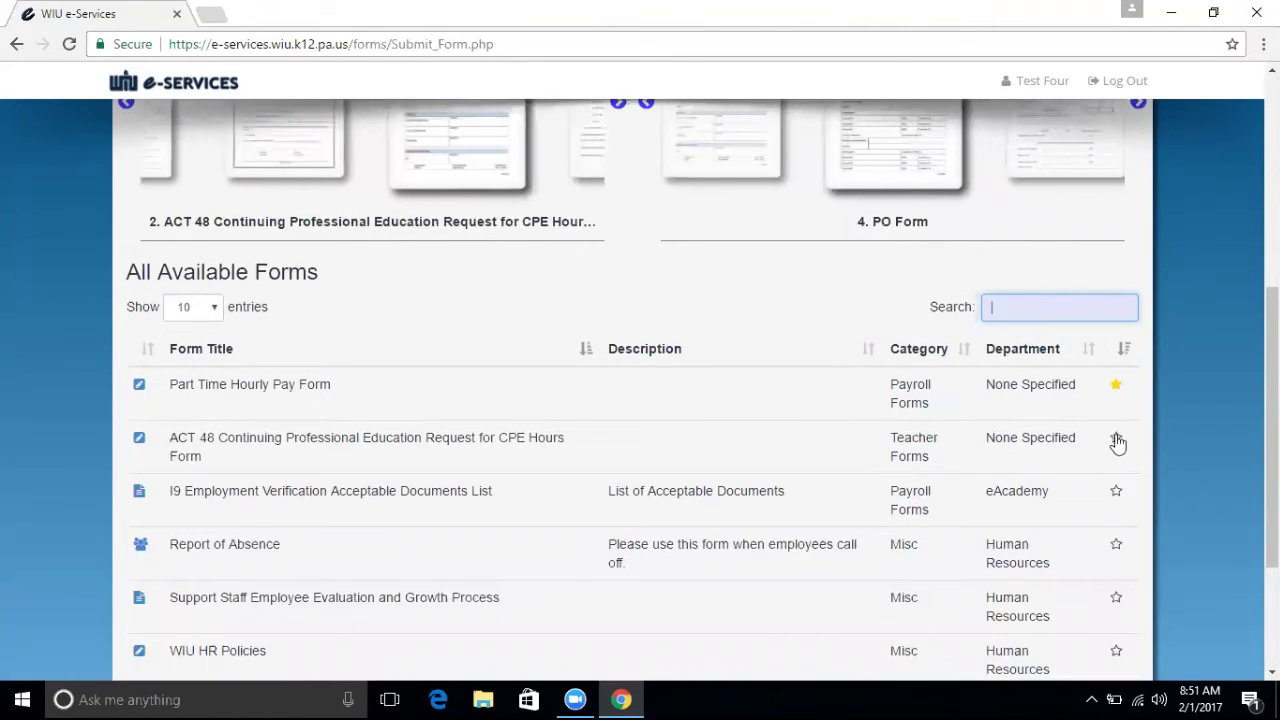
Star the I9 Employment Verification list, reload so it sorts first, then start a Part Time Hourly Pay Form.
{"action": "left_click", "coordinate": [1116, 493]}
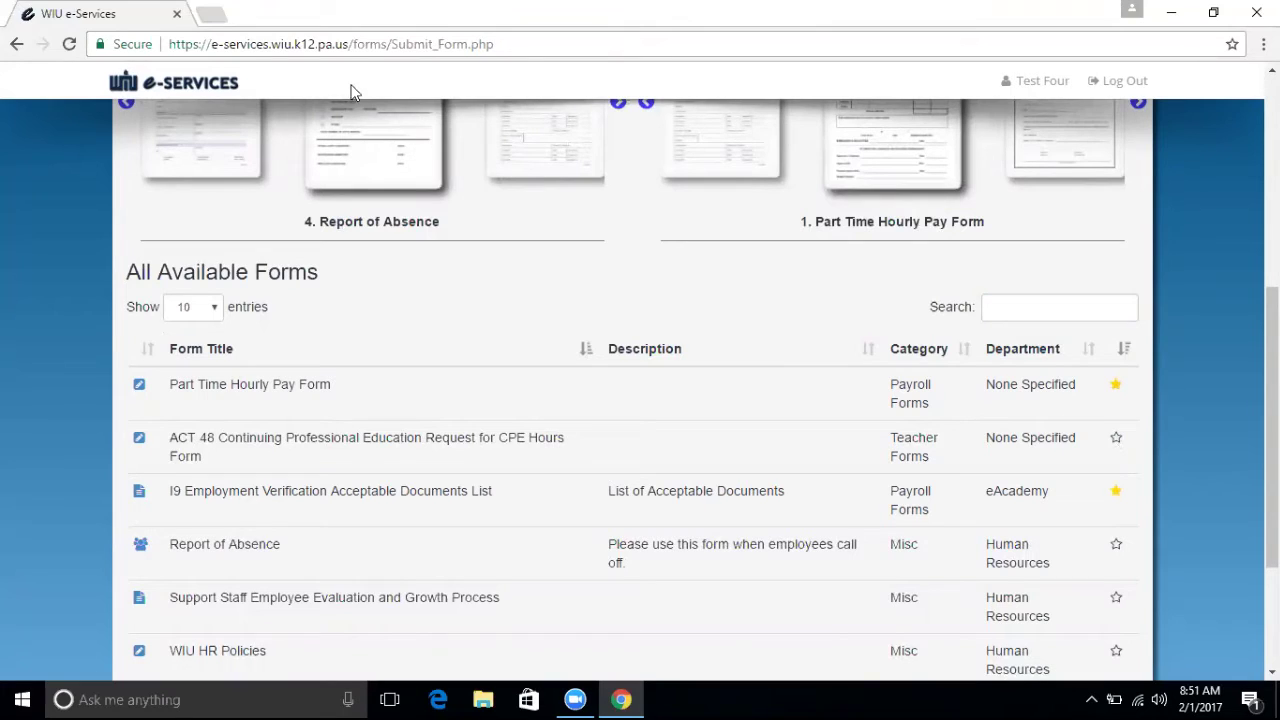
{"action": "left_click", "coordinate": [339, 44]}
{"action": "key", "text": "Return"}
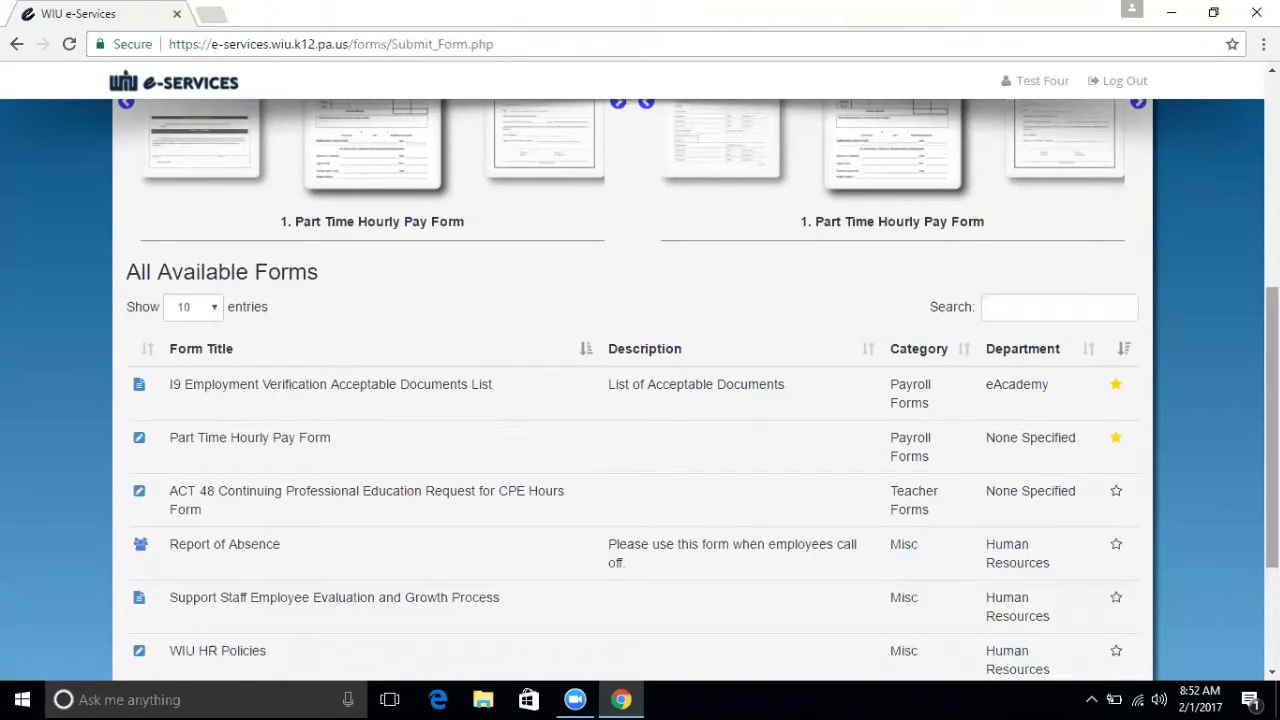
{"action": "scroll", "coordinate": [640, 386], "scroll_direction": "down", "scroll_amount": 2}
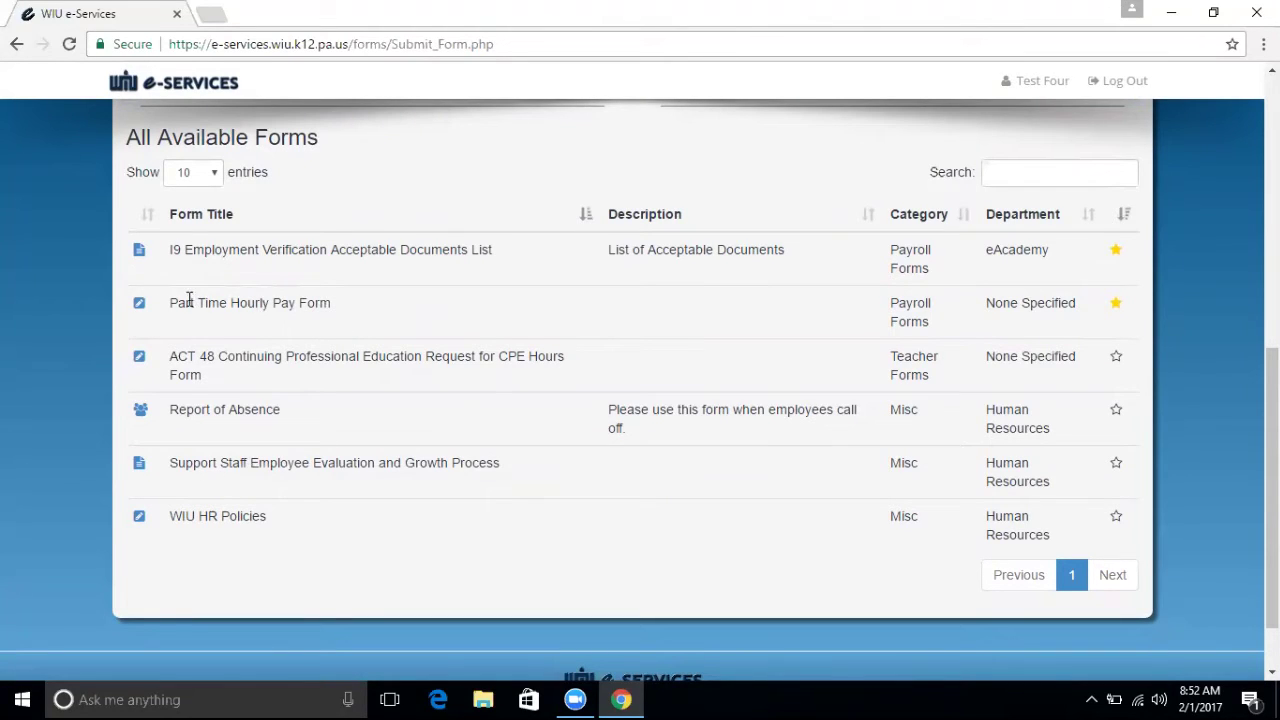
{"action": "left_click", "coordinate": [139, 303]}
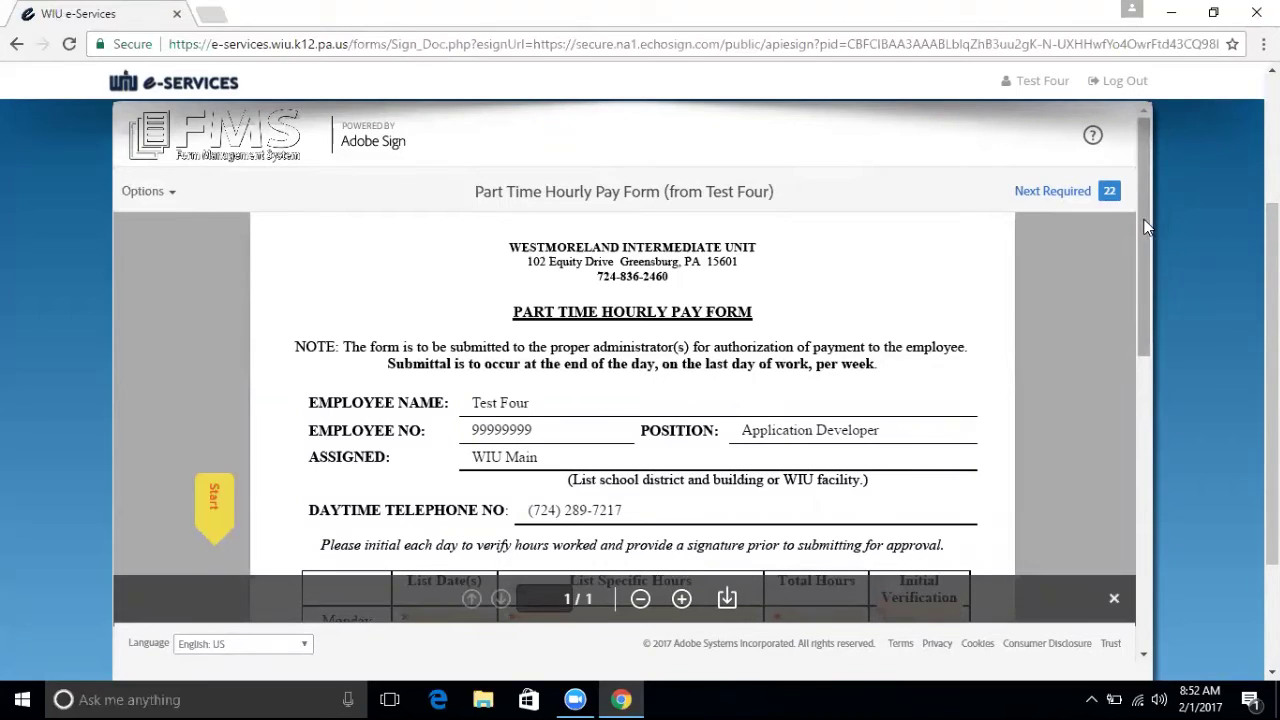
Scroll through the generated Part Time Hourly Pay Form in Adobe Sign to review its fields.
{"action": "mouse_move", "coordinate": [1148, 227]}
{"action": "left_mouse_down"}
{"action": "mouse_move", "coordinate": [1149, 245]}
{"action": "mouse_move", "coordinate": [1148, 222]}
{"action": "left_mouse_up"}
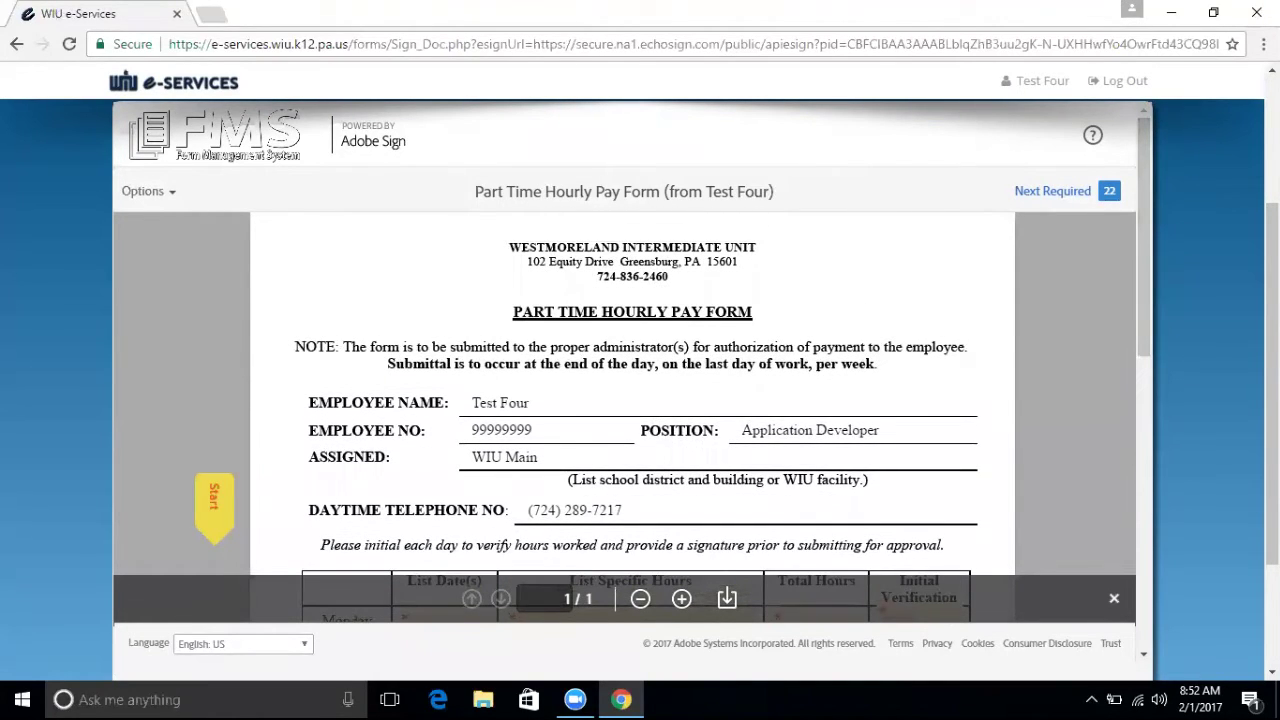
{"action": "left_click_drag", "start_coordinate": [1272, 380], "coordinate": [1272, 418]}
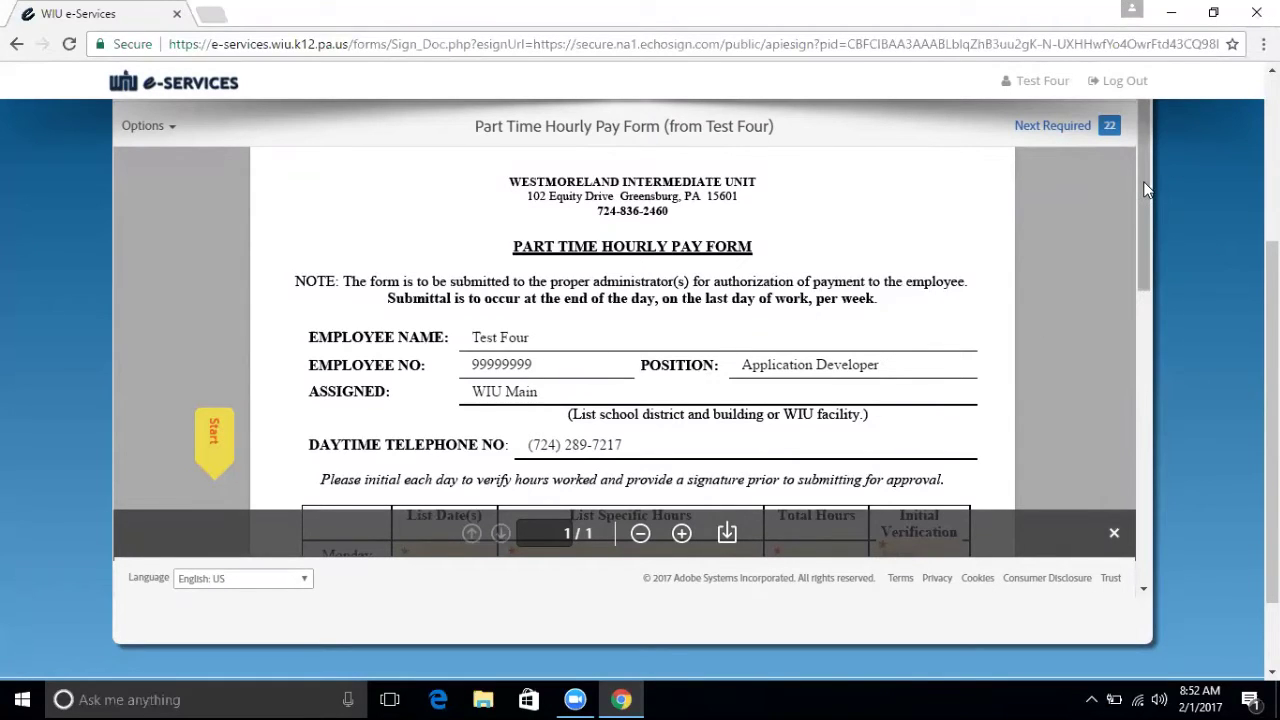
{"action": "scroll", "coordinate": [1147, 200], "scroll_direction": "down", "scroll_amount": 2}
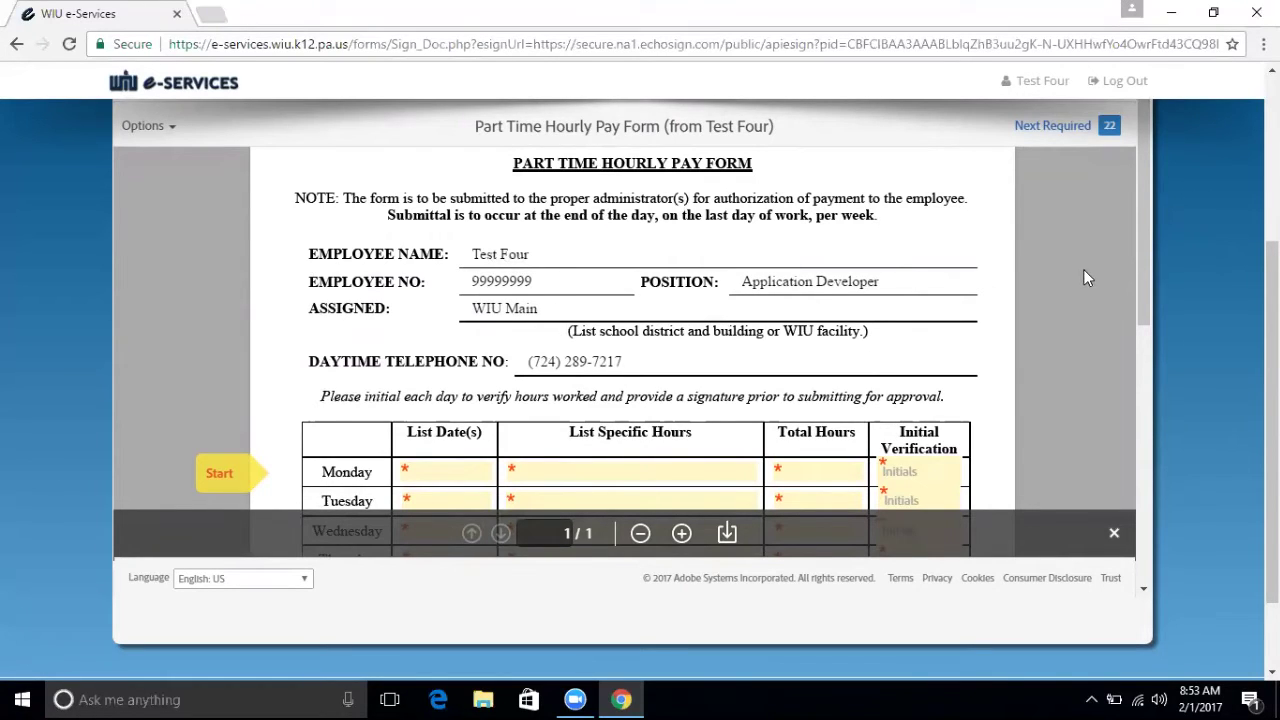
{"action": "left_click_drag", "start_coordinate": [1138, 239], "coordinate": [1139, 344]}
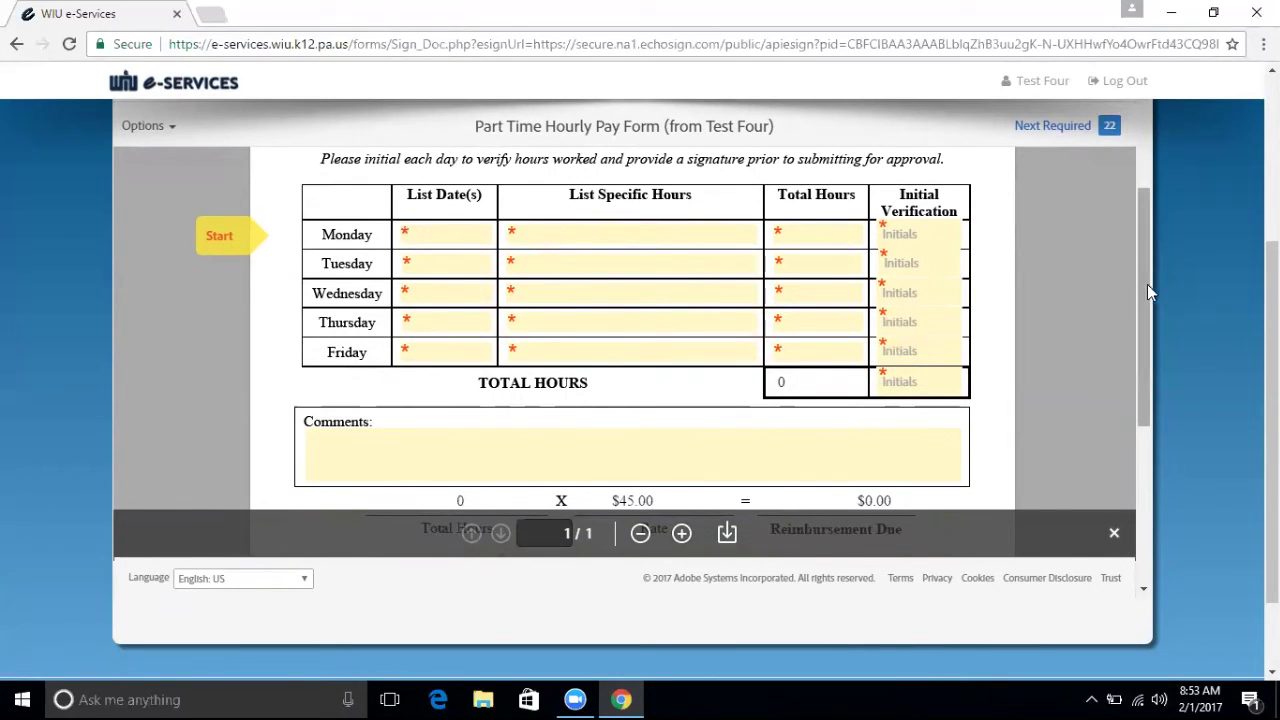
{"action": "mouse_move", "coordinate": [1147, 284]}
{"action": "left_mouse_down"}
{"action": "mouse_move", "coordinate": [1125, 152]}
{"action": "mouse_move", "coordinate": [1140, 275]}
{"action": "left_mouse_up"}
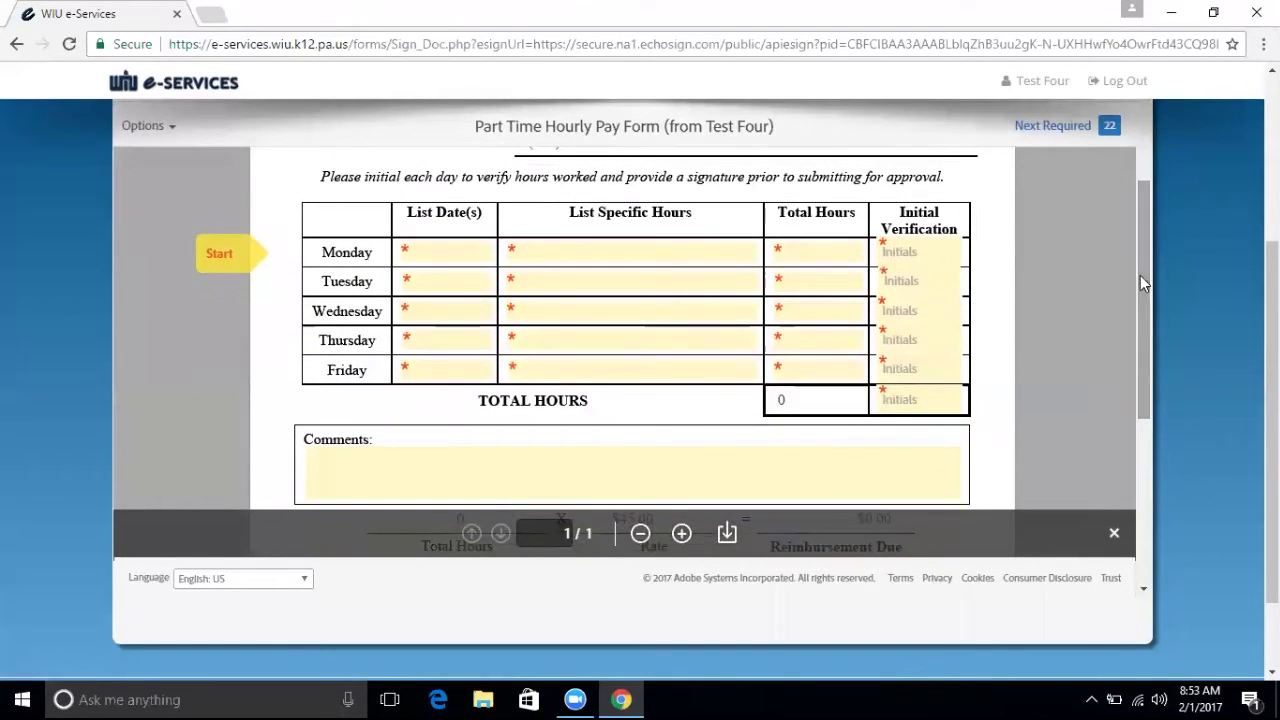
Enter Monday's date 1/1/2017 and test text in List Specific Hours for Monday through Friday.
{"action": "left_click", "coordinate": [459, 254]}
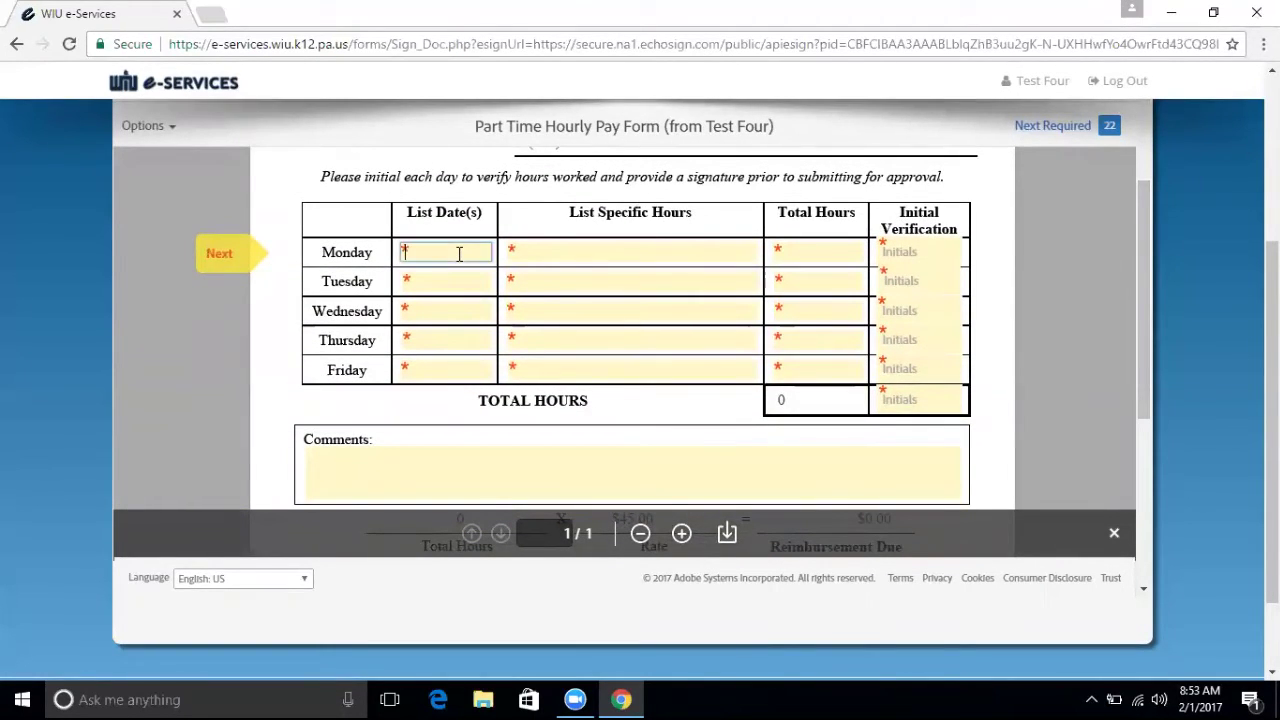
{"action": "type", "text": "1/1/2017"}
{"action": "left_click", "coordinate": [560, 257]}
{"action": "type", "text": "sdsdf"}
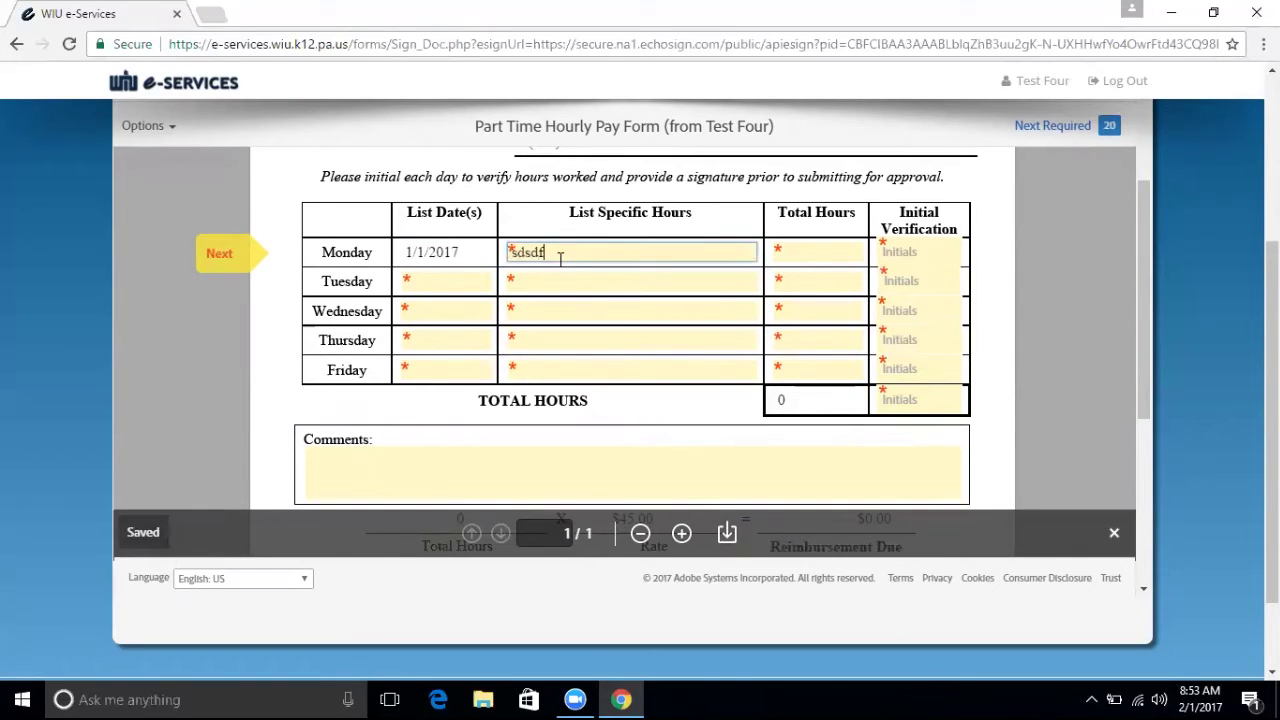
{"action": "type", "text": "sdfsd"}
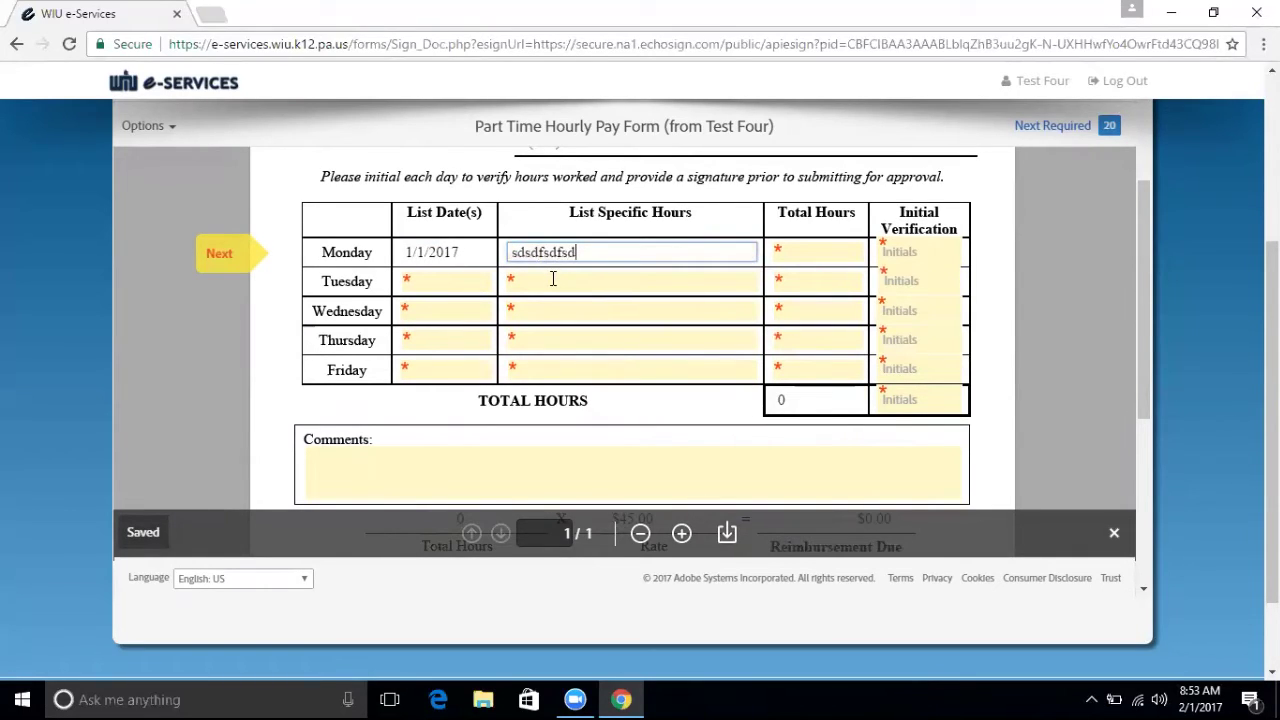
{"action": "left_click", "coordinate": [538, 280]}
{"action": "type", "text": "sdfsdf"}
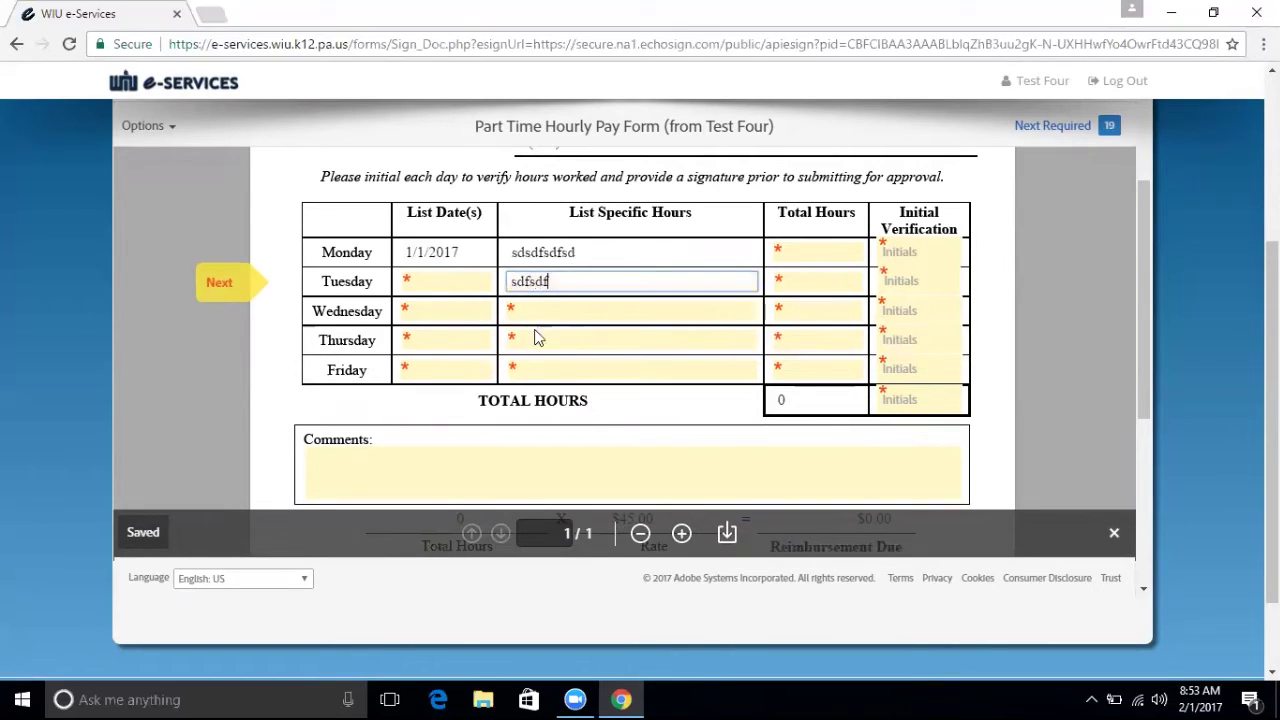
{"action": "left_click", "coordinate": [540, 309]}
{"action": "type", "text": "sdfsdsf"}
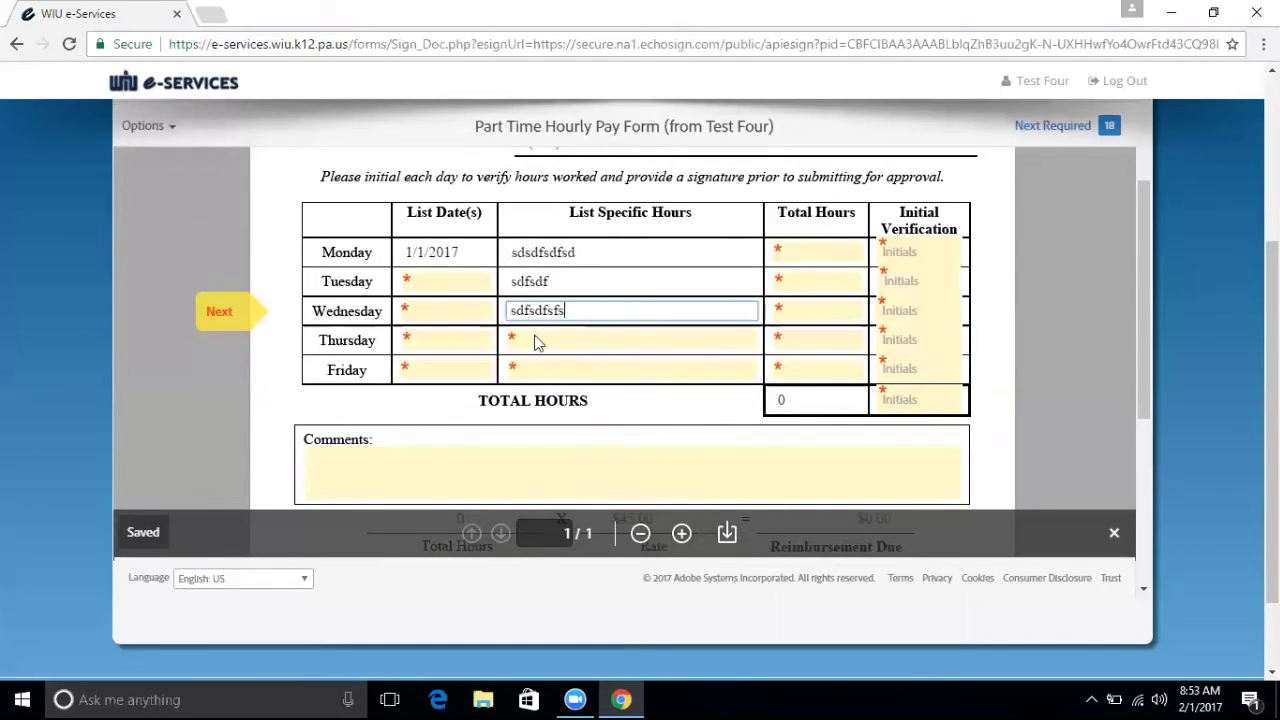
{"action": "left_click", "coordinate": [540, 338]}
{"action": "type", "text": "sdfsf"}
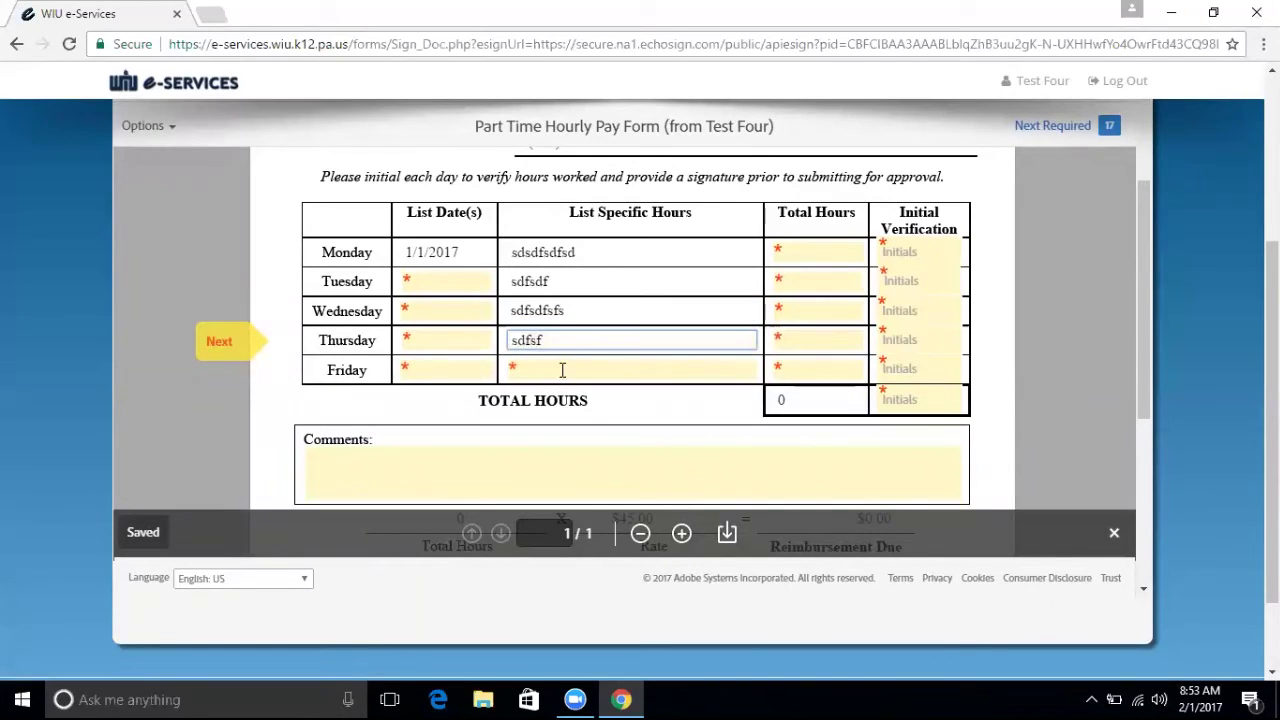
{"action": "left_click", "coordinate": [560, 368]}
{"action": "type", "text": "sdfsdf"}
{"action": "left_click", "coordinate": [617, 309]}
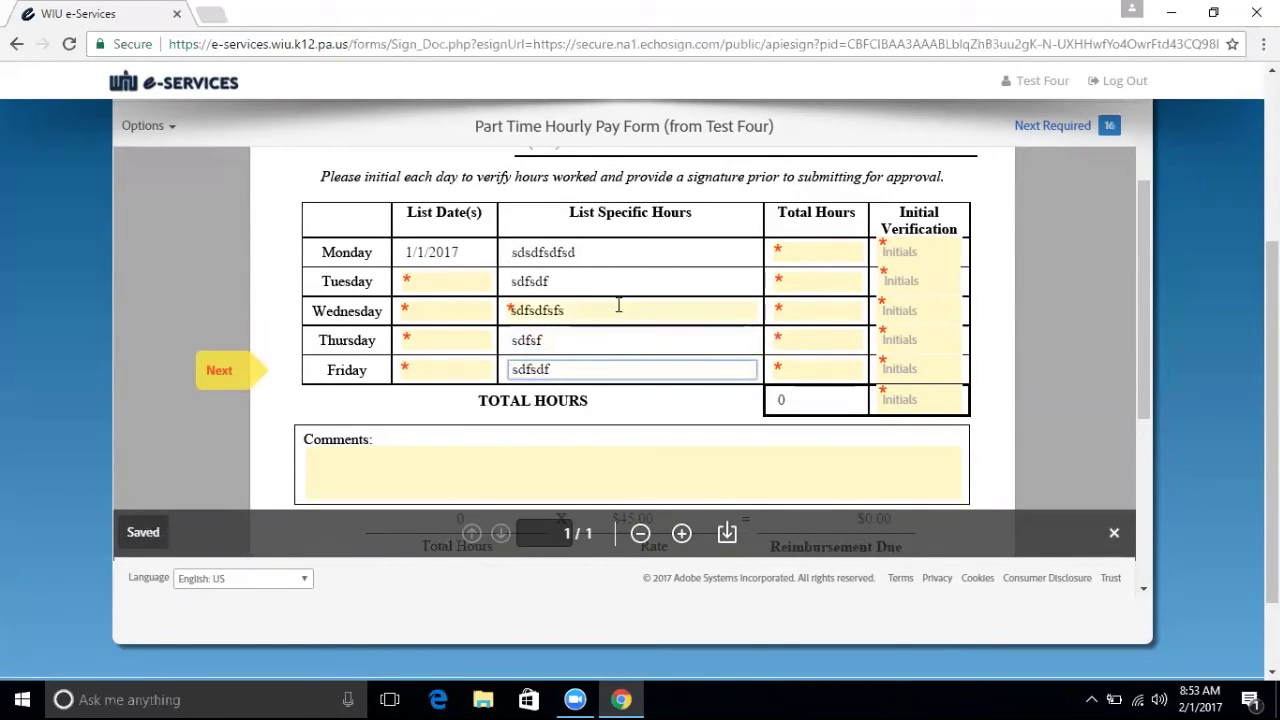
Fill in test entries for the Tuesday through Friday date fields.
{"action": "left_click", "coordinate": [435, 284]}
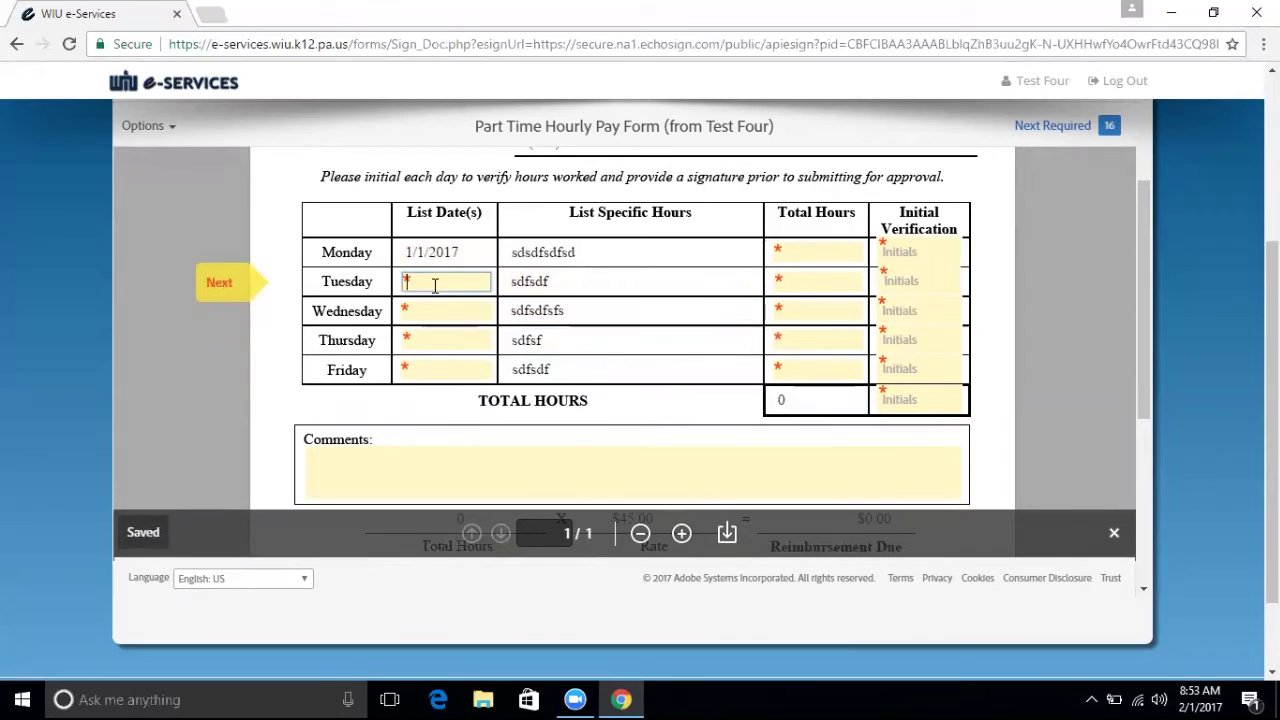
{"action": "type", "text": "ss"}
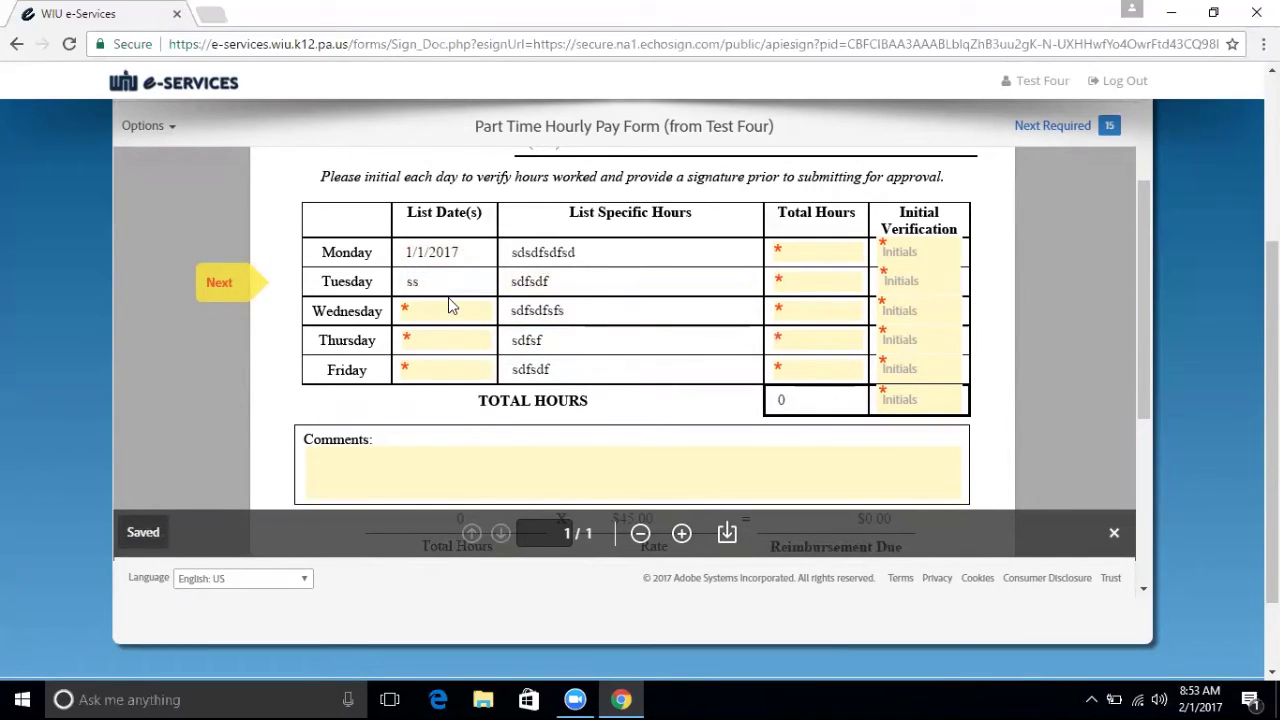
{"action": "left_click", "coordinate": [448, 311]}
{"action": "type", "text": "sfs"}
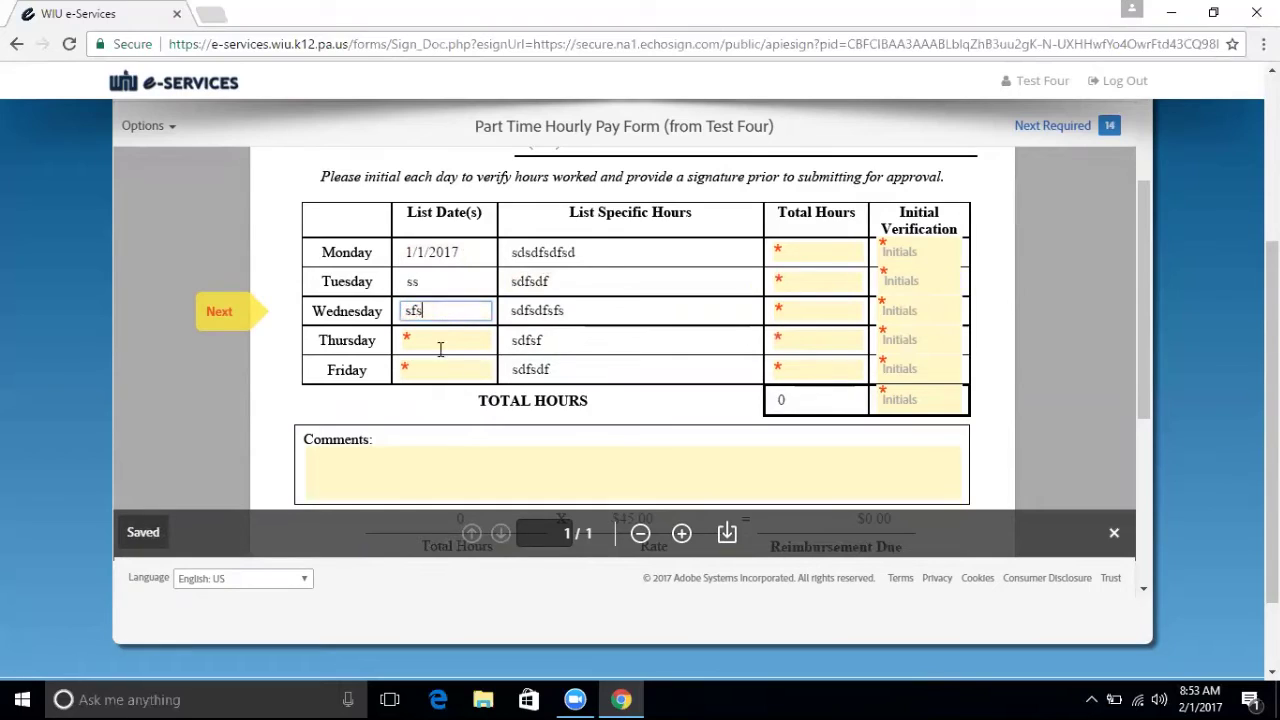
{"action": "type", "text": "sdf"}
{"action": "left_click", "coordinate": [413, 342]}
{"action": "type", "text": "sdfs"}
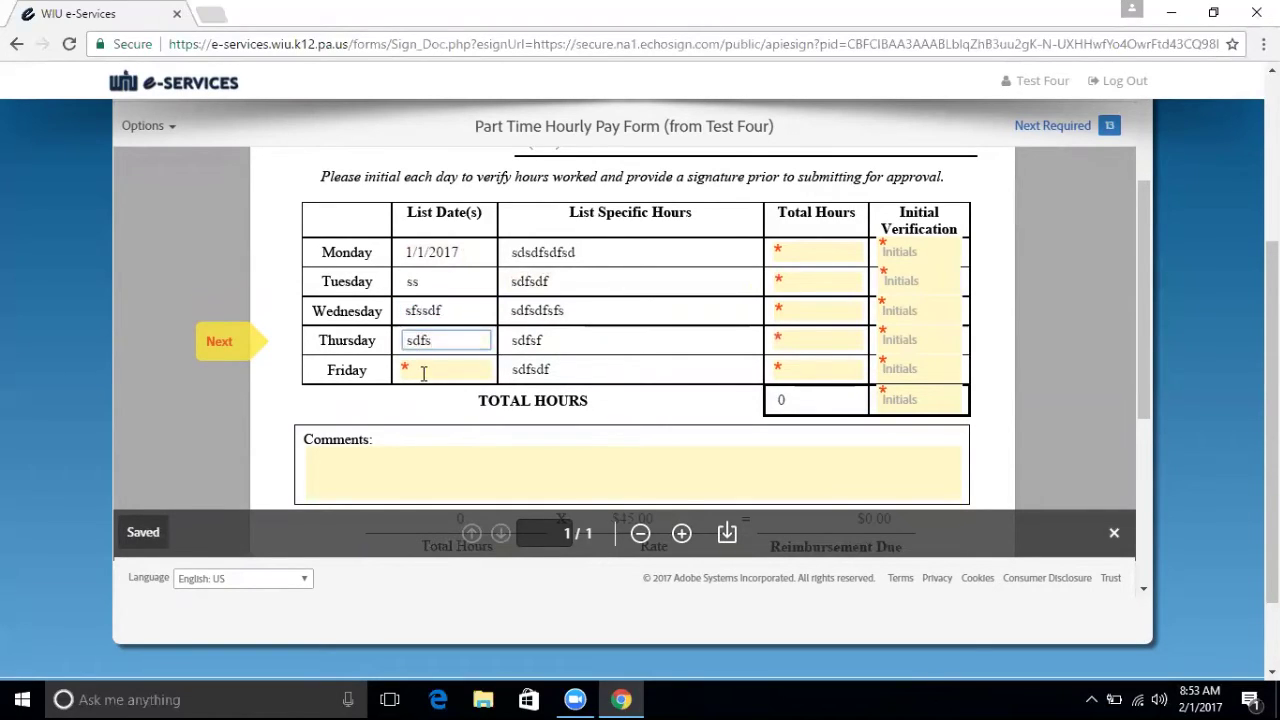
{"action": "left_click", "coordinate": [423, 369]}
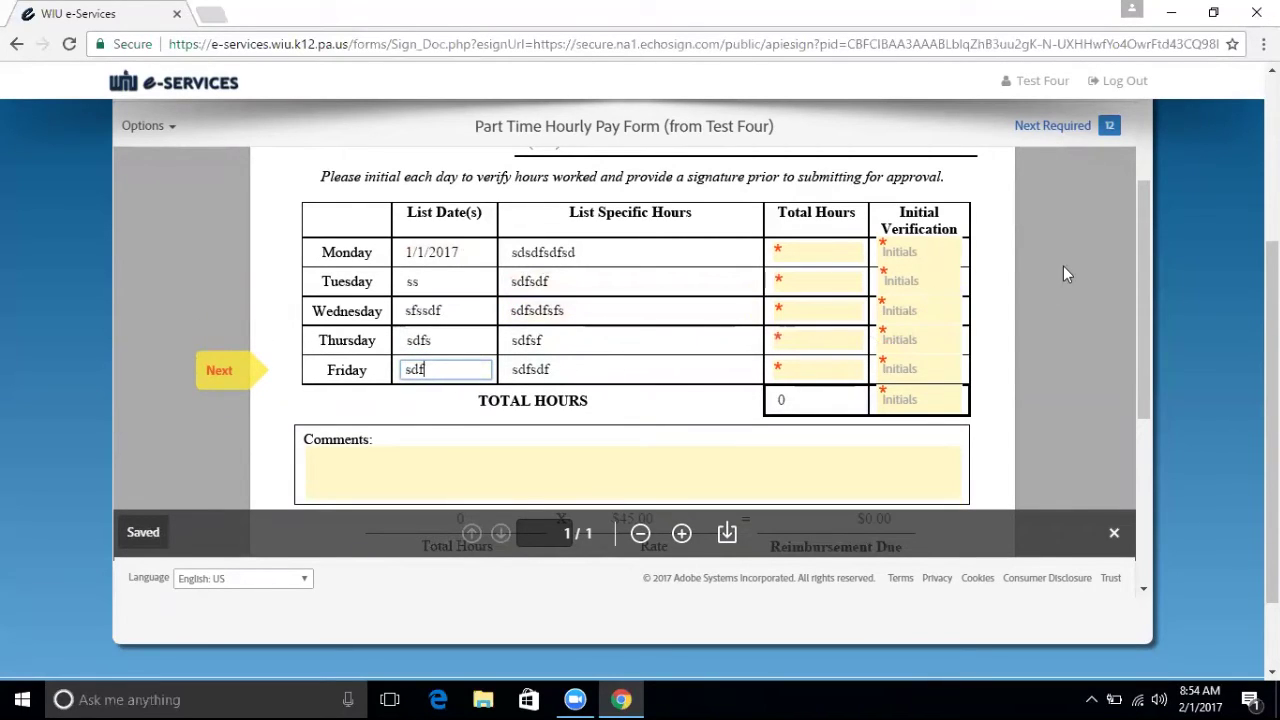
{"action": "left_click_drag", "start_coordinate": [1147, 243], "coordinate": [1147, 267]}
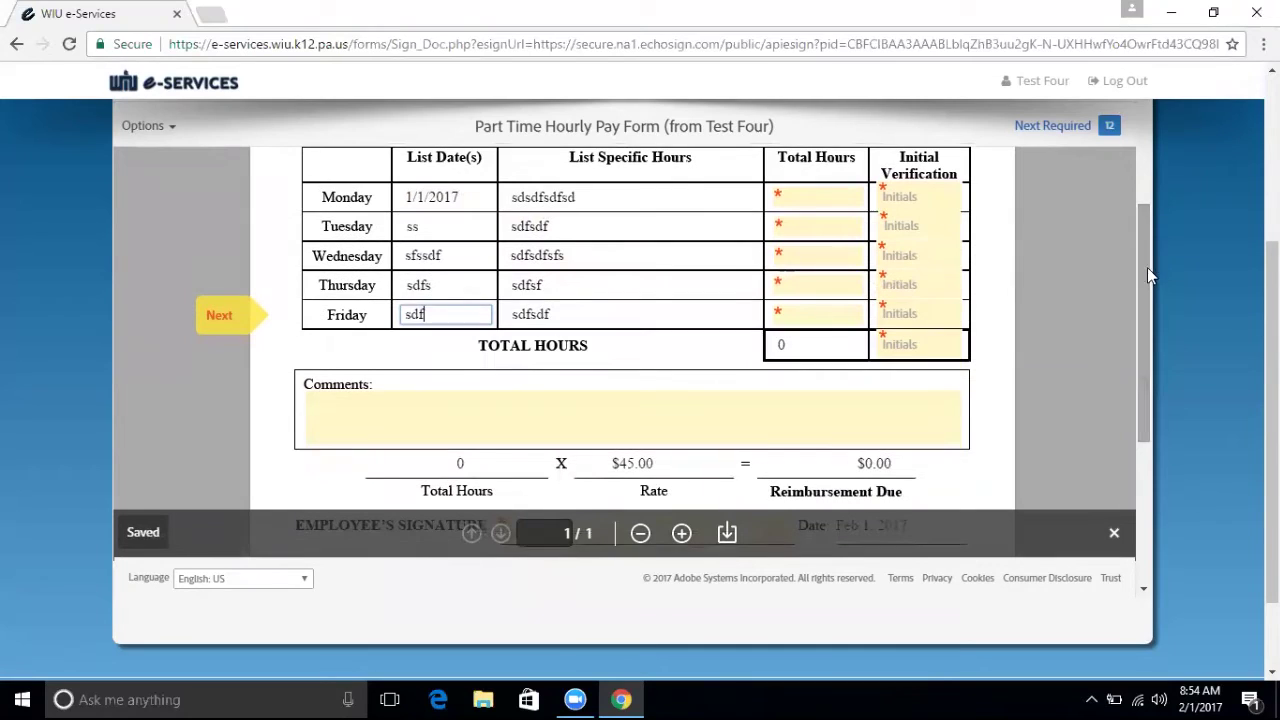
Enter Total Hours 10, 10, 5, 5, 5 for Monday through Friday and review the 35-hour total.
{"action": "left_click", "coordinate": [814, 197]}
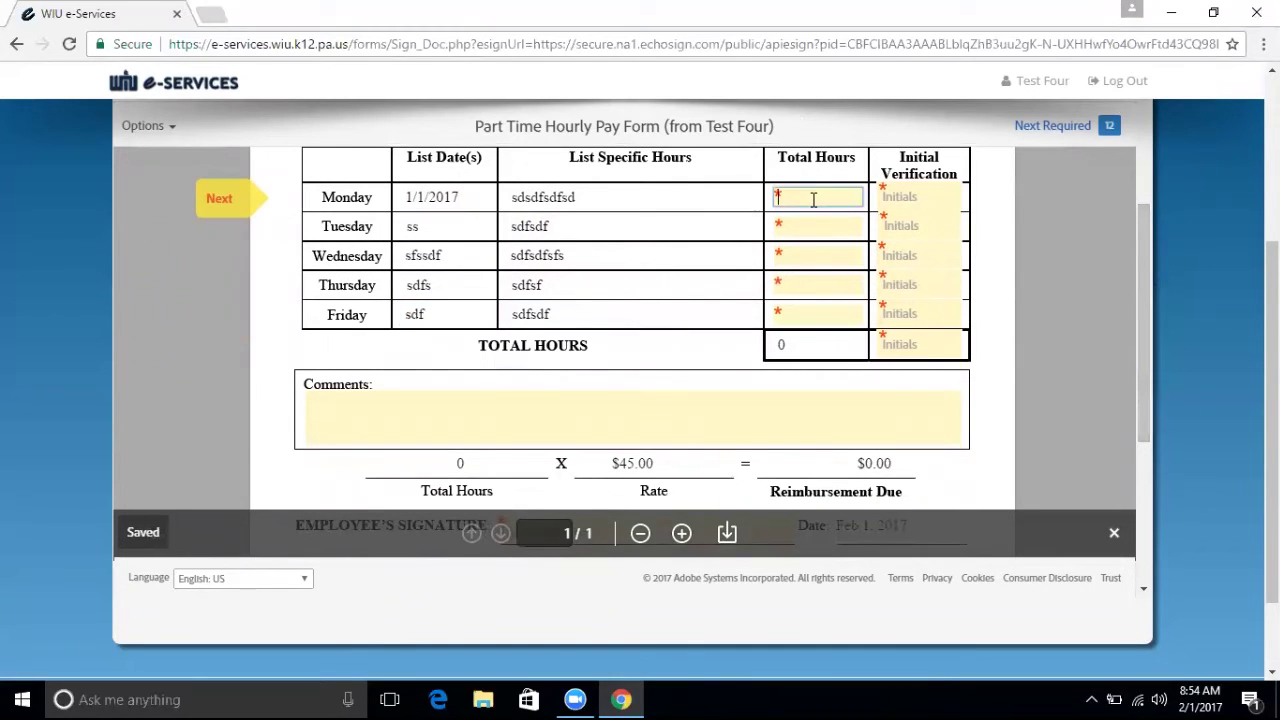
{"action": "type", "text": "10"}
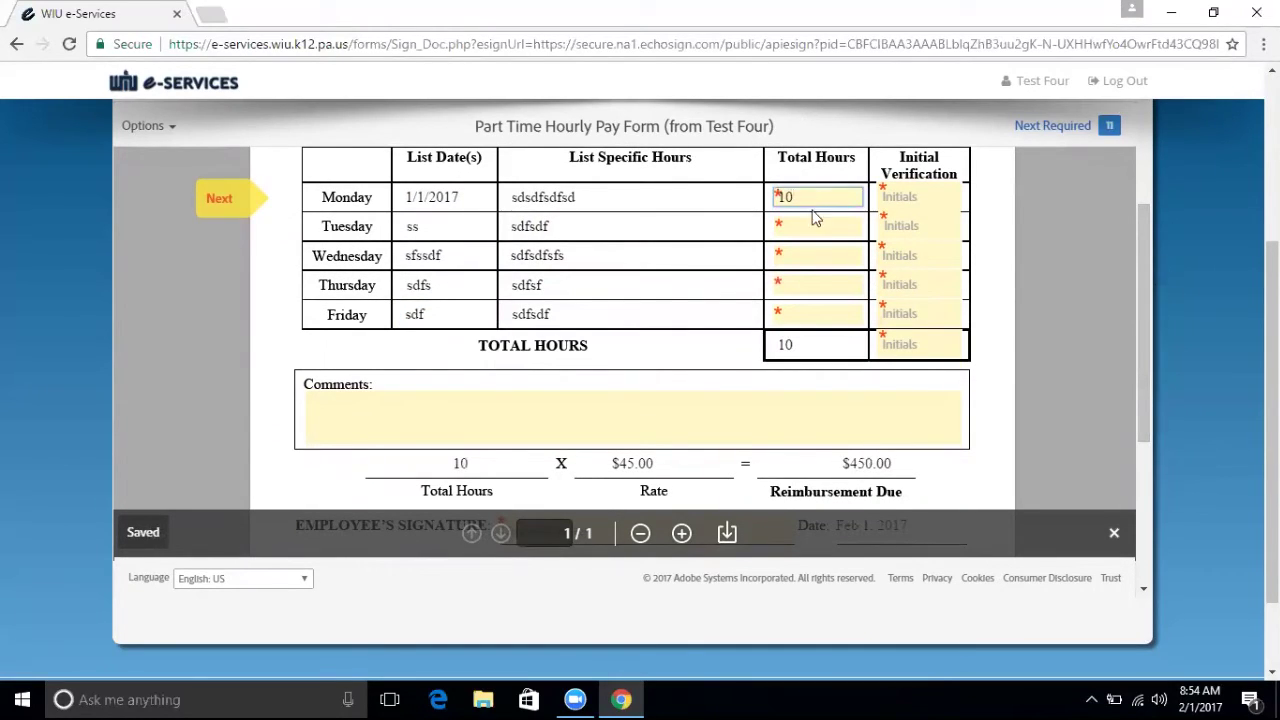
{"action": "left_click", "coordinate": [814, 227]}
{"action": "type", "text": "10"}
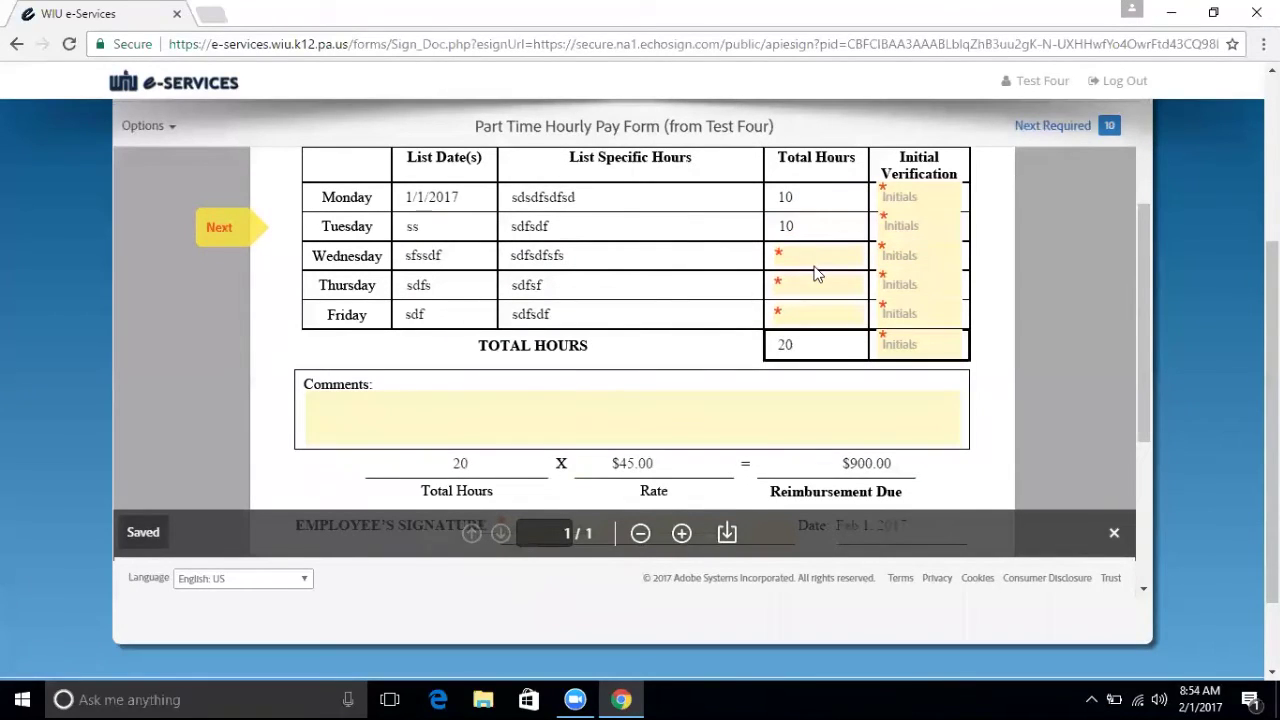
{"action": "left_click", "coordinate": [815, 258]}
{"action": "type", "text": "5"}
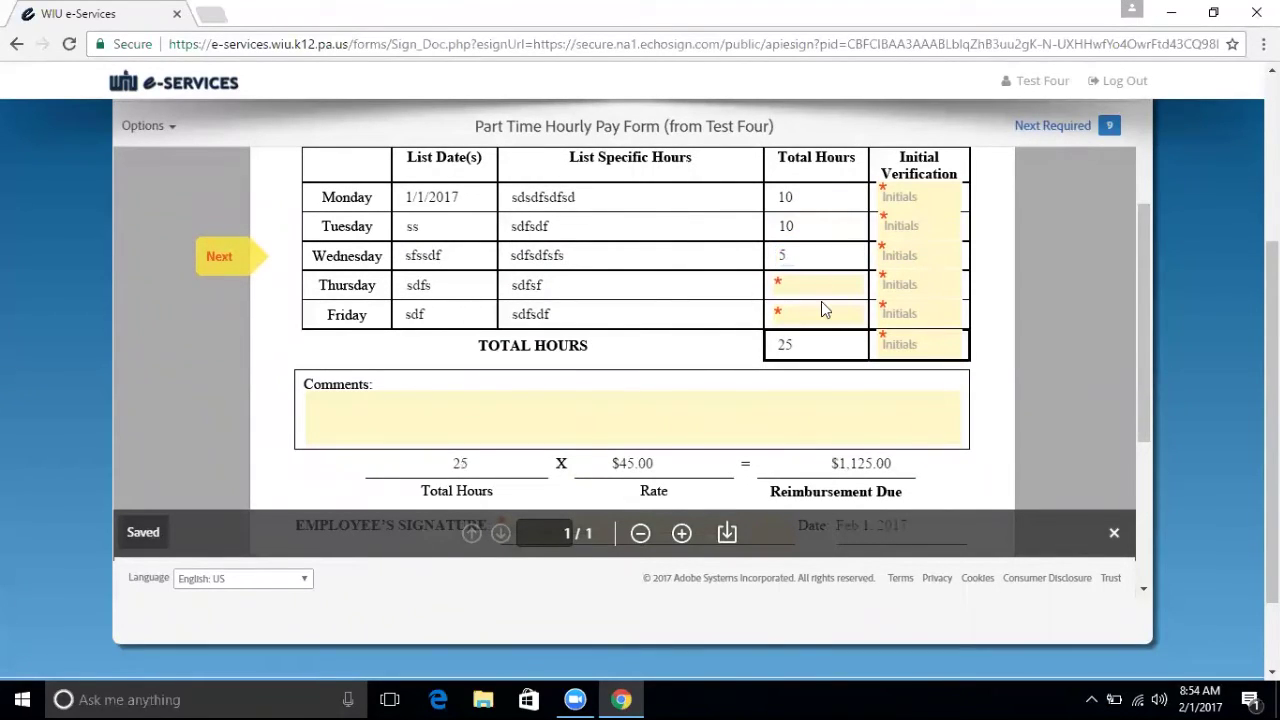
{"action": "left_click", "coordinate": [822, 284]}
{"action": "type", "text": "5"}
{"action": "left_click", "coordinate": [818, 314]}
{"action": "type", "text": "5"}
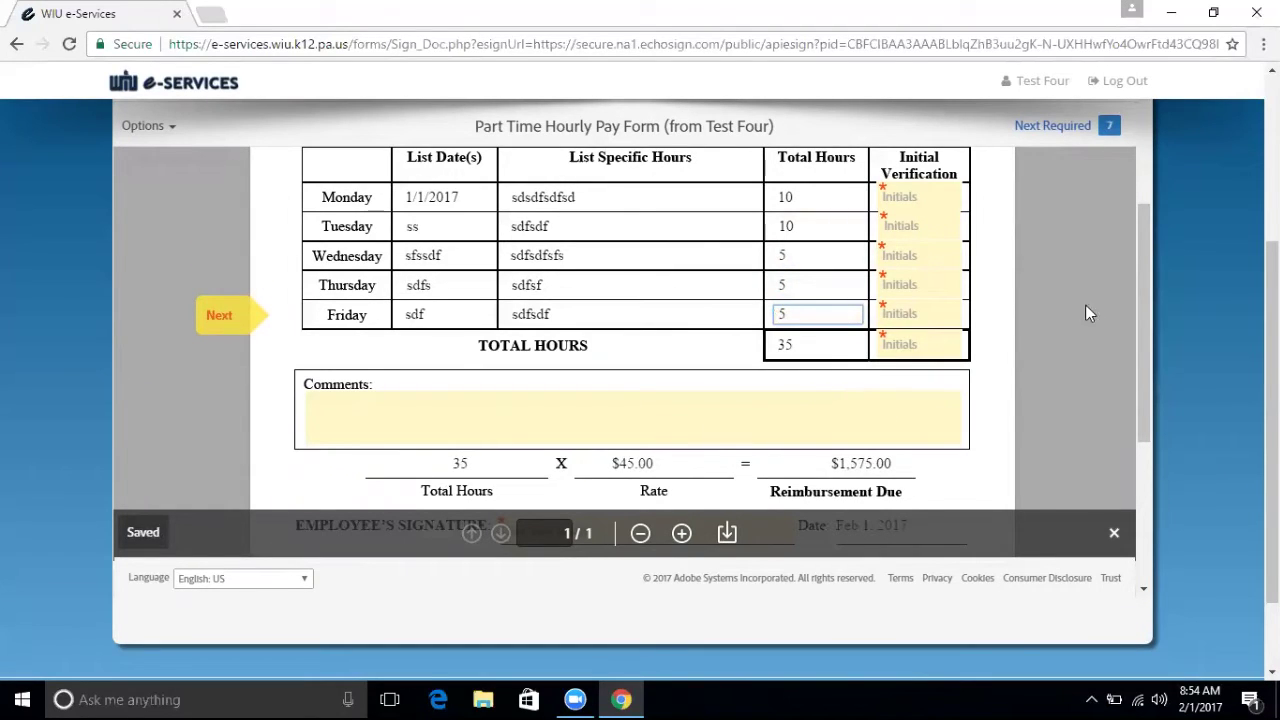
{"action": "left_click_drag", "start_coordinate": [1140, 314], "coordinate": [1141, 336]}
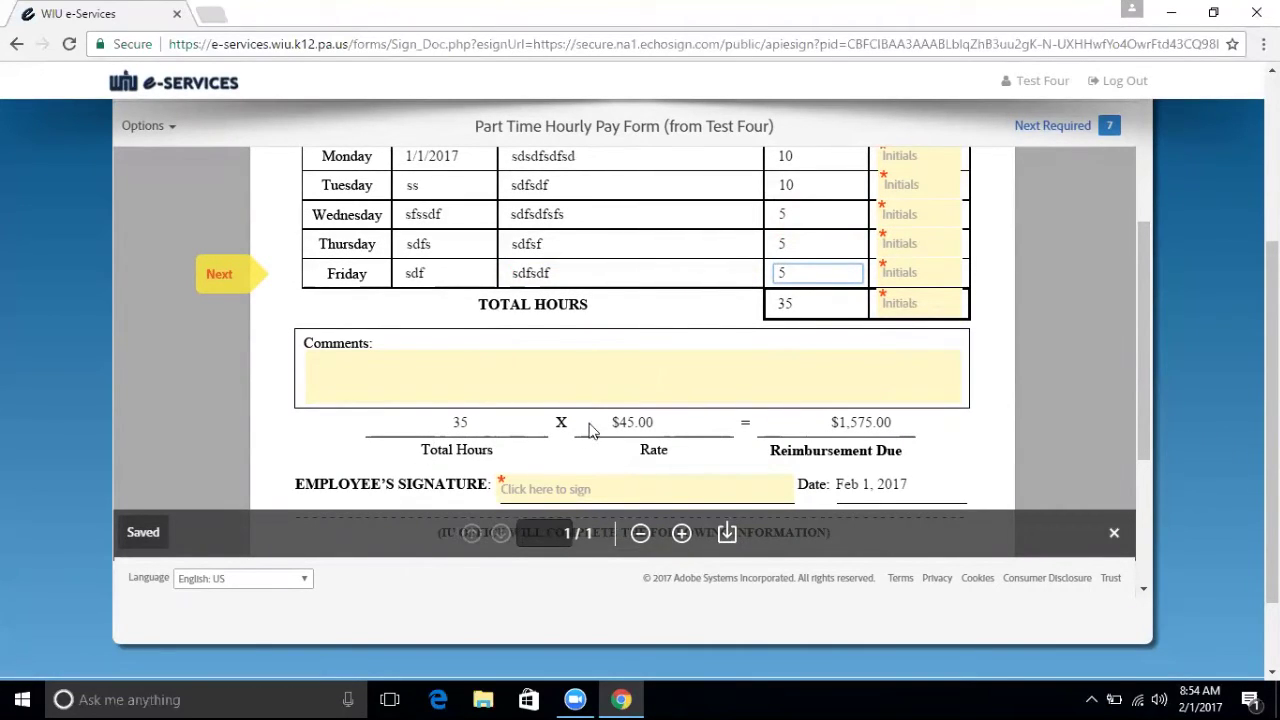
{"action": "left_click", "coordinate": [868, 432]}
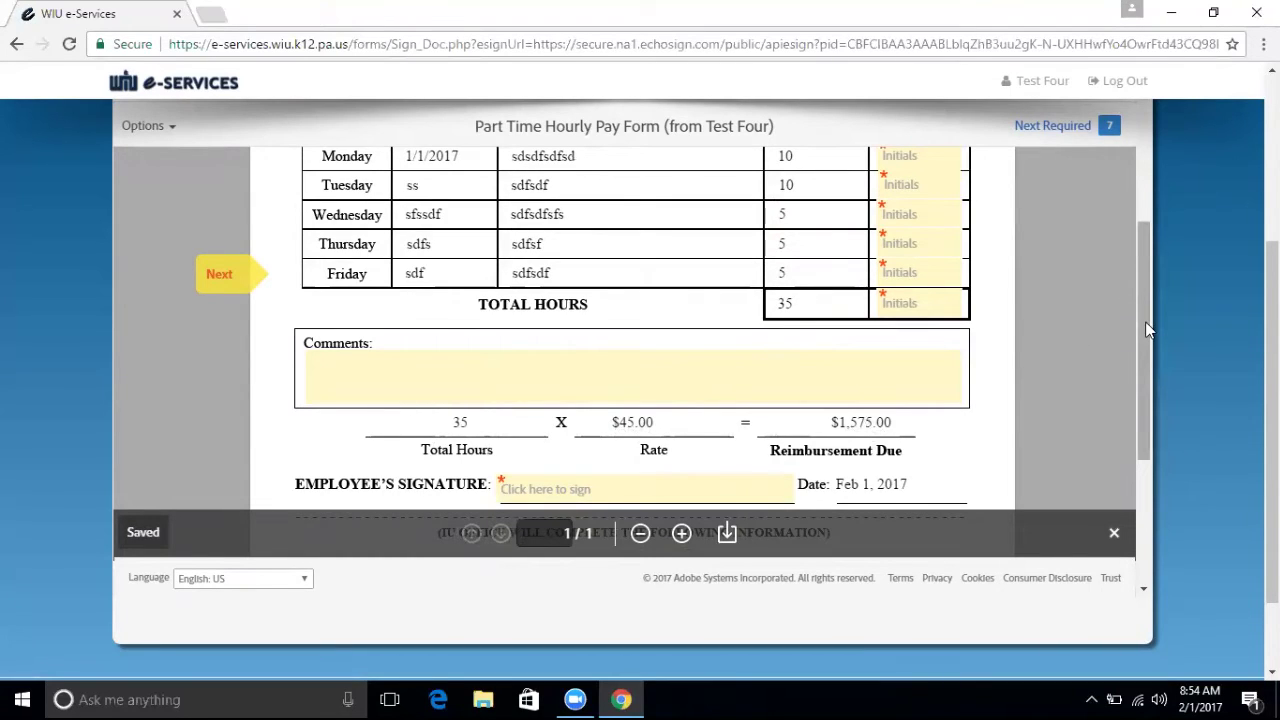
{"action": "left_click_drag", "start_coordinate": [1149, 332], "coordinate": [1138, 275]}
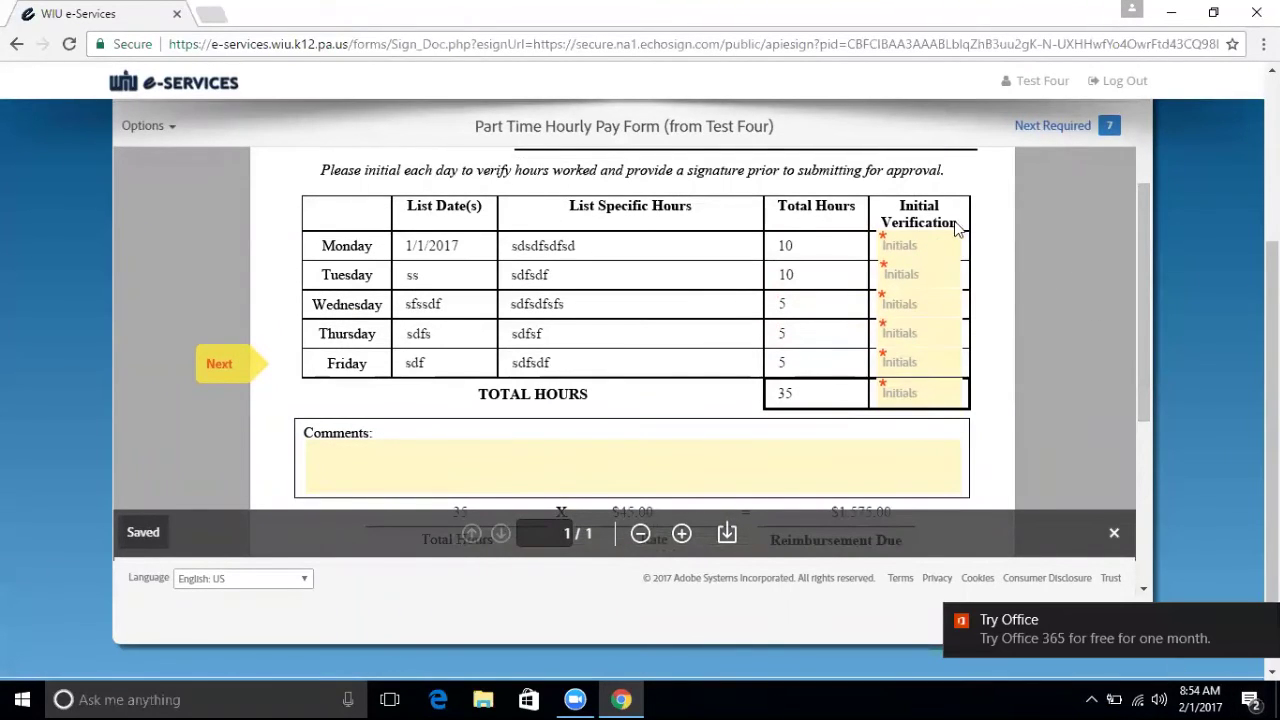
Apply initials 'tes' to Monday's row, then auto-fill Tuesday–Friday and the total hours row.
{"action": "left_click", "coordinate": [928, 241]}
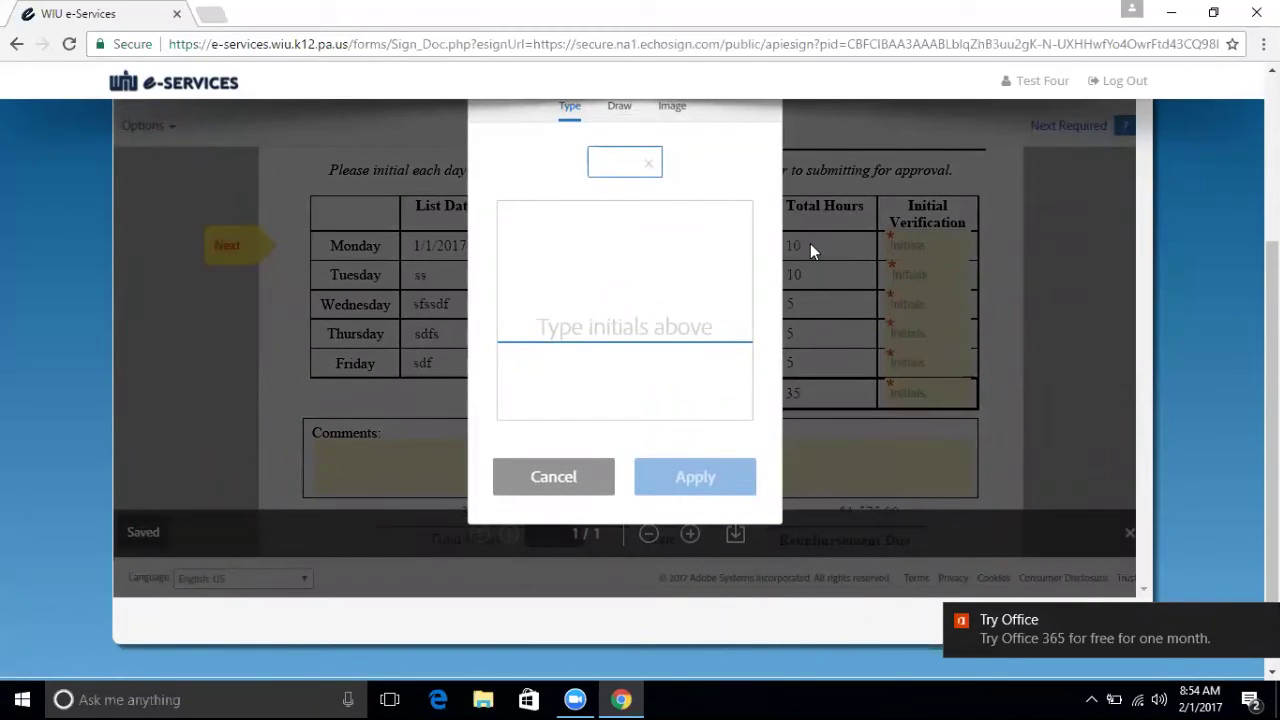
{"action": "type", "text": "t"}
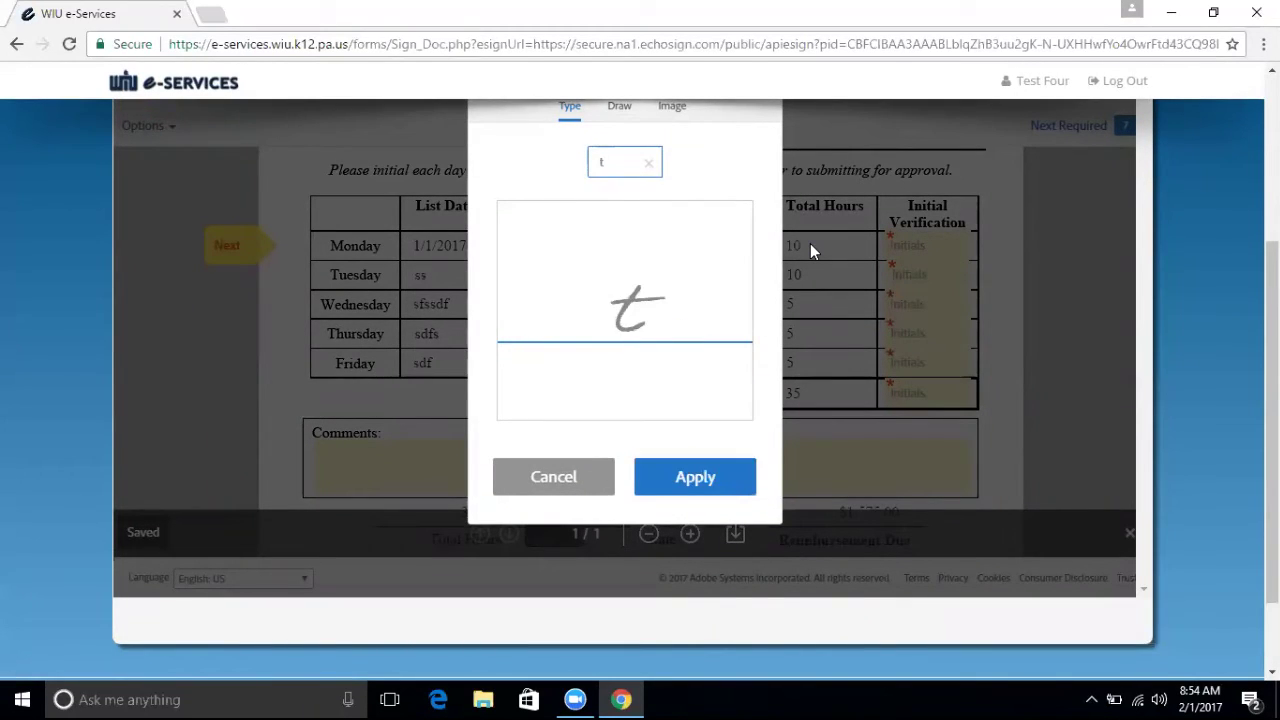
{"action": "type", "text": "es"}
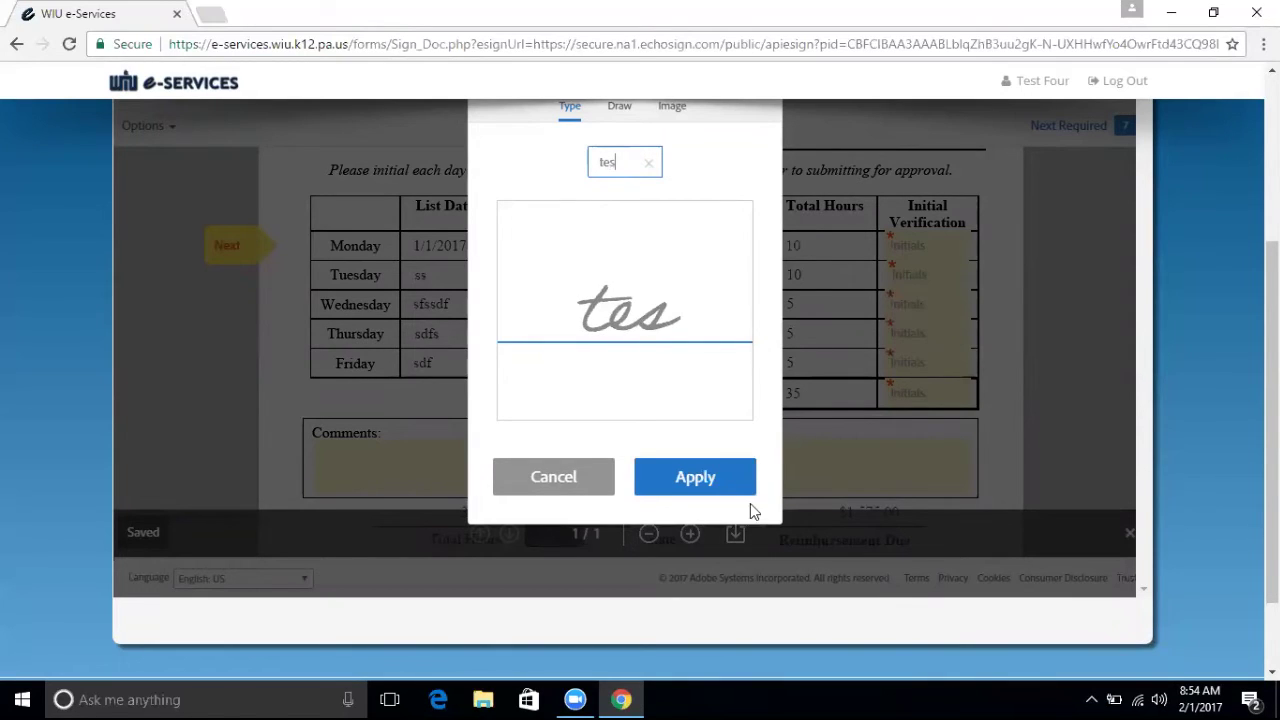
{"action": "left_click", "coordinate": [709, 486]}
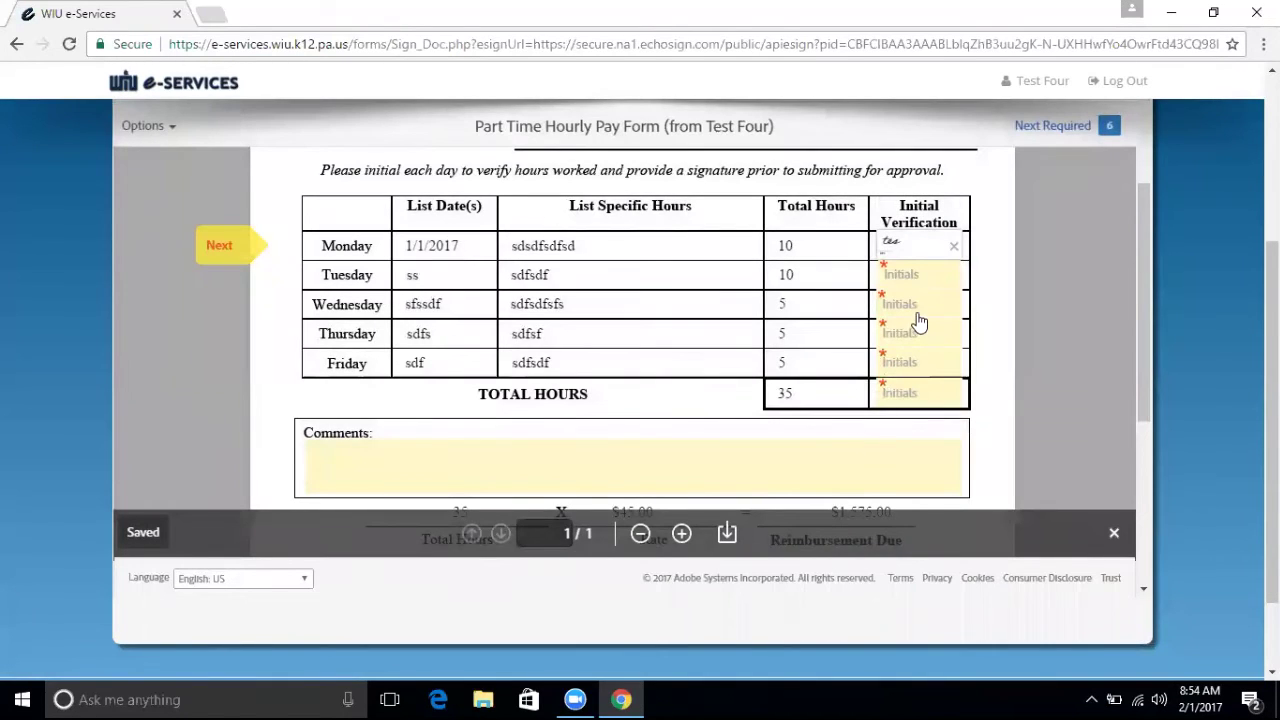
{"action": "left_click", "coordinate": [910, 284]}
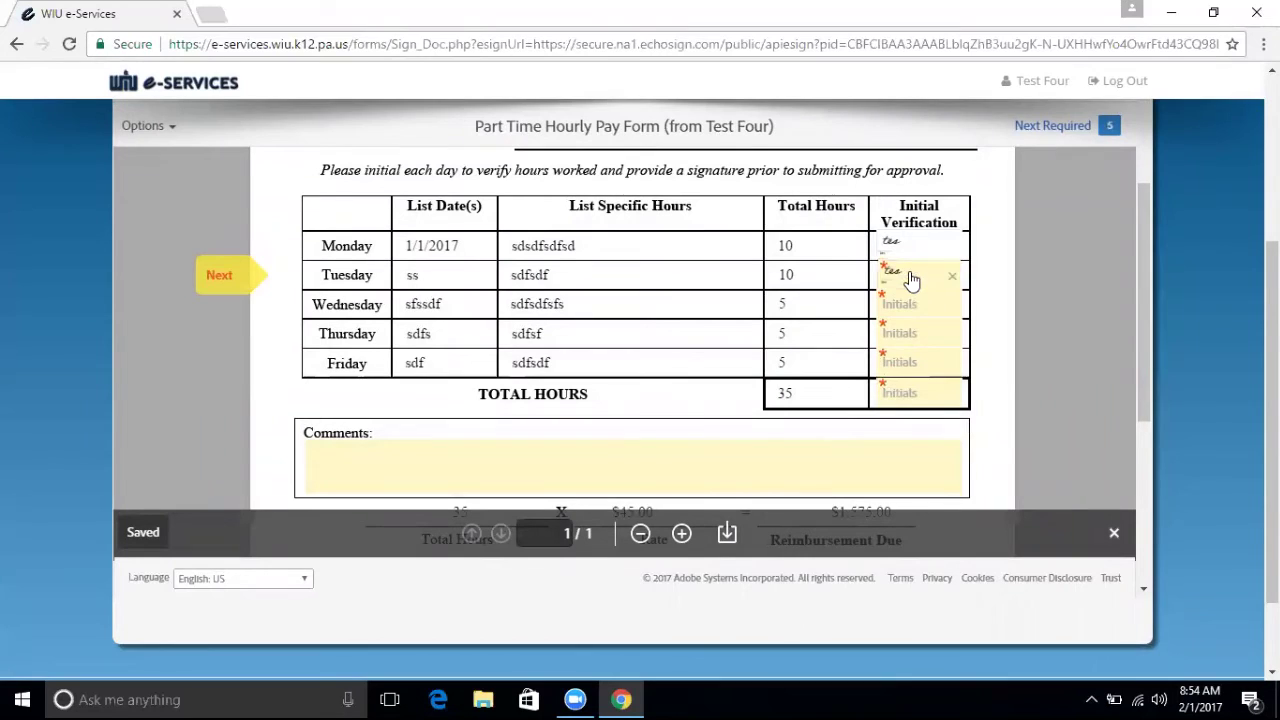
{"action": "left_click", "coordinate": [909, 306]}
{"action": "left_click", "coordinate": [909, 340]}
{"action": "left_click", "coordinate": [905, 364]}
{"action": "left_click", "coordinate": [908, 394]}
{"action": "left_click_drag", "start_coordinate": [1145, 297], "coordinate": [1149, 402]}
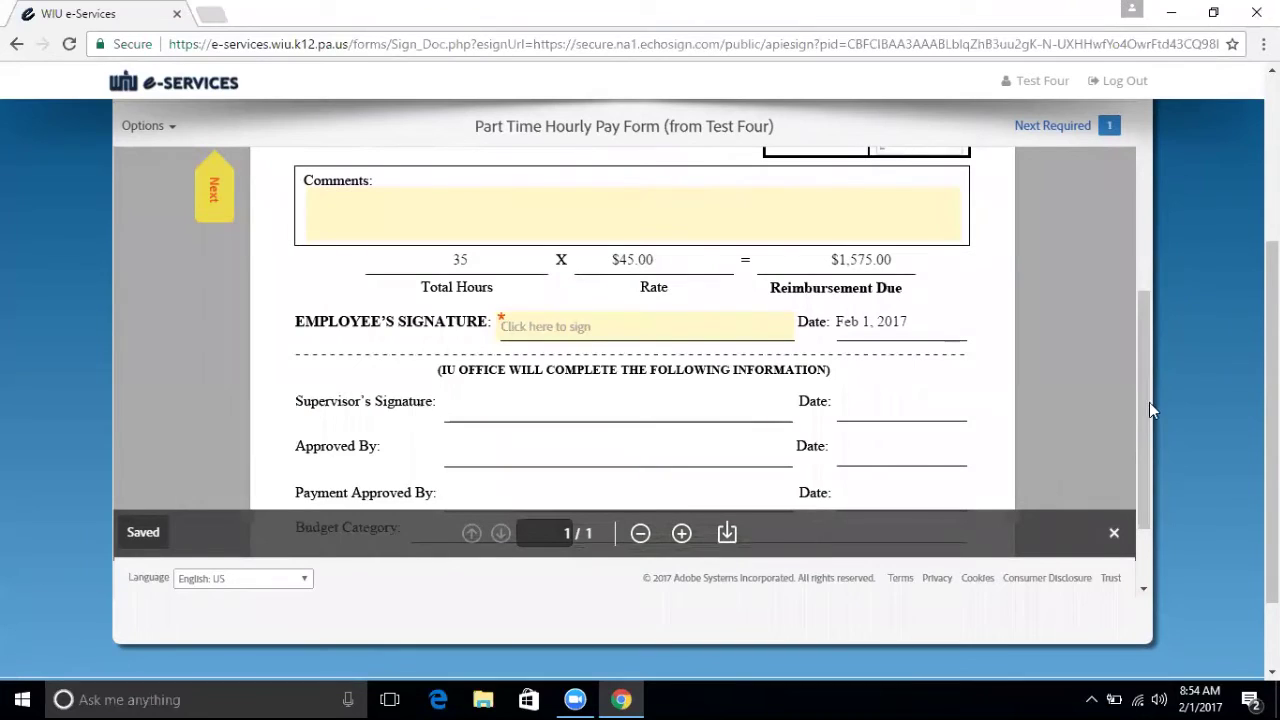
{"action": "left_click", "coordinate": [592, 224]}
Enter 'sdfsdfsdff df' as the form's comments.
{"action": "type", "text": "sdfsdfsdffs"}
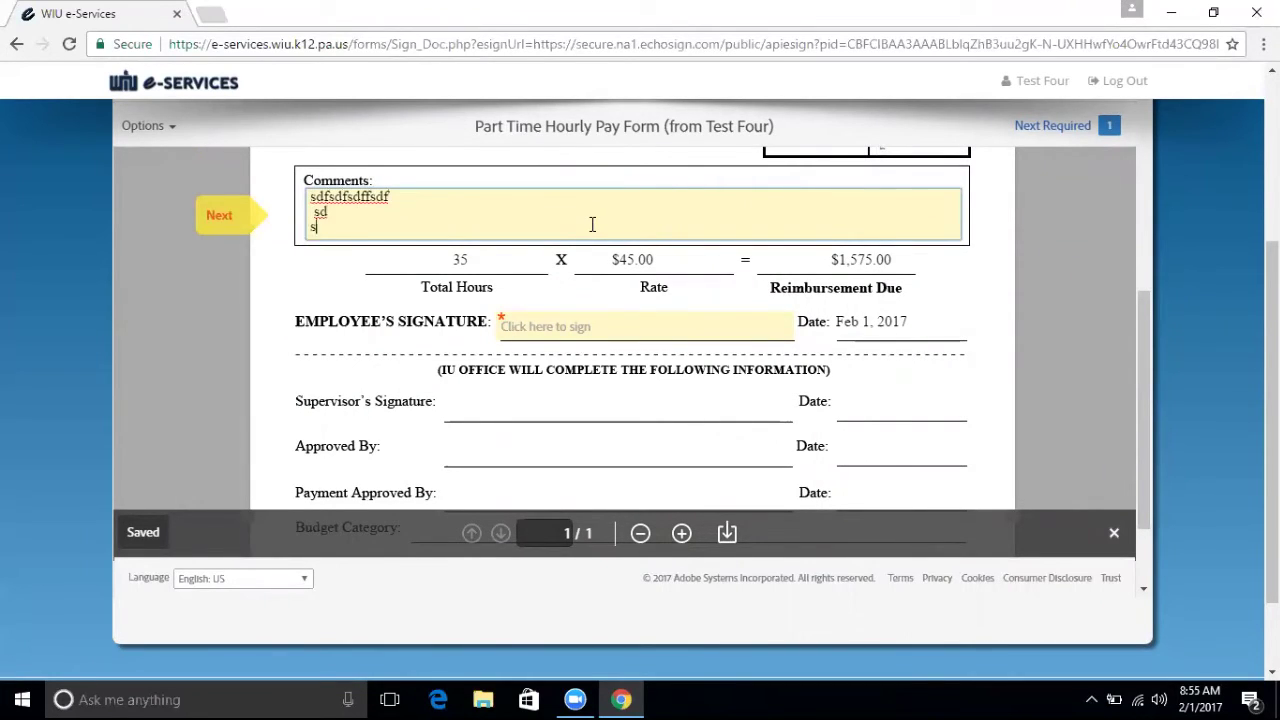
{"action": "type", "text": " df"}
{"action": "key", "text": "Return"}
{"action": "key", "text": "BackSpace"}
{"action": "left_click", "coordinate": [746, 252]}
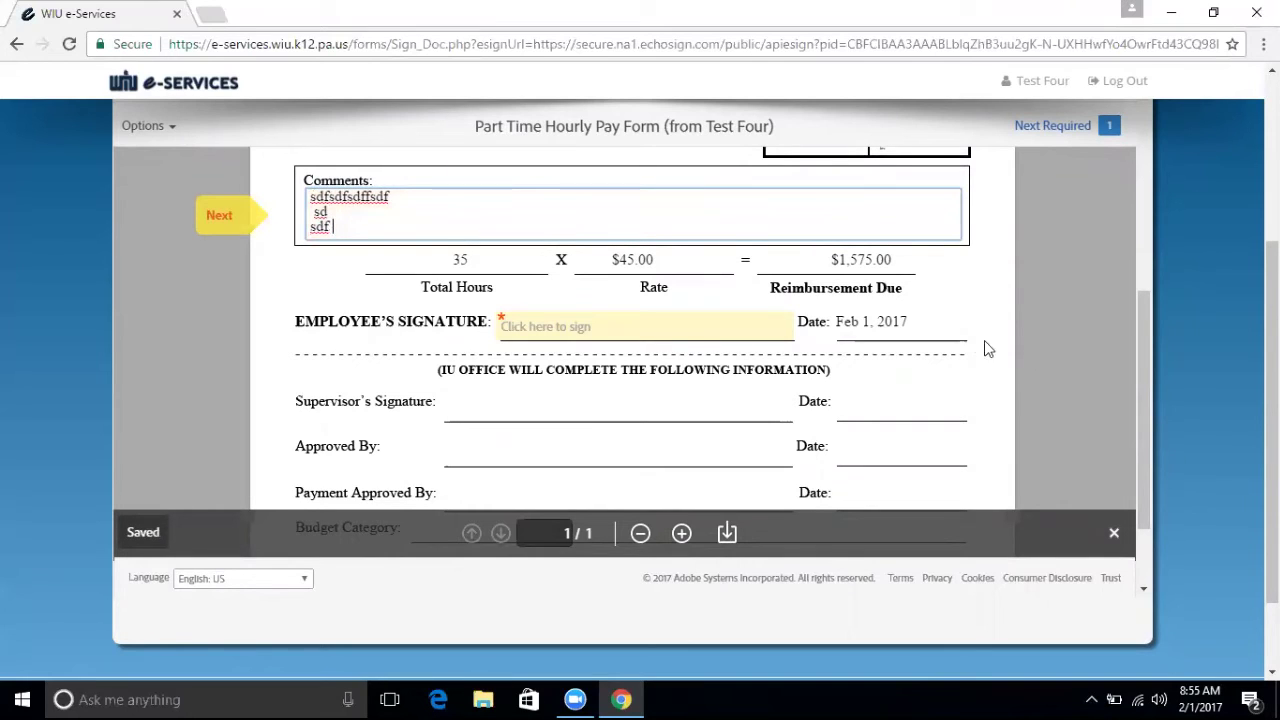
{"action": "left_click_drag", "start_coordinate": [1140, 378], "coordinate": [1145, 417]}
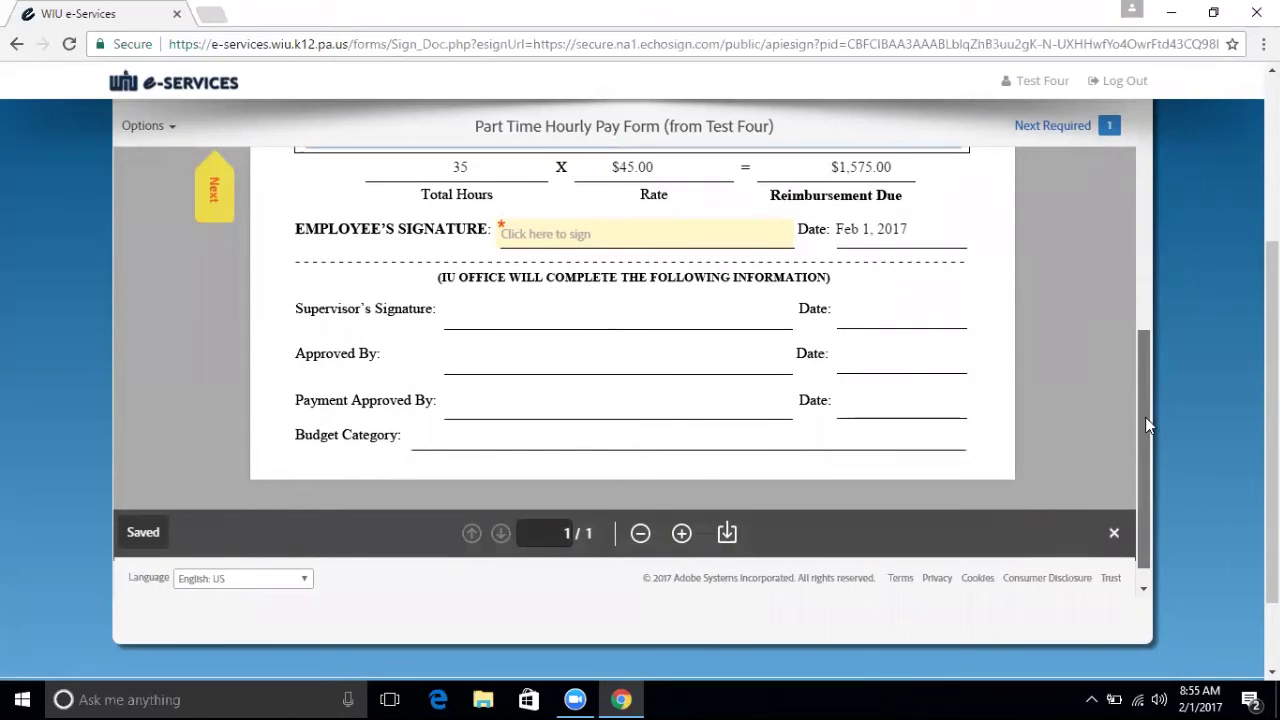
Type the employee signer name 'Test Person' into the signature field.
{"action": "left_click", "coordinate": [531, 240]}
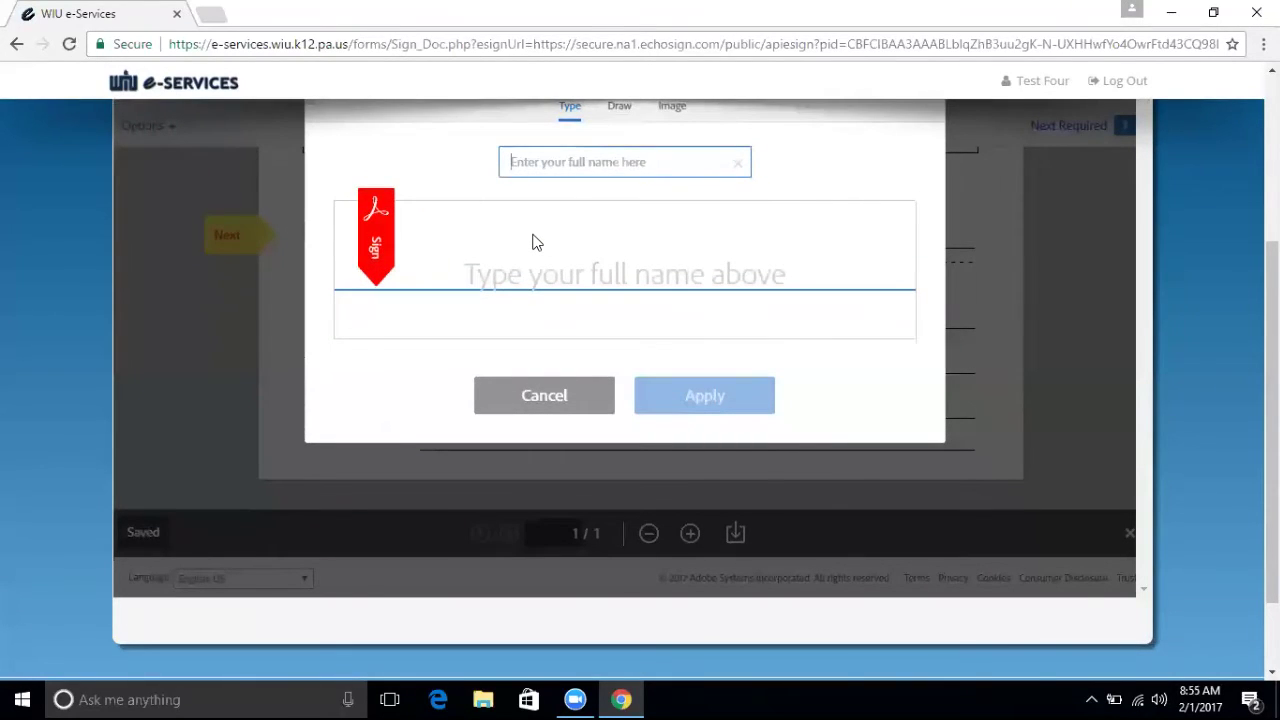
{"action": "type", "text": "TEst"}
{"action": "key", "text": "BackSpace"}
{"action": "key", "text": "BackSpace"}
{"action": "key", "text": "BackSpace"}
{"action": "key", "text": "BackSpace"}
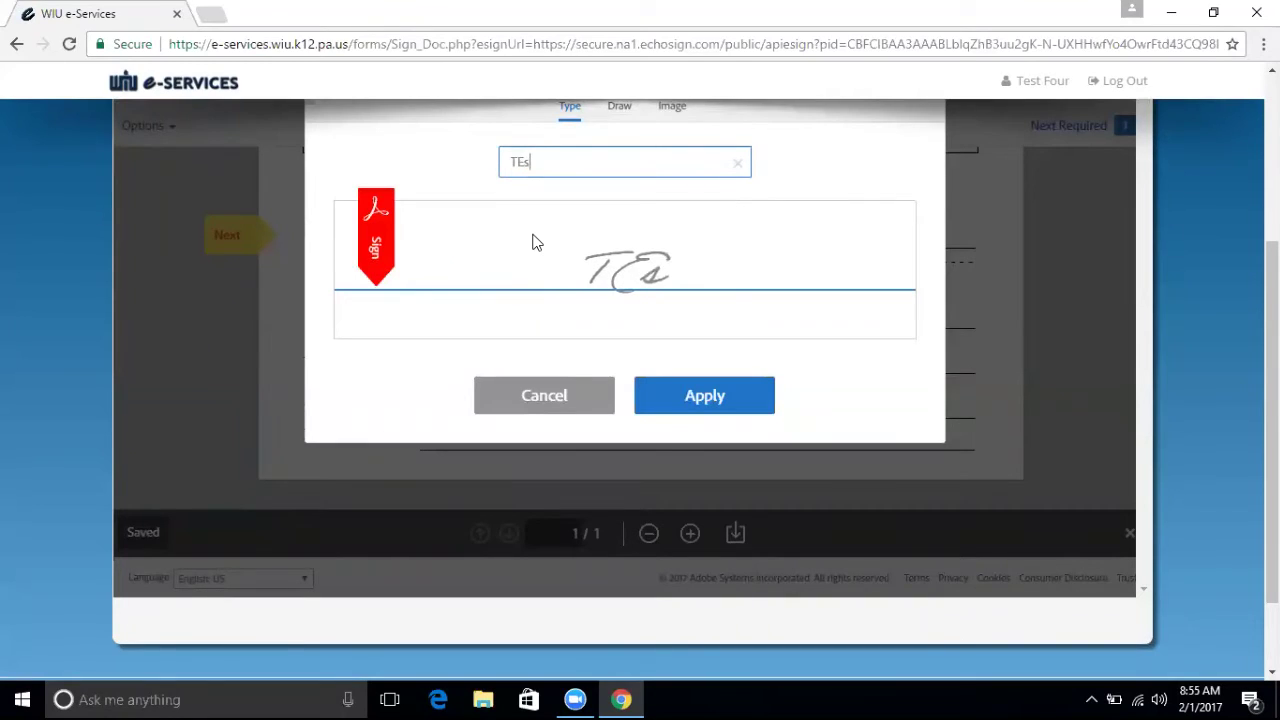
{"action": "type", "text": "est "}
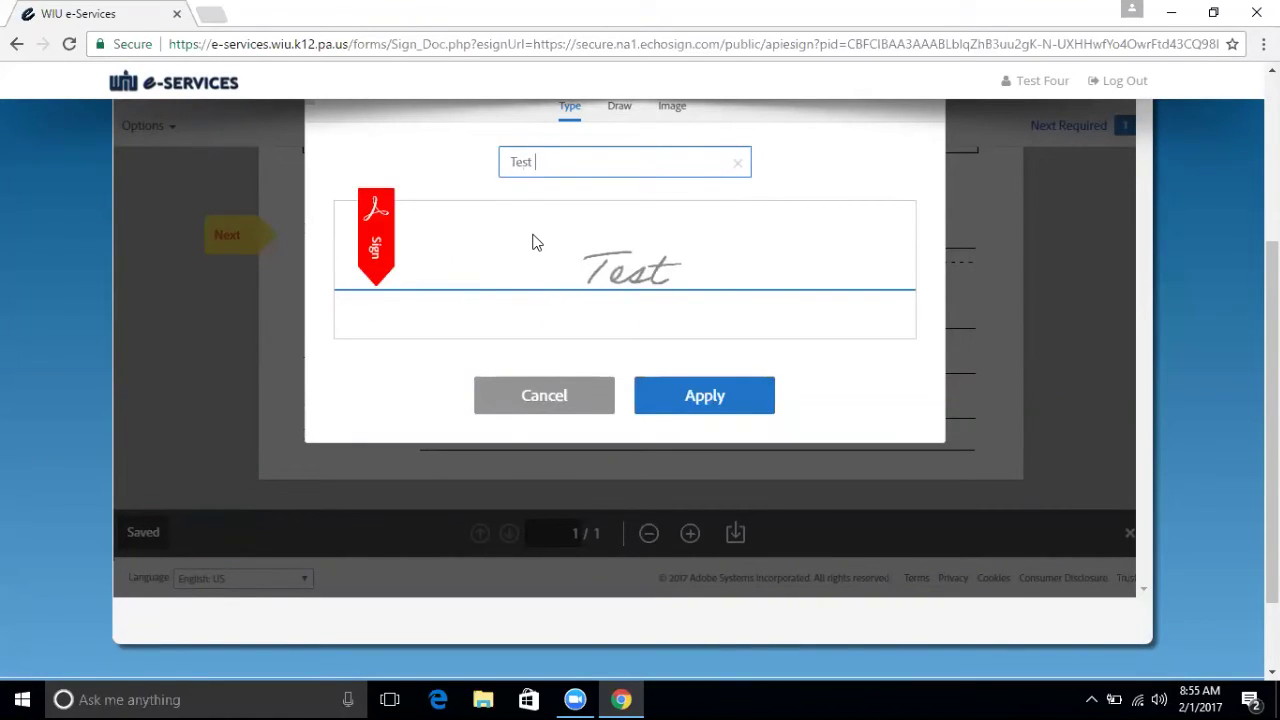
{"action": "type", "text": "Person"}
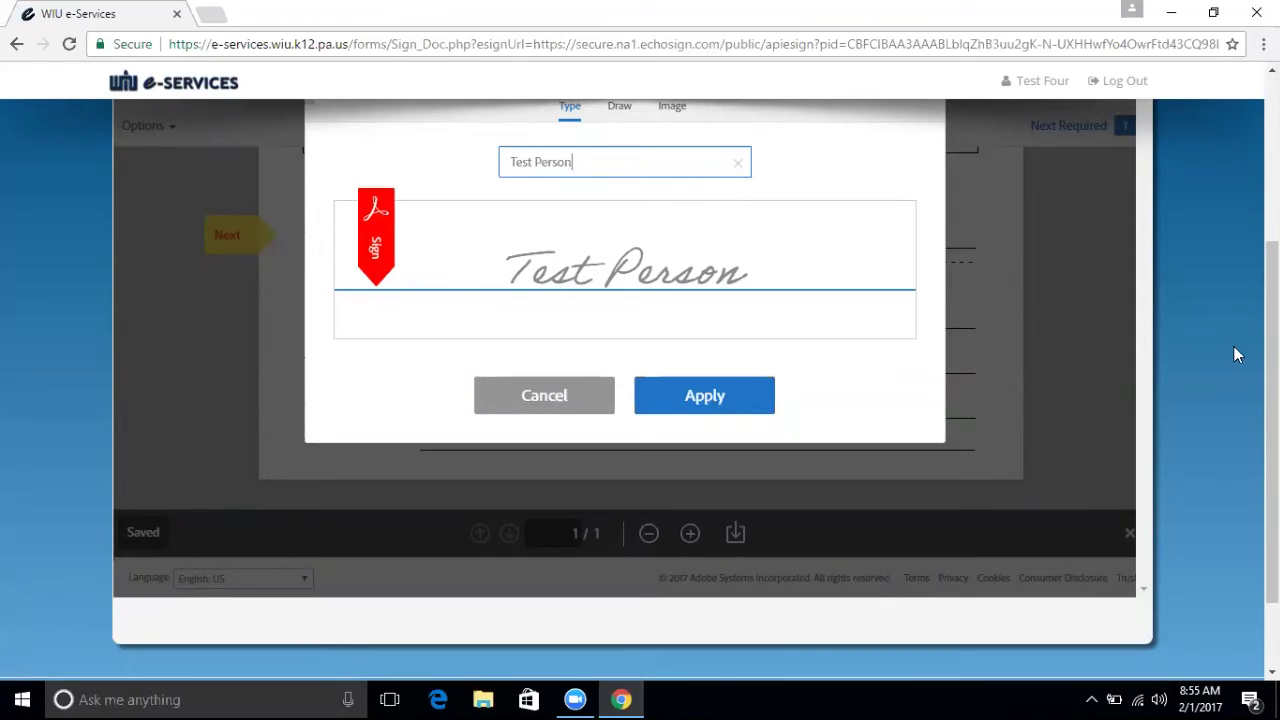
Draw a freehand signature, preview the Image option, apply the drawing and submit the form.
{"action": "scroll", "coordinate": [640, 390], "scroll_direction": "up", "scroll_amount": 1}
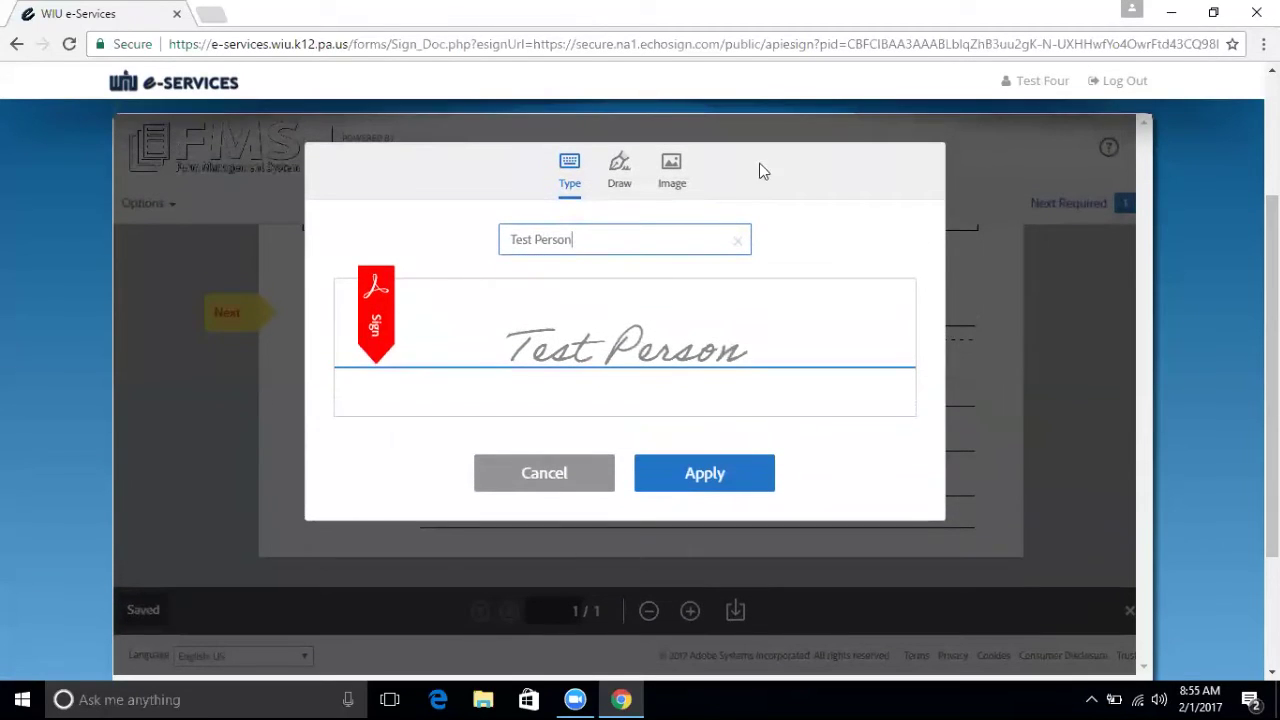
{"action": "left_click", "coordinate": [619, 170]}
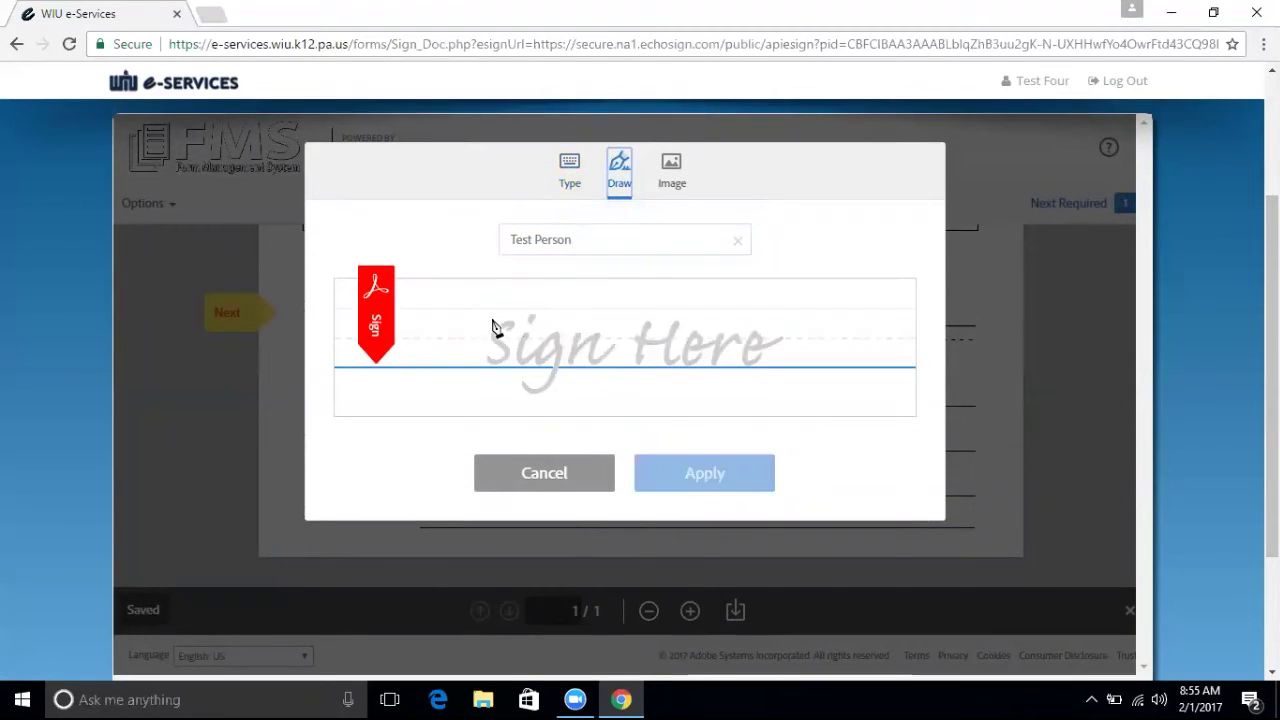
{"action": "left_click", "coordinate": [454, 354]}
{"action": "mouse_move", "coordinate": [512, 290]}
{"action": "left_mouse_down"}
{"action": "mouse_move", "coordinate": [520, 378]}
{"action": "mouse_move", "coordinate": [538, 336]}
{"action": "mouse_move", "coordinate": [595, 318]}
{"action": "mouse_move", "coordinate": [645, 360]}
{"action": "mouse_move", "coordinate": [722, 326]}
{"action": "mouse_move", "coordinate": [826, 360]}
{"action": "left_mouse_up"}
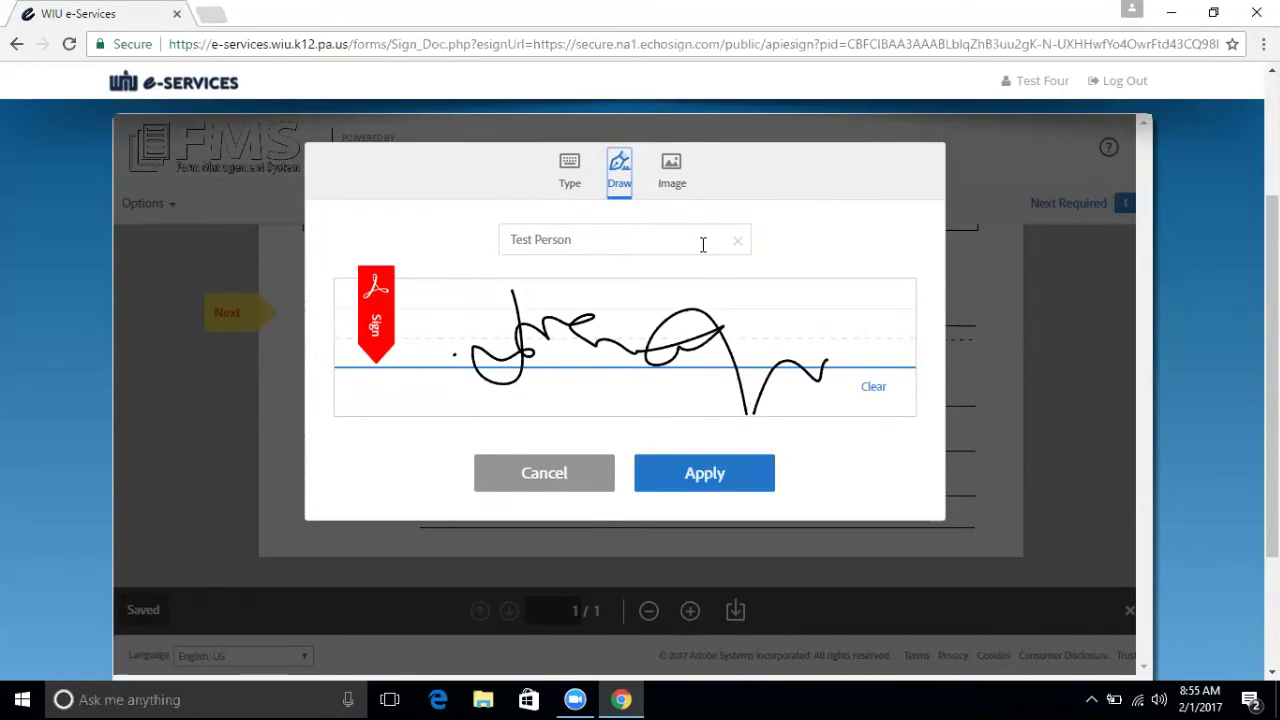
{"action": "left_click", "coordinate": [680, 184]}
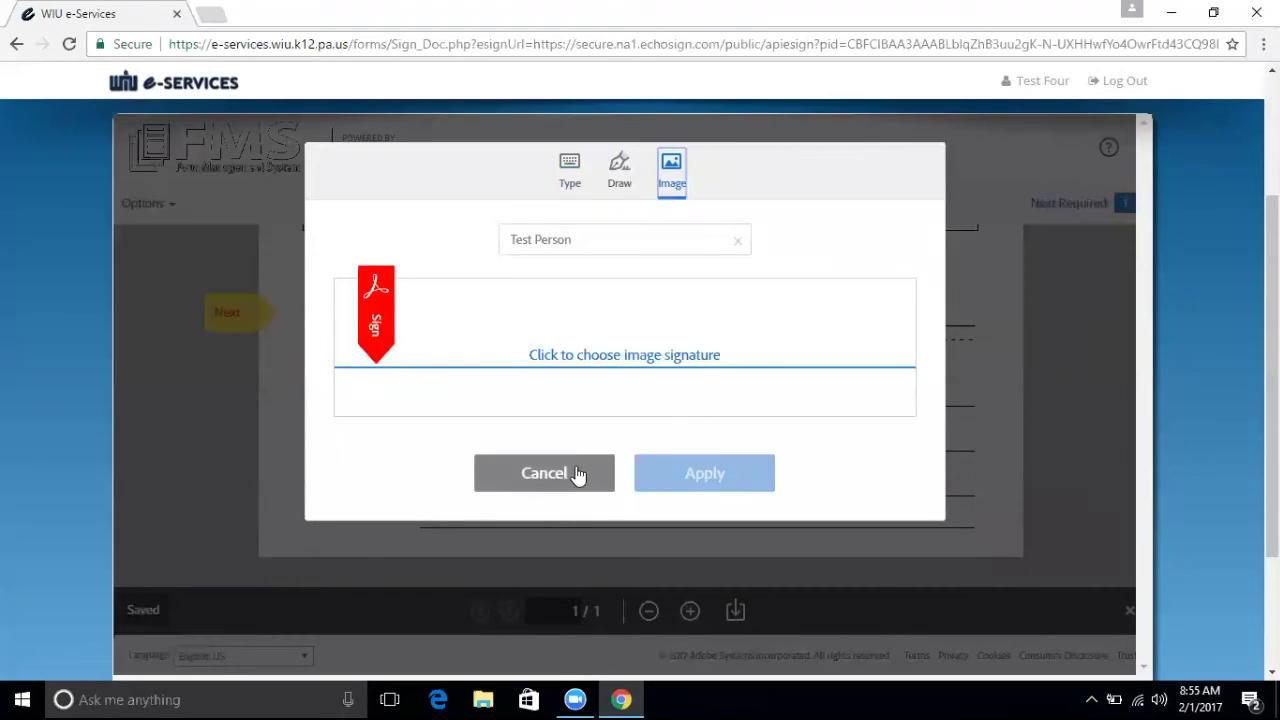
{"action": "left_click", "coordinate": [620, 195]}
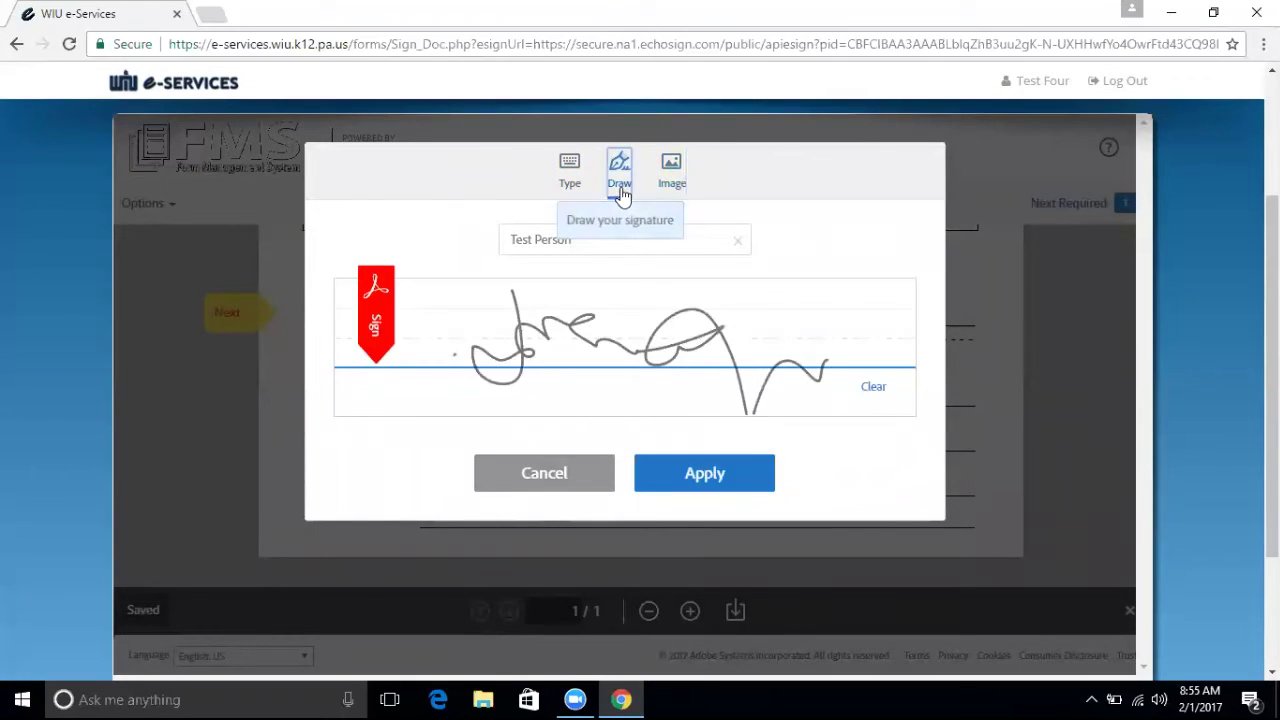
{"action": "left_click", "coordinate": [691, 480]}
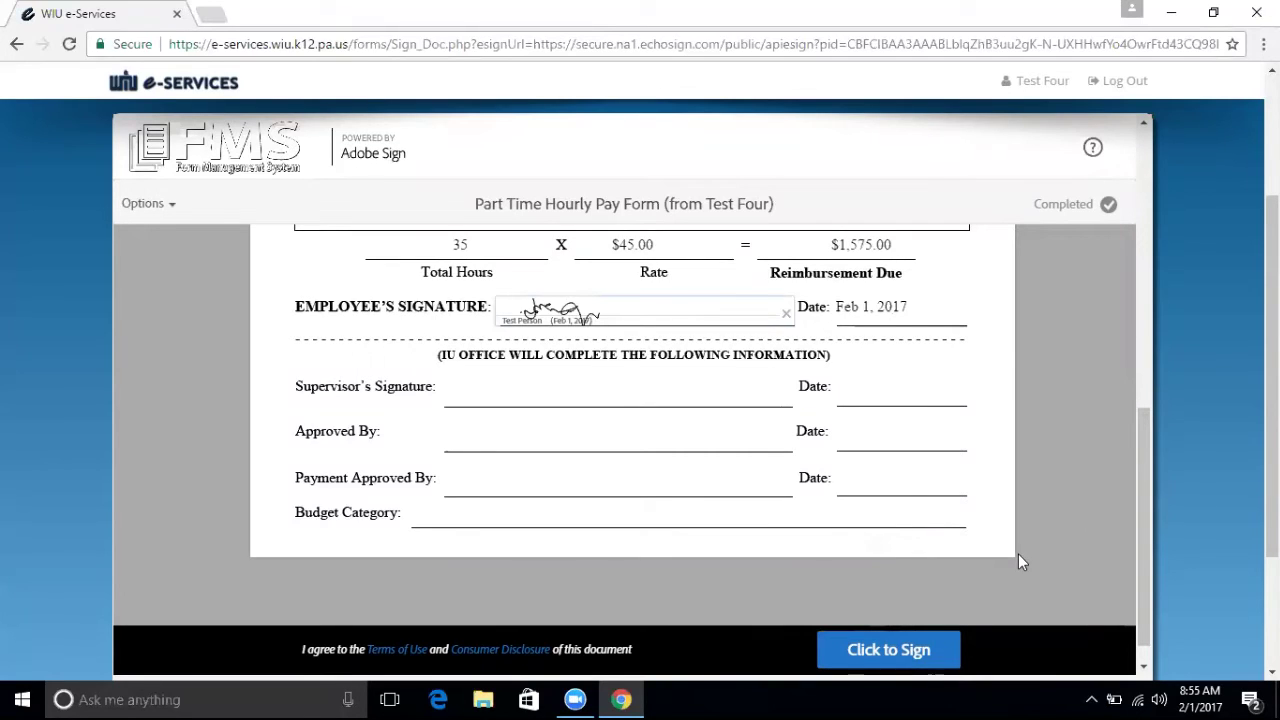
{"action": "left_click", "coordinate": [894, 652]}
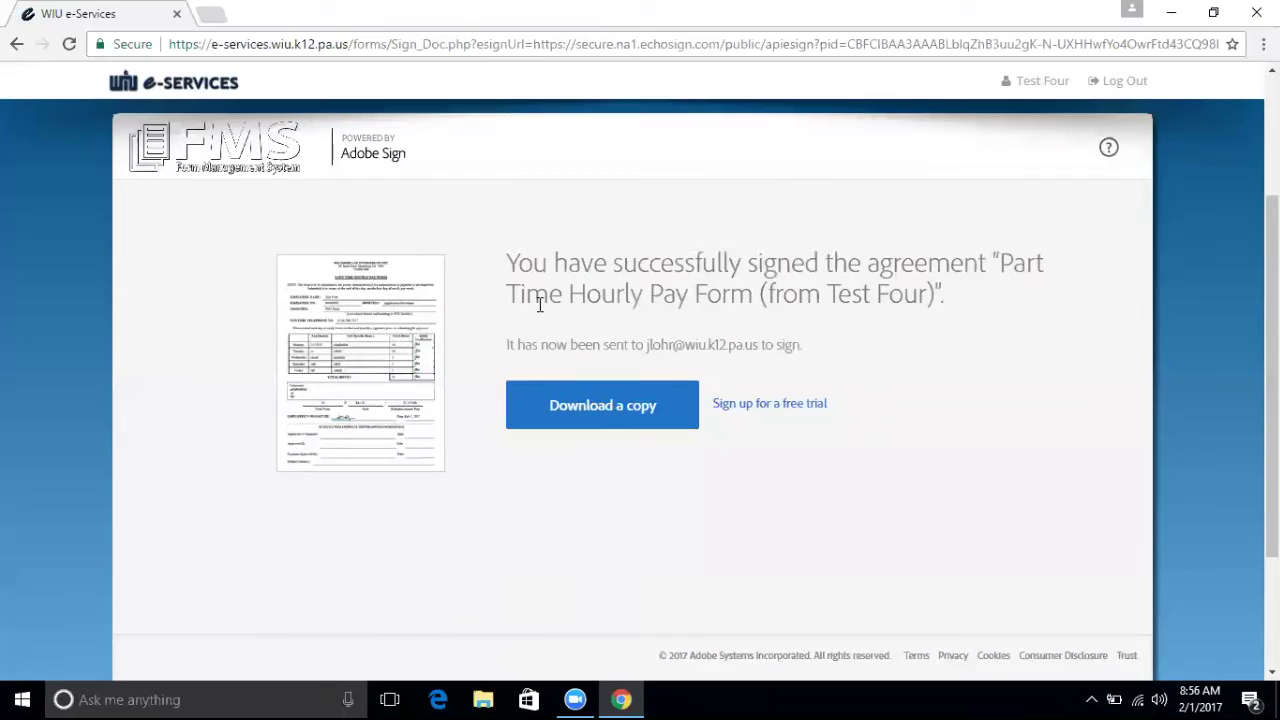
Go back to My Apps and open WIU-FMS to view its Announcements.
{"action": "left_click", "coordinate": [16, 44]}
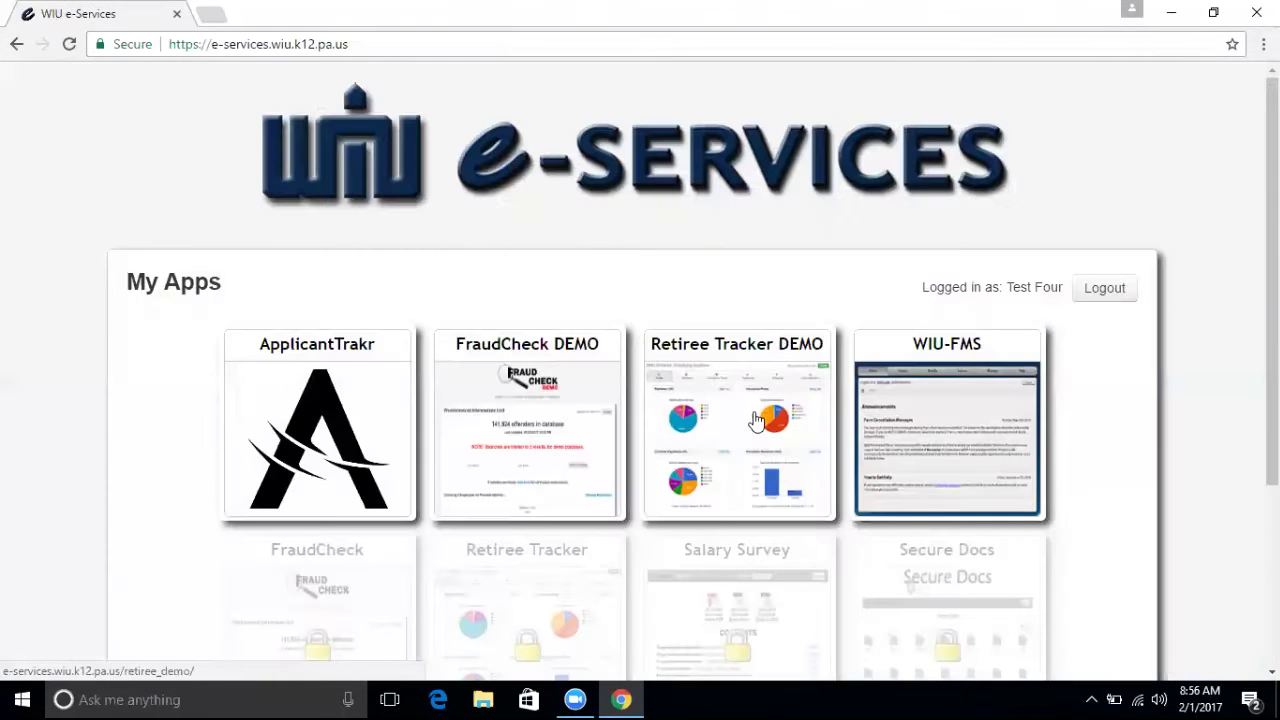
{"action": "left_click", "coordinate": [969, 404]}
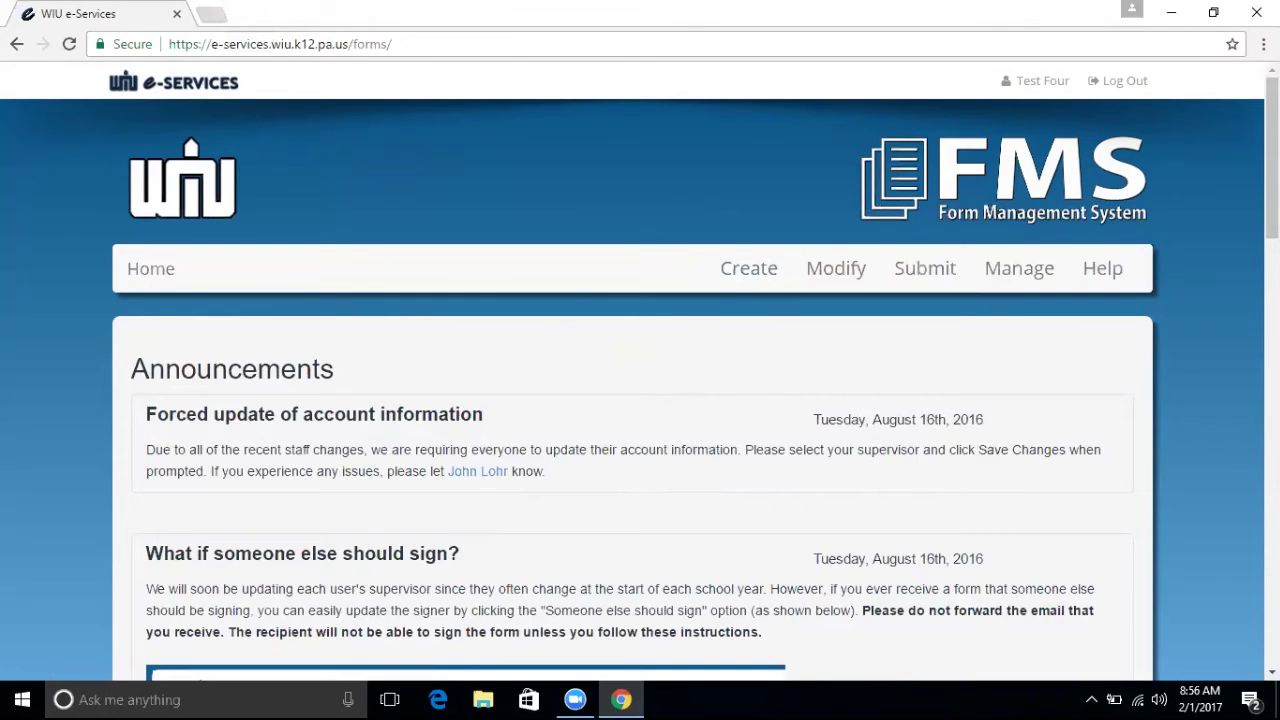
{"action": "scroll", "coordinate": [1272, 160], "scroll_direction": "down", "scroll_amount": 1}
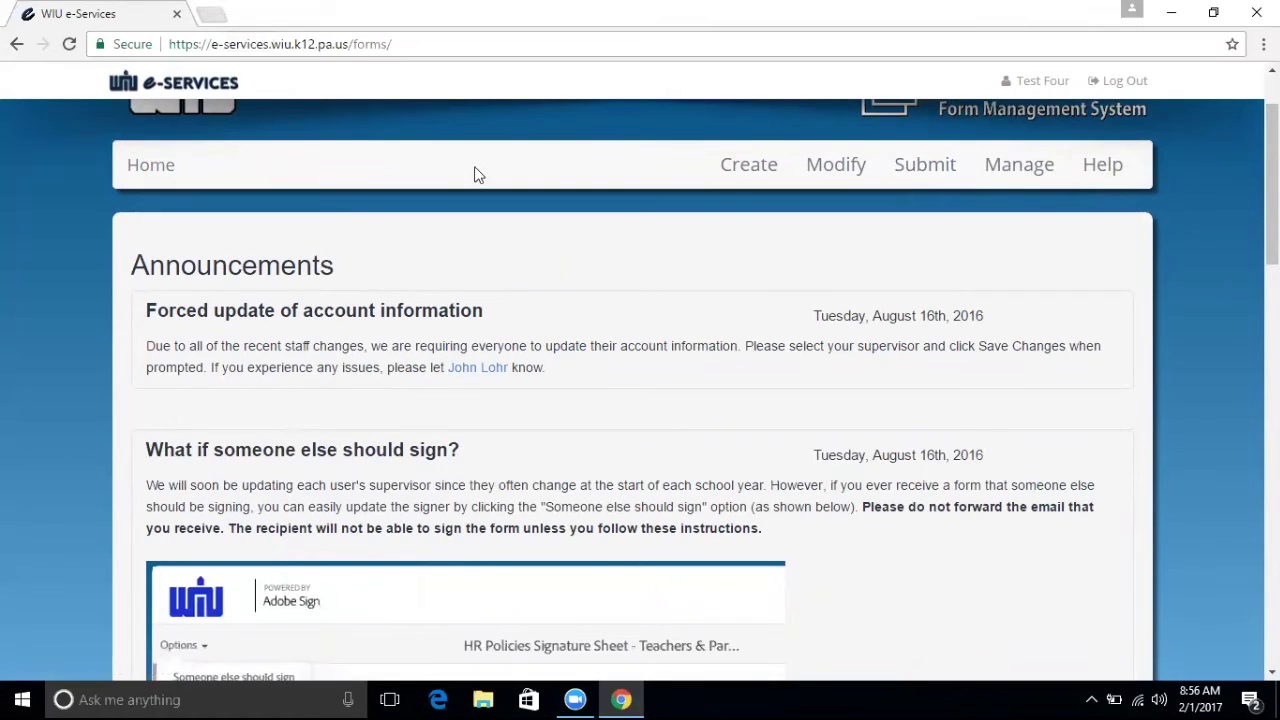
Open Track My Forms from the Manage area.
{"action": "left_click", "coordinate": [1027, 157]}
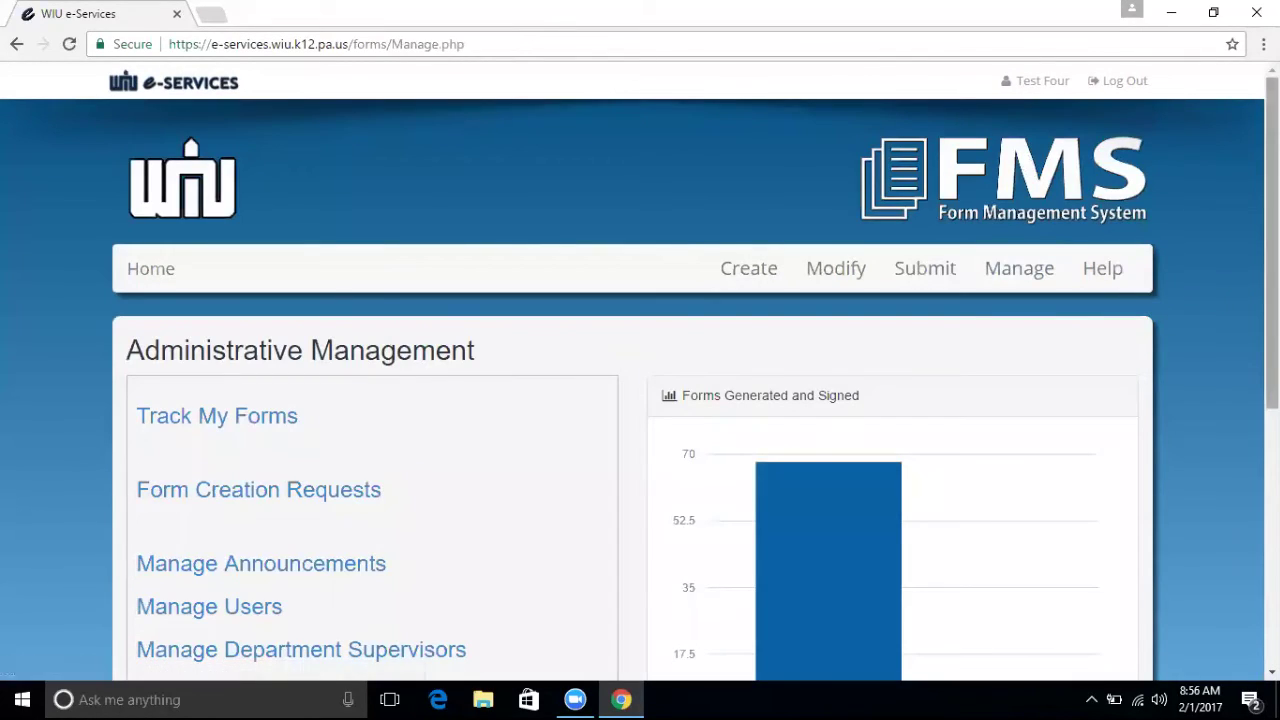
{"action": "scroll", "coordinate": [640, 400], "scroll_direction": "down", "scroll_amount": 3}
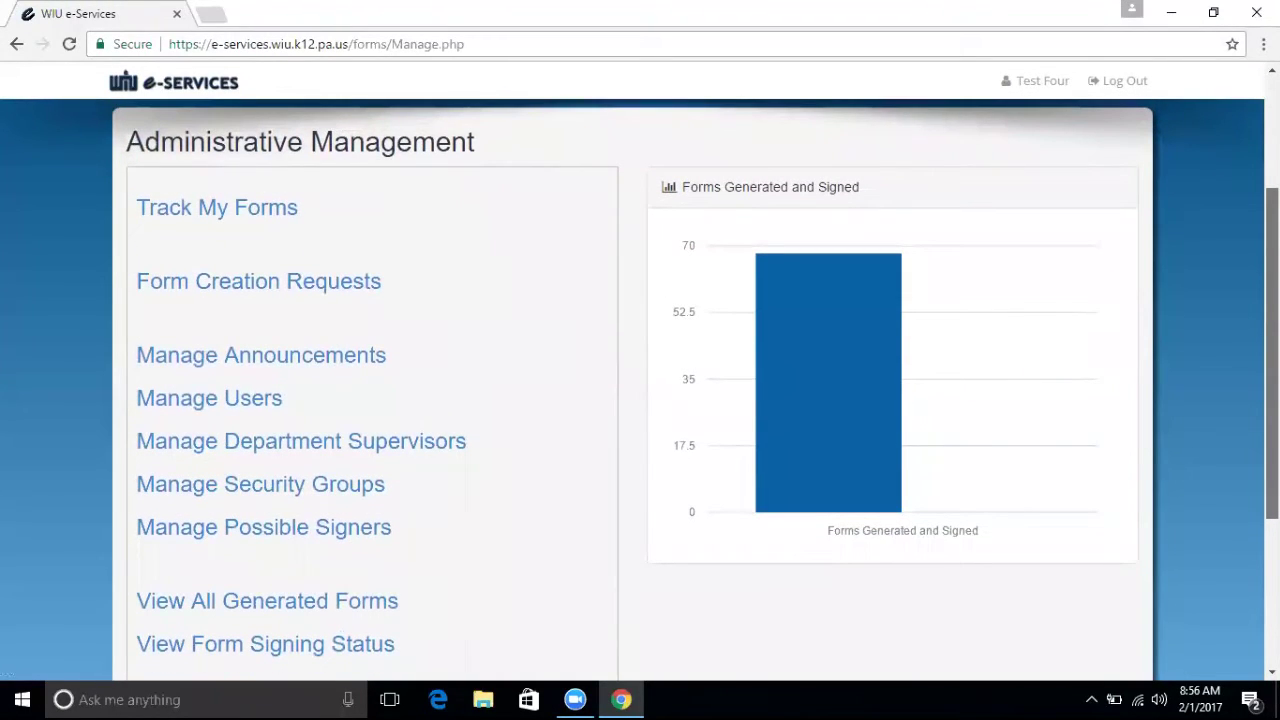
{"action": "left_click", "coordinate": [201, 210]}
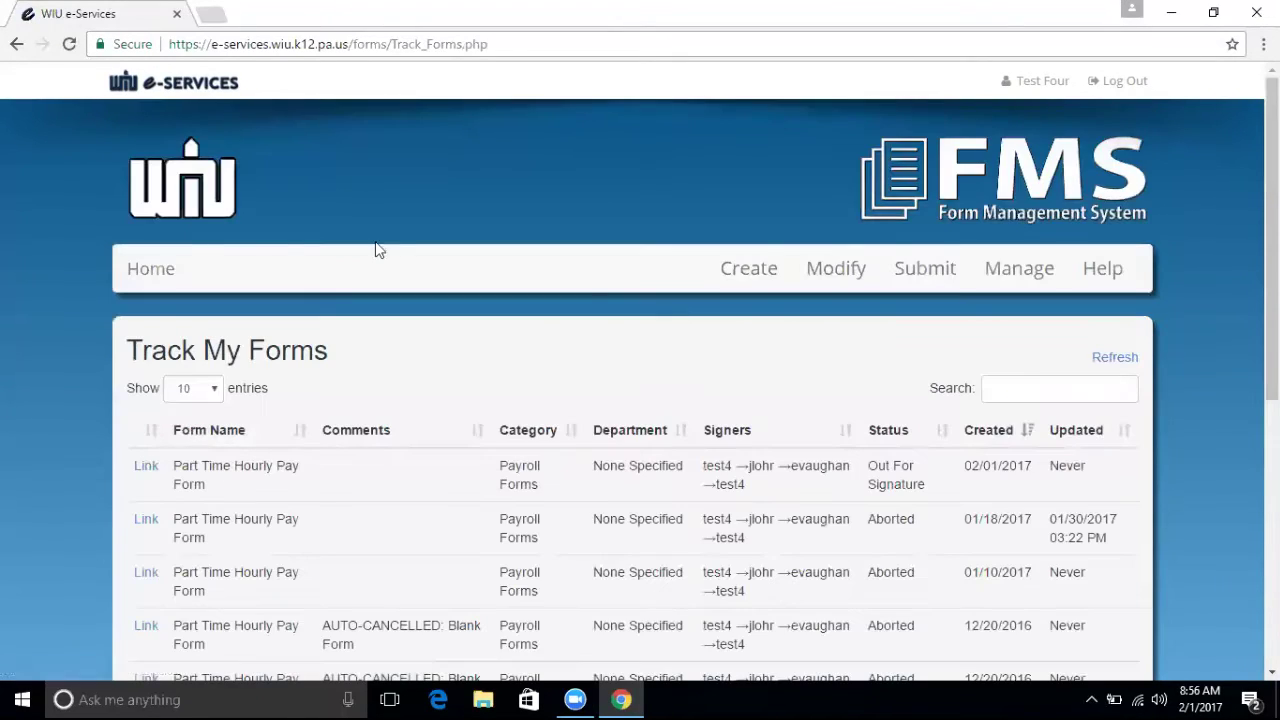
{"action": "scroll", "coordinate": [640, 400], "scroll_direction": "down", "scroll_amount": 2}
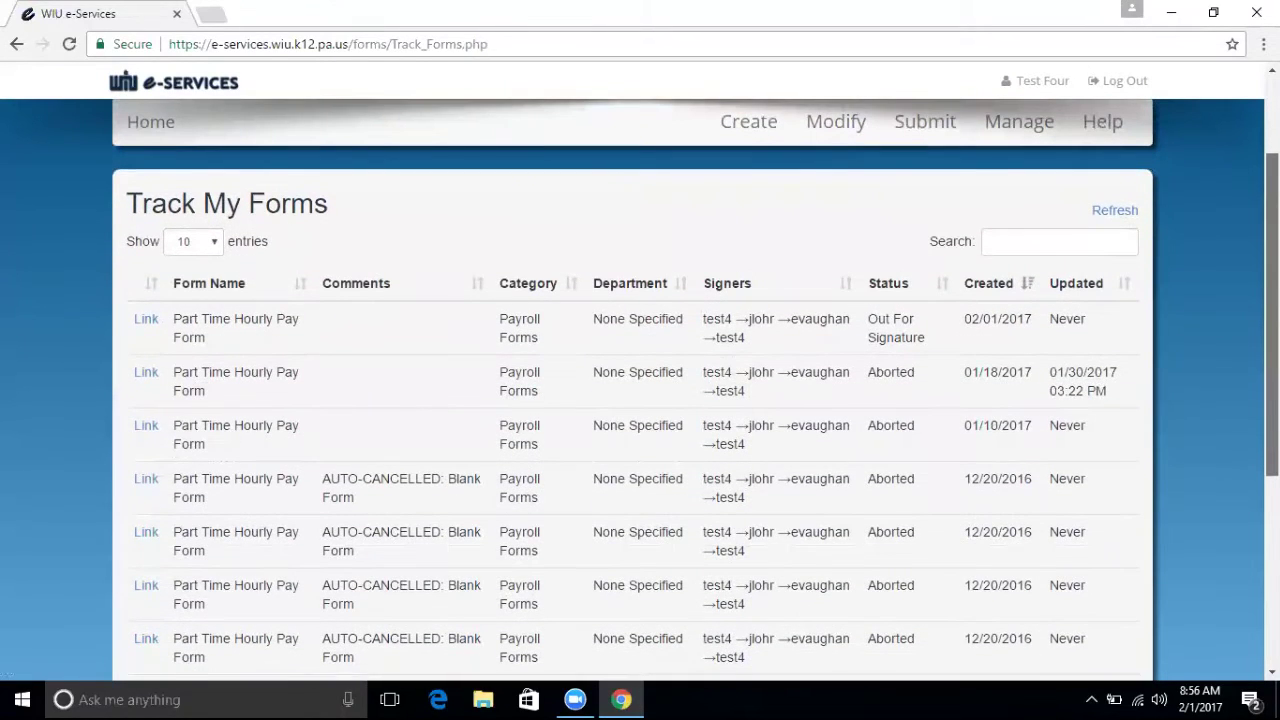
{"action": "scroll", "coordinate": [800, 371], "scroll_direction": "down", "scroll_amount": 1}
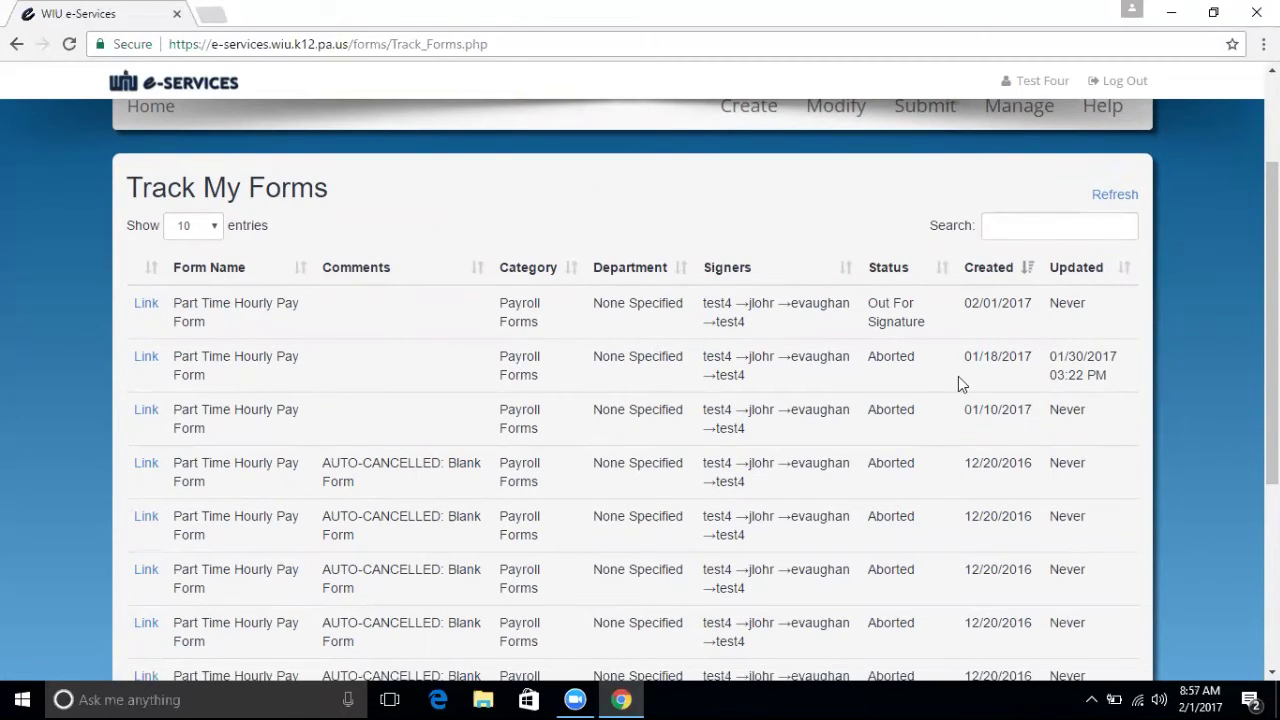
Check the signers' addresses and refresh to show the new Out For Signature pay form.
{"action": "mouse_move", "coordinate": [719, 304]}
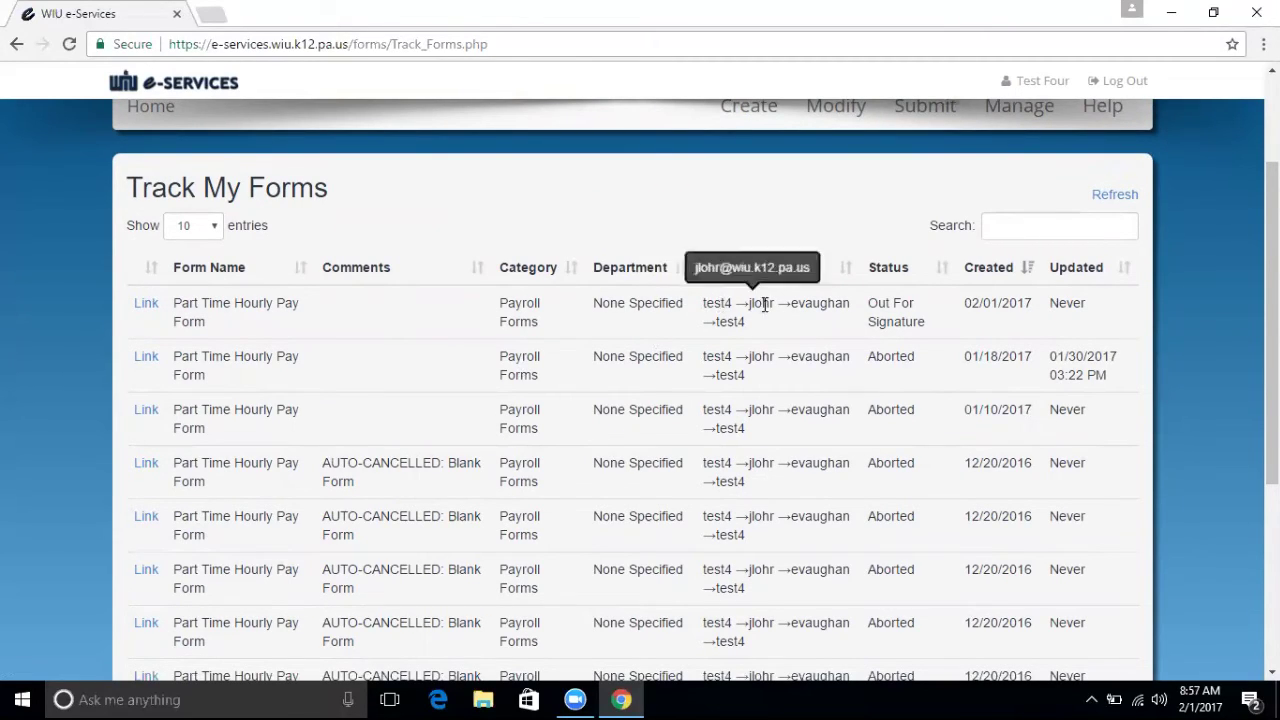
{"action": "mouse_move", "coordinate": [792, 303]}
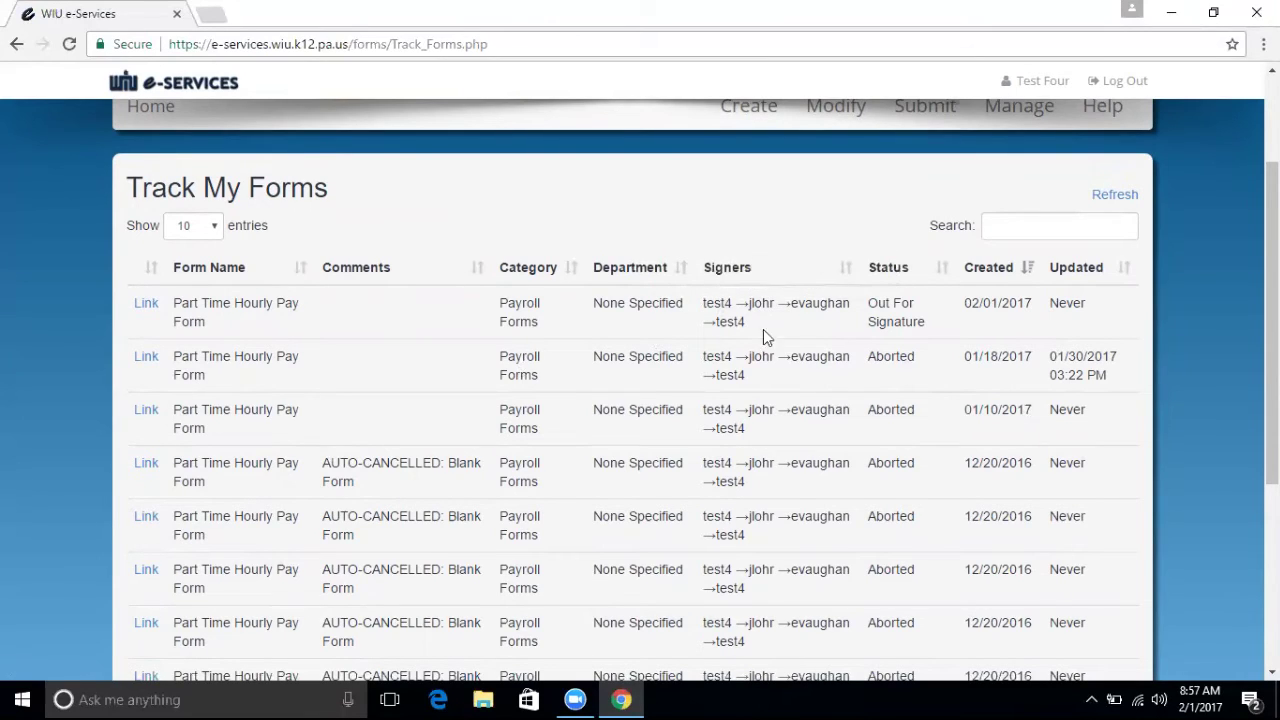
{"action": "left_click", "coordinate": [1116, 200]}
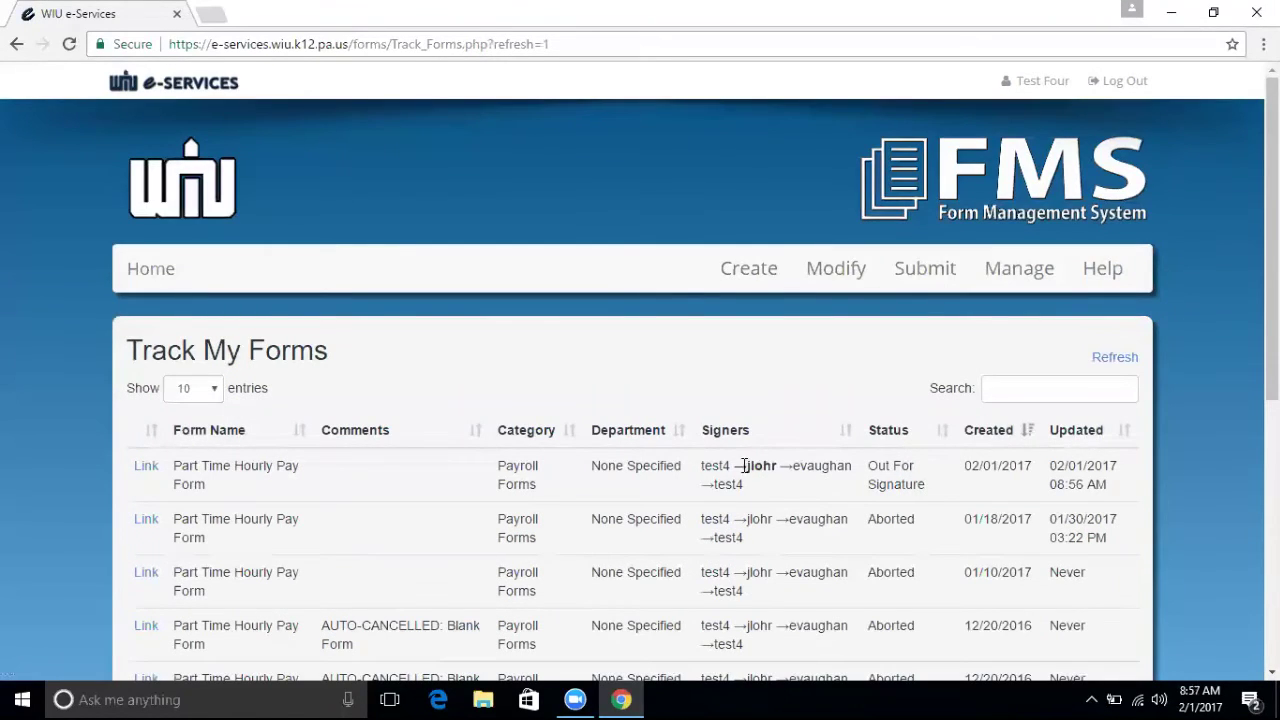
{"action": "mouse_move", "coordinate": [763, 471]}
{"action": "scroll", "coordinate": [1272, 240], "scroll_direction": "down", "scroll_amount": 3}
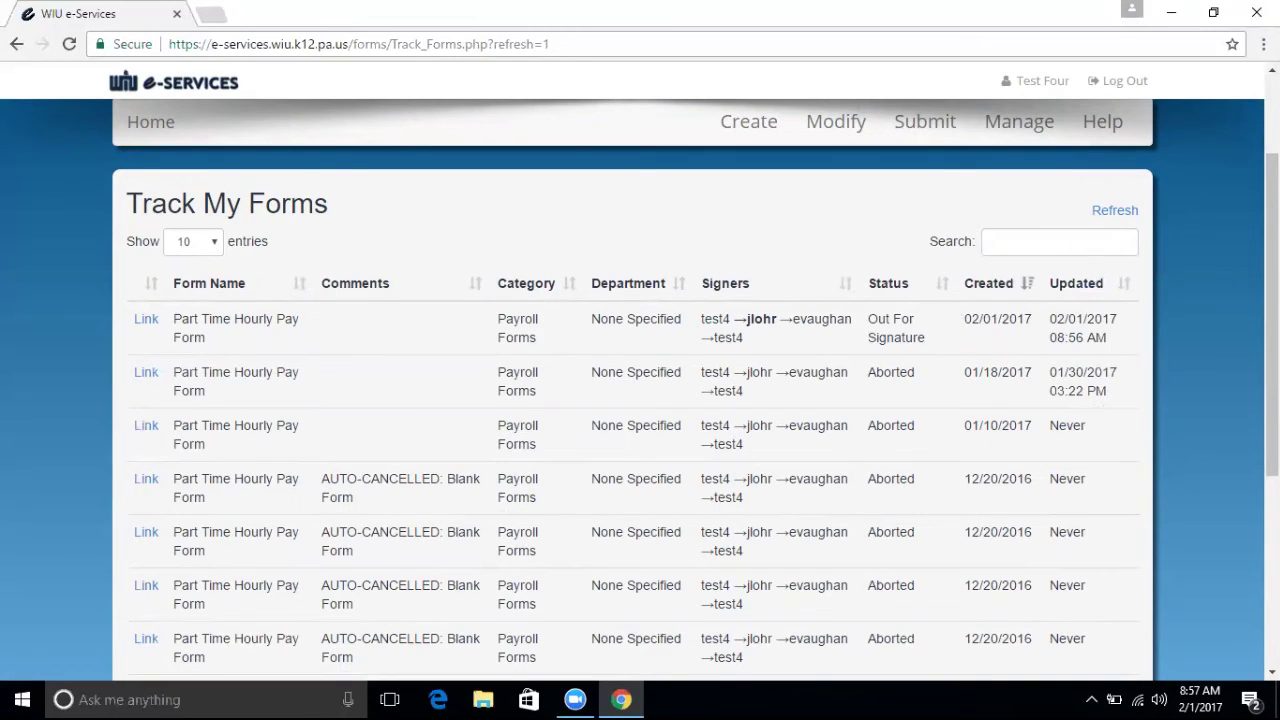
{"action": "scroll", "coordinate": [1203, 286], "scroll_direction": "up", "scroll_amount": 1}
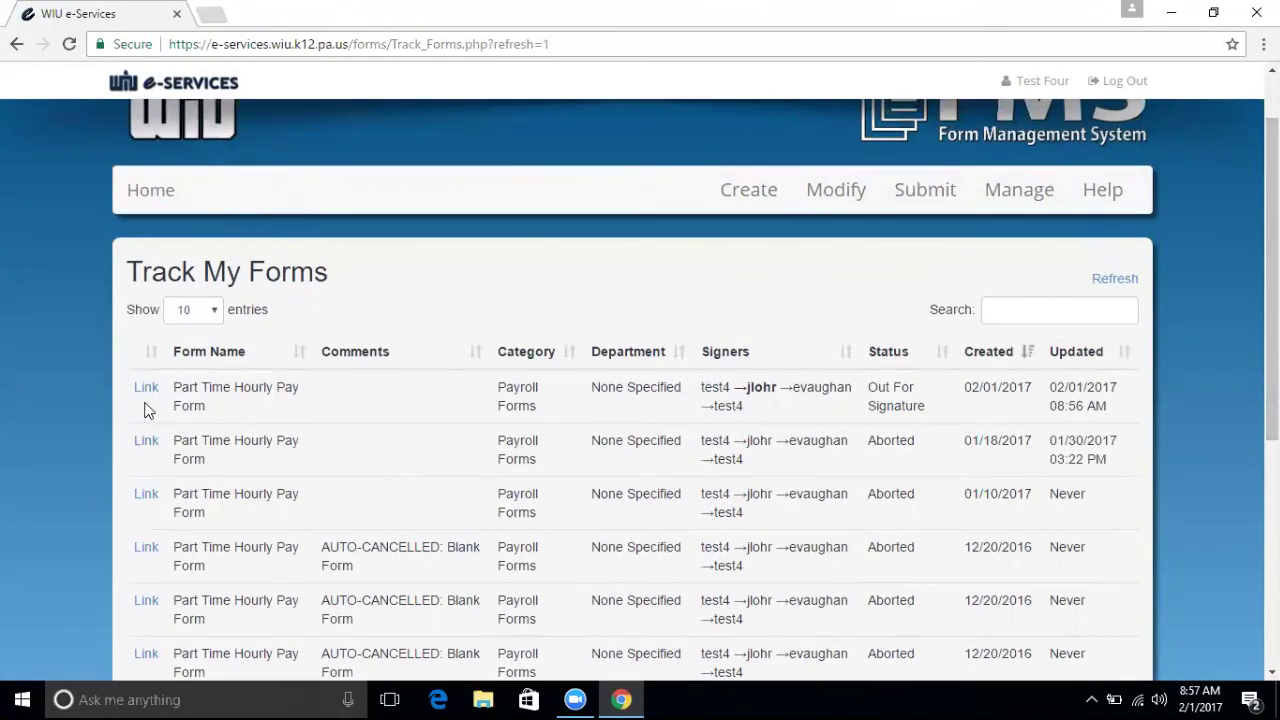
Open the newest pay form's PDF and review its 35 hours totalling $1,575.00.
{"action": "left_click", "coordinate": [146, 392]}
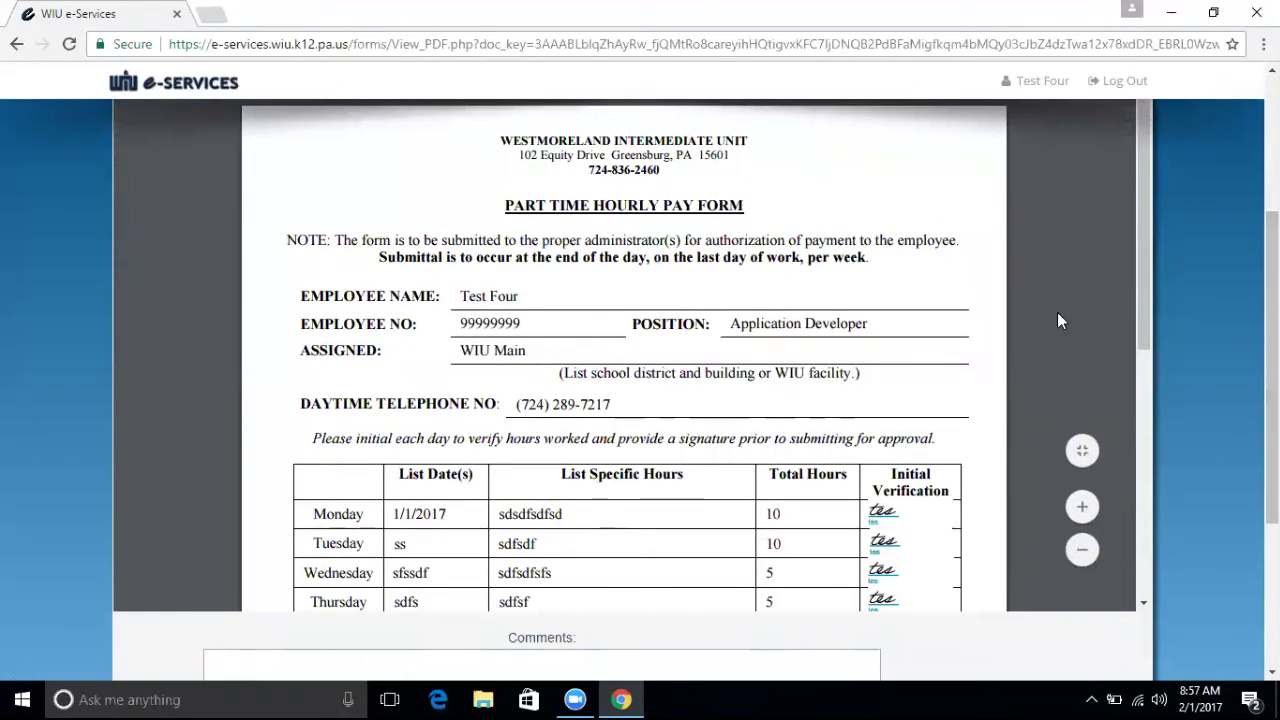
{"action": "left_click_drag", "start_coordinate": [1145, 267], "coordinate": [1175, 535]}
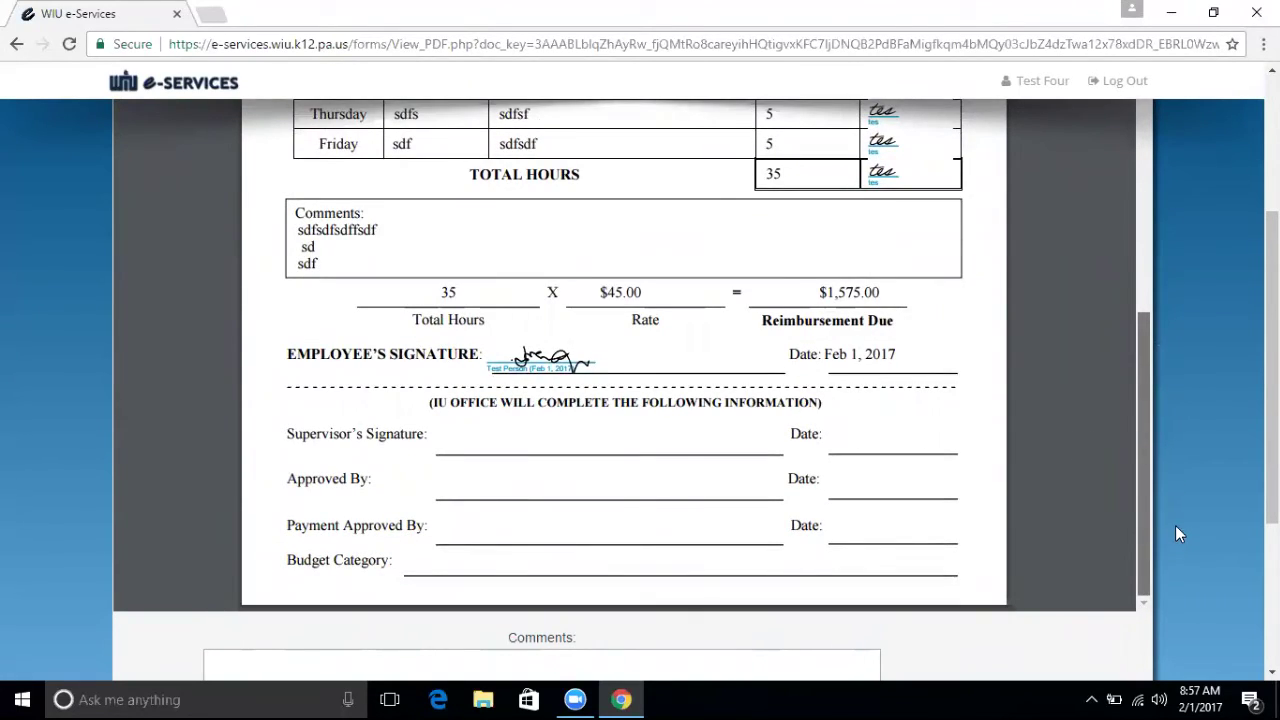
{"action": "left_click_drag", "start_coordinate": [1175, 541], "coordinate": [1177, 370]}
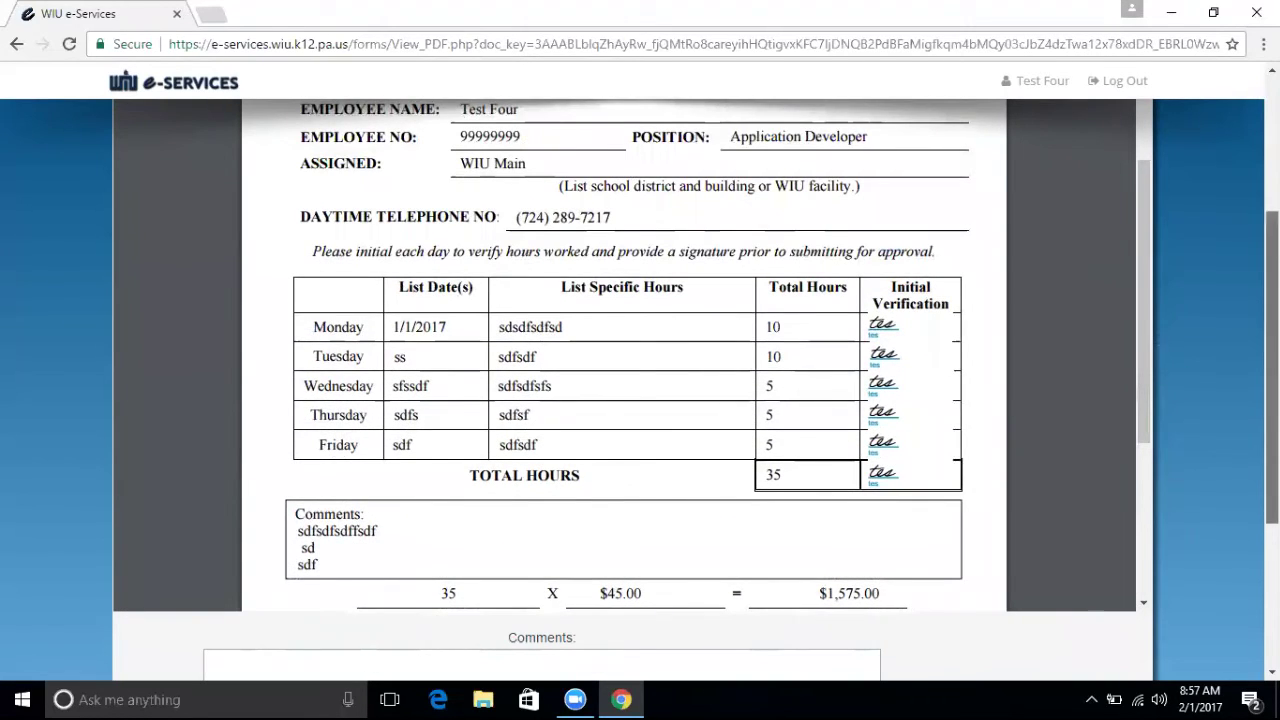
{"action": "scroll", "coordinate": [1177, 370], "scroll_direction": "down", "scroll_amount": 2}
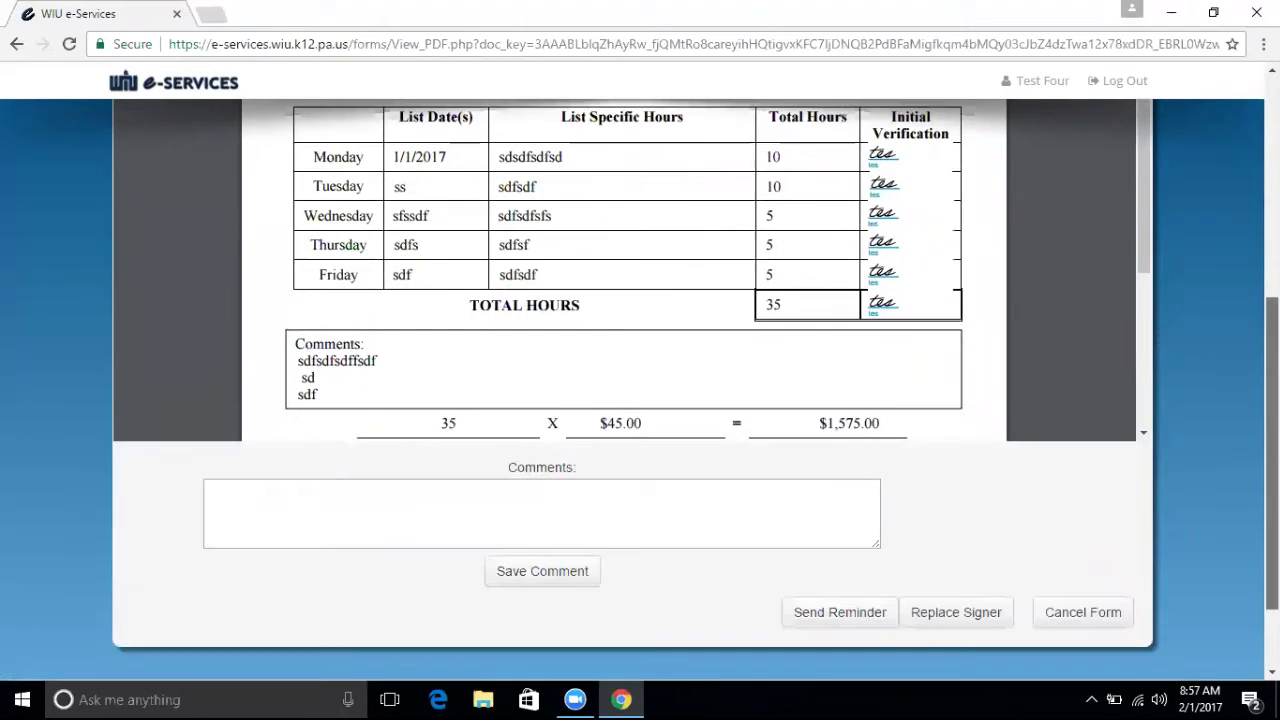
Send a reminder to the form's pending signer.
{"action": "left_click", "coordinate": [736, 501]}
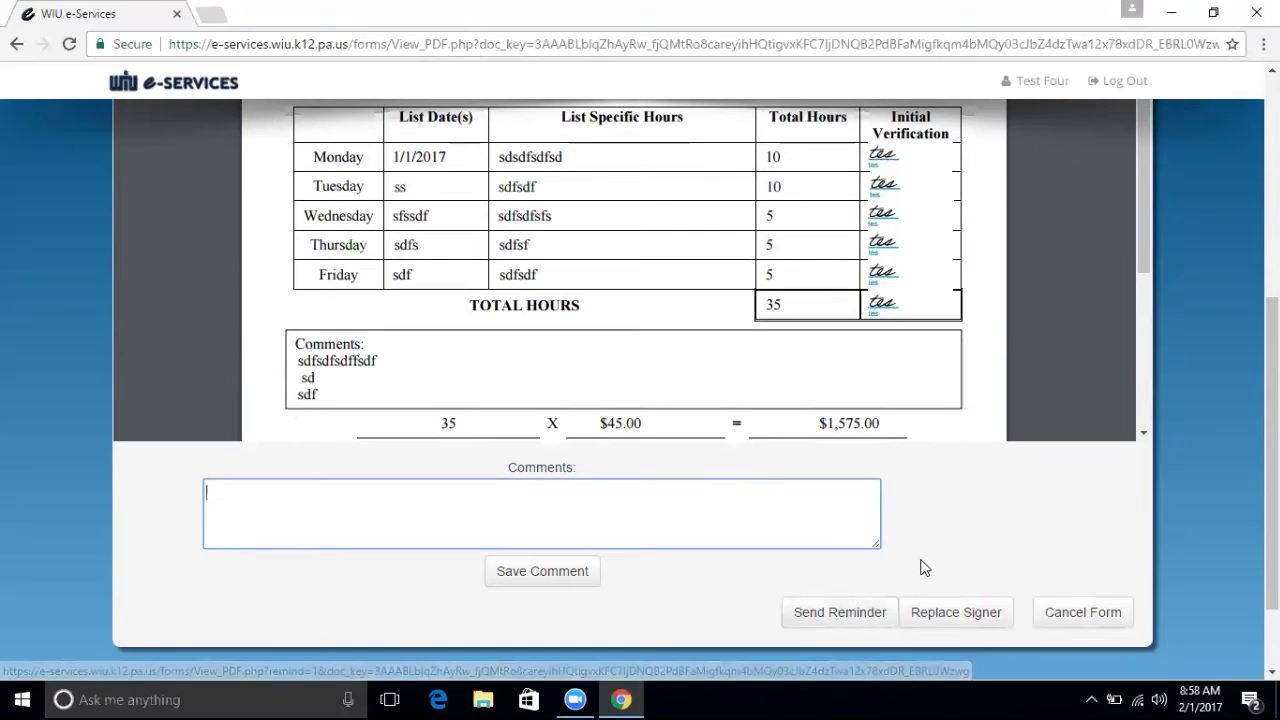
{"action": "left_click", "coordinate": [956, 612]}
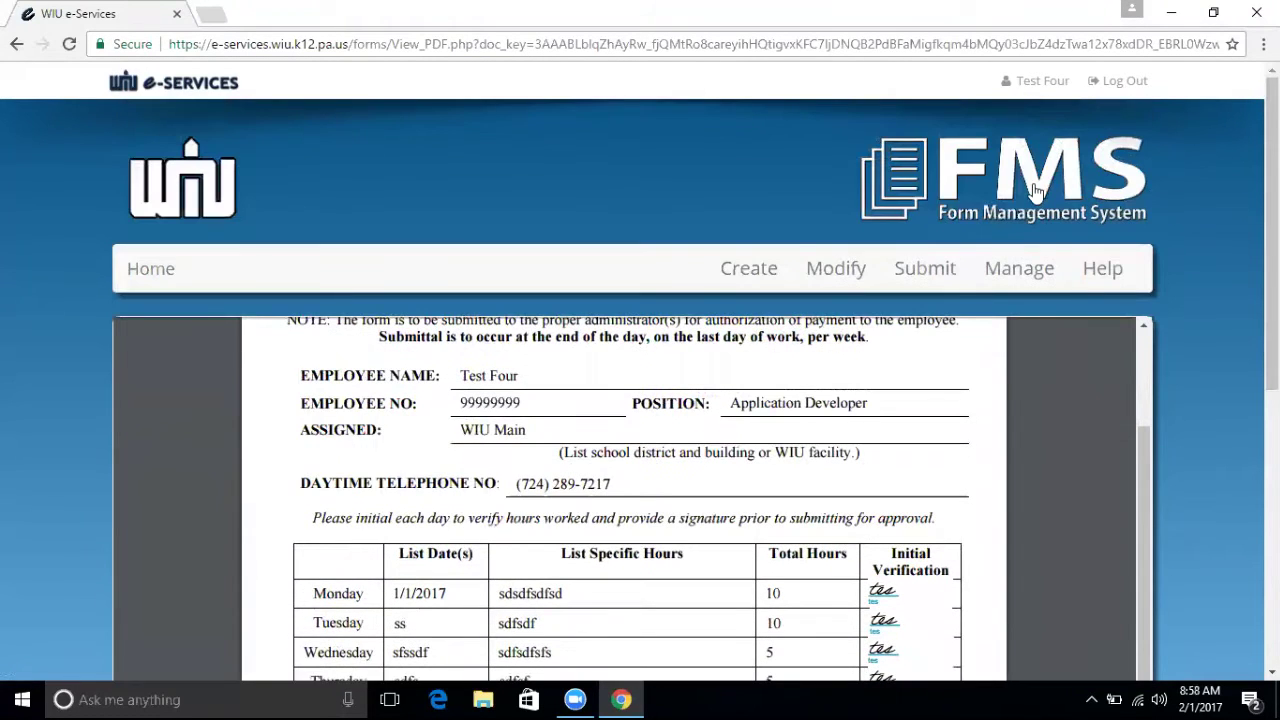
{"action": "left_click", "coordinate": [846, 270]}
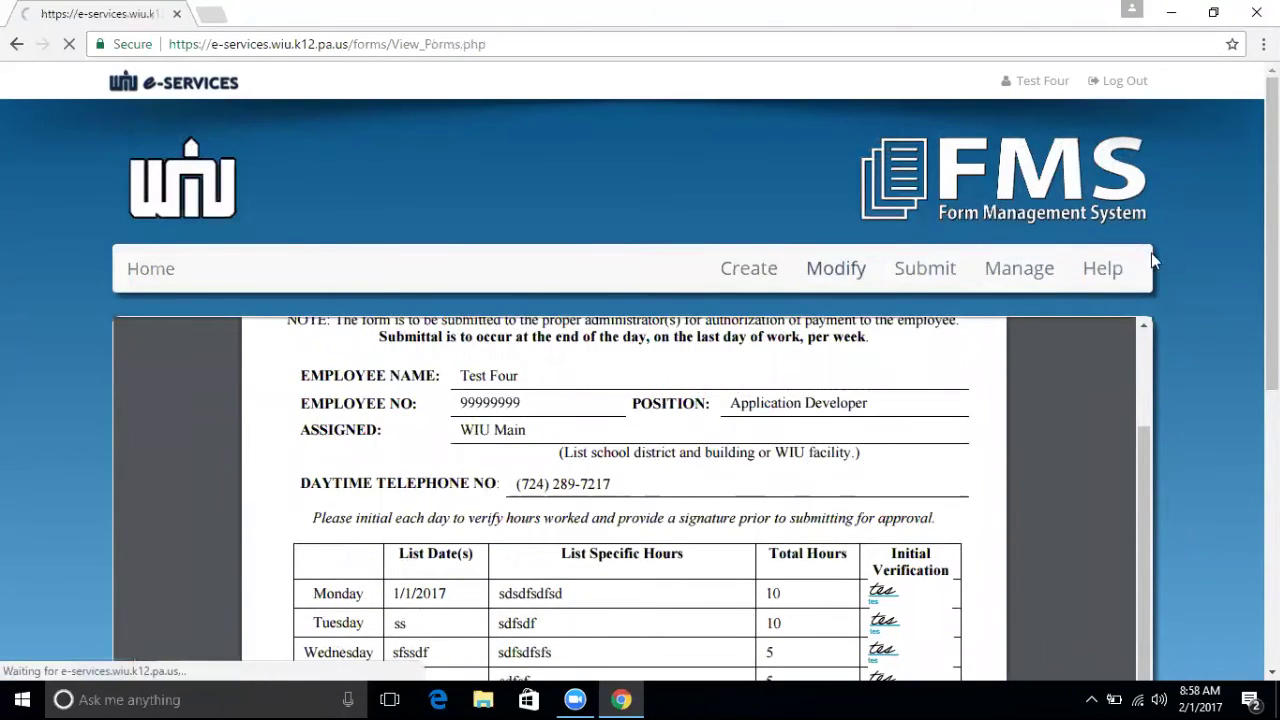
Set the Part Time Hourly Pay Form template's 'Send a reminder after' to 2 days.
{"action": "scroll", "coordinate": [806, 200], "scroll_direction": "down", "scroll_amount": 2}
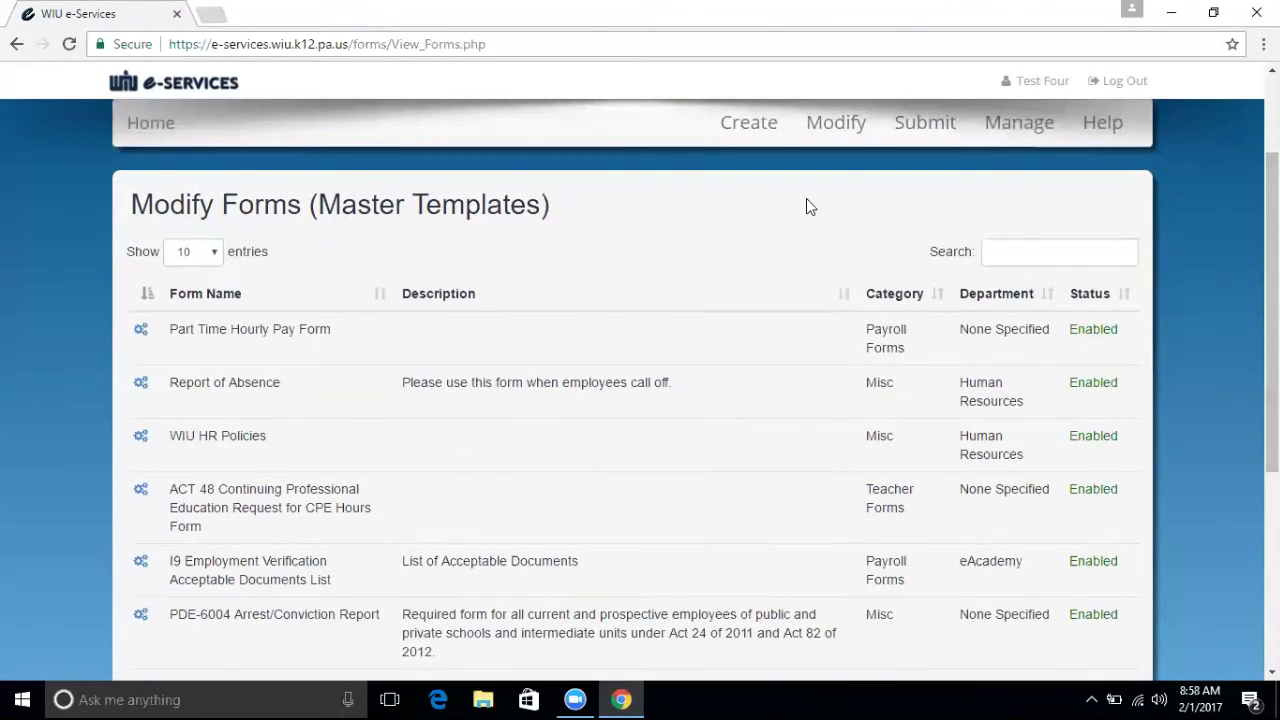
{"action": "left_click", "coordinate": [138, 334]}
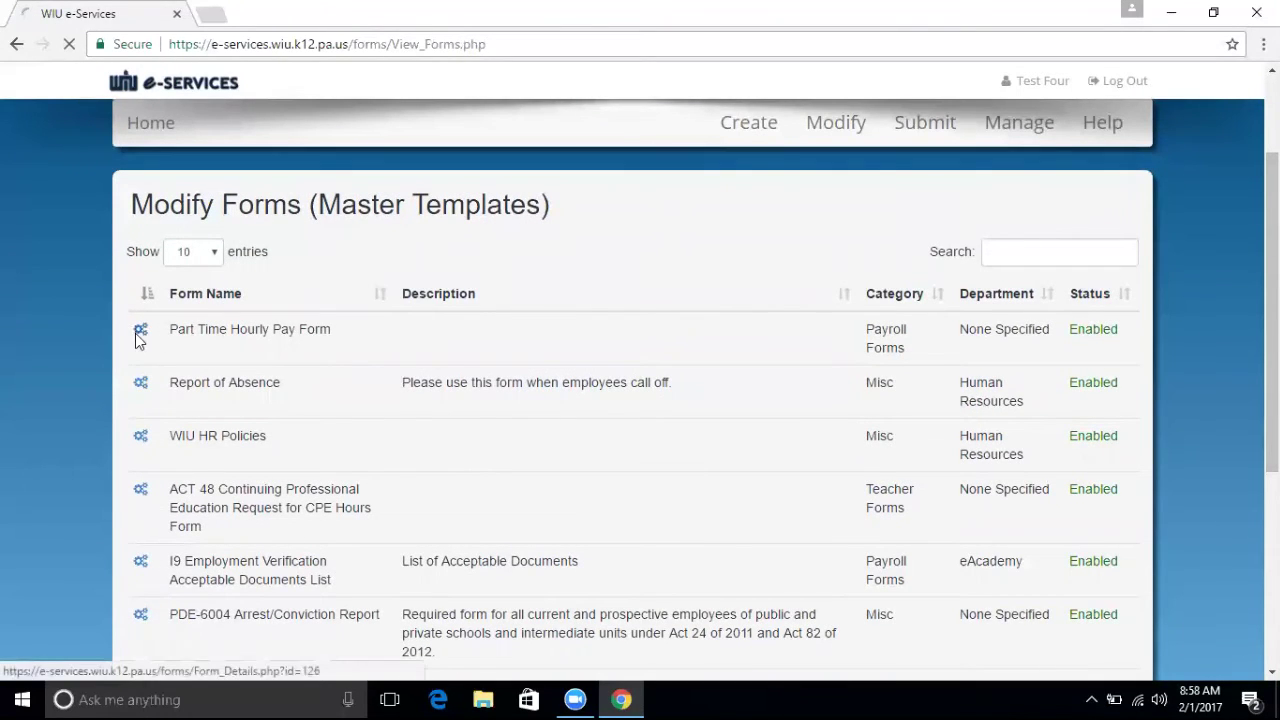
{"action": "scroll", "coordinate": [626, 362], "scroll_direction": "down", "scroll_amount": 2}
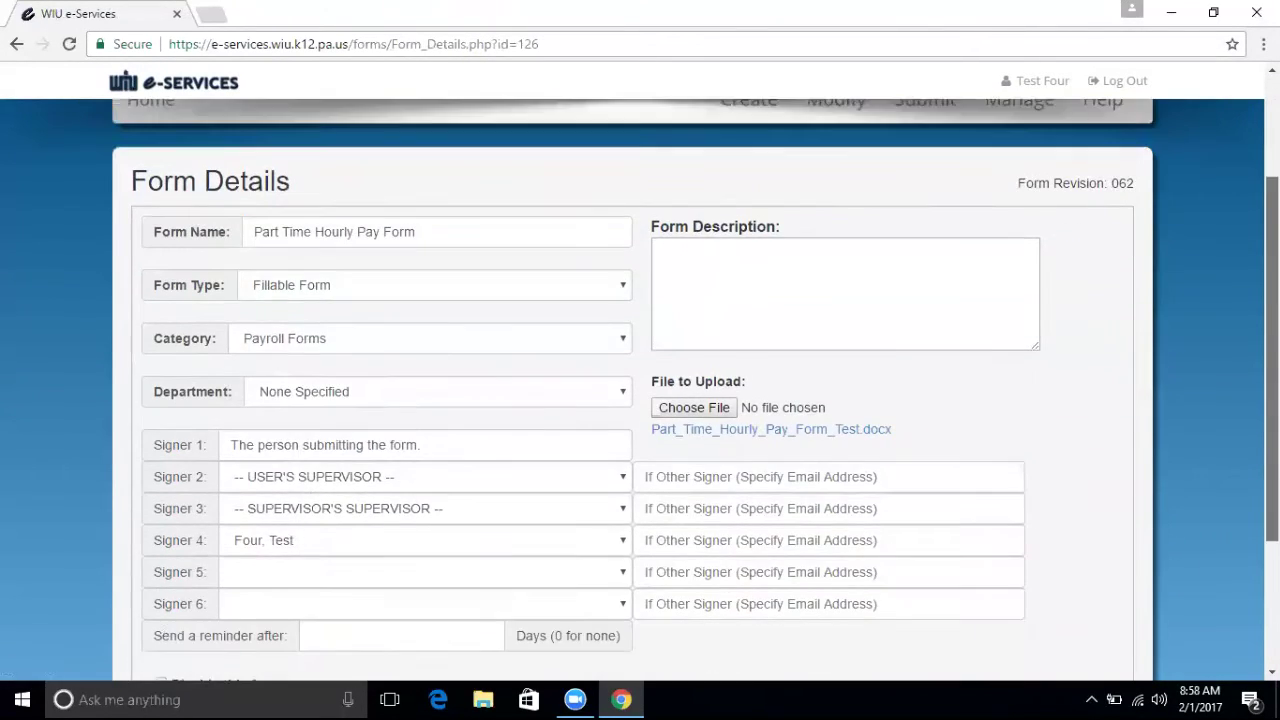
{"action": "scroll", "coordinate": [898, 412], "scroll_direction": "down", "scroll_amount": 2}
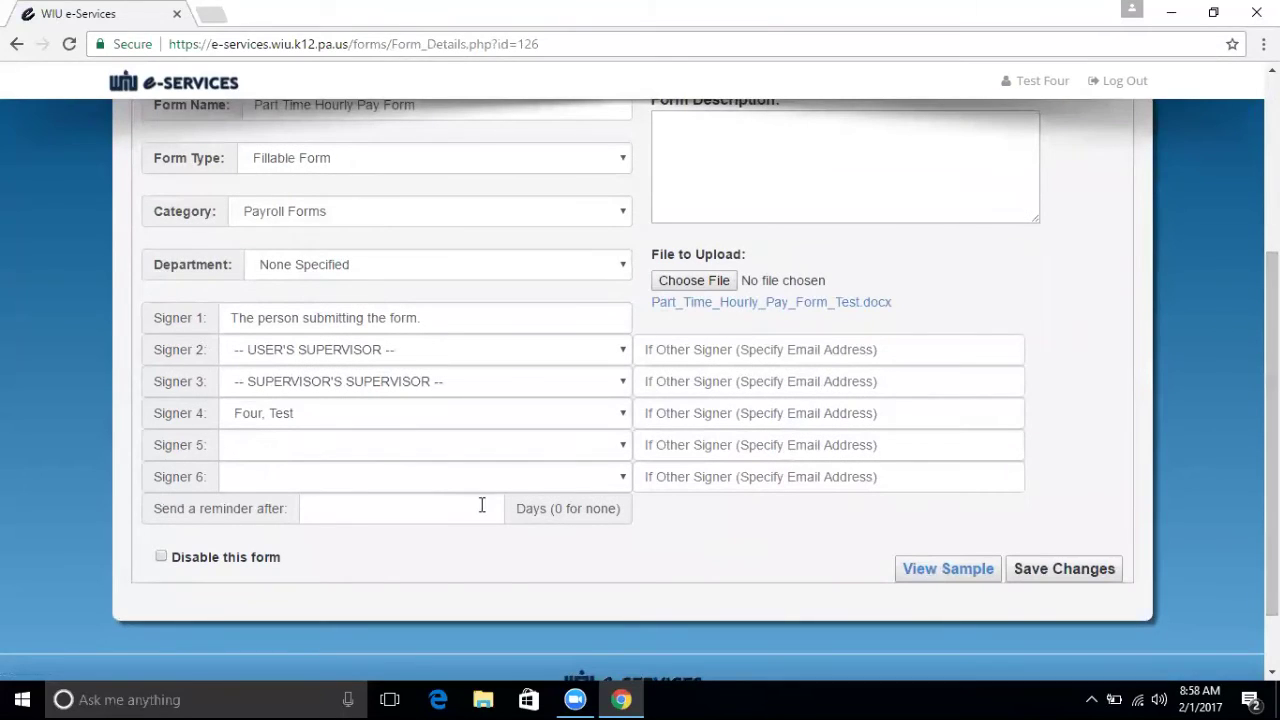
{"action": "left_click", "coordinate": [446, 510]}
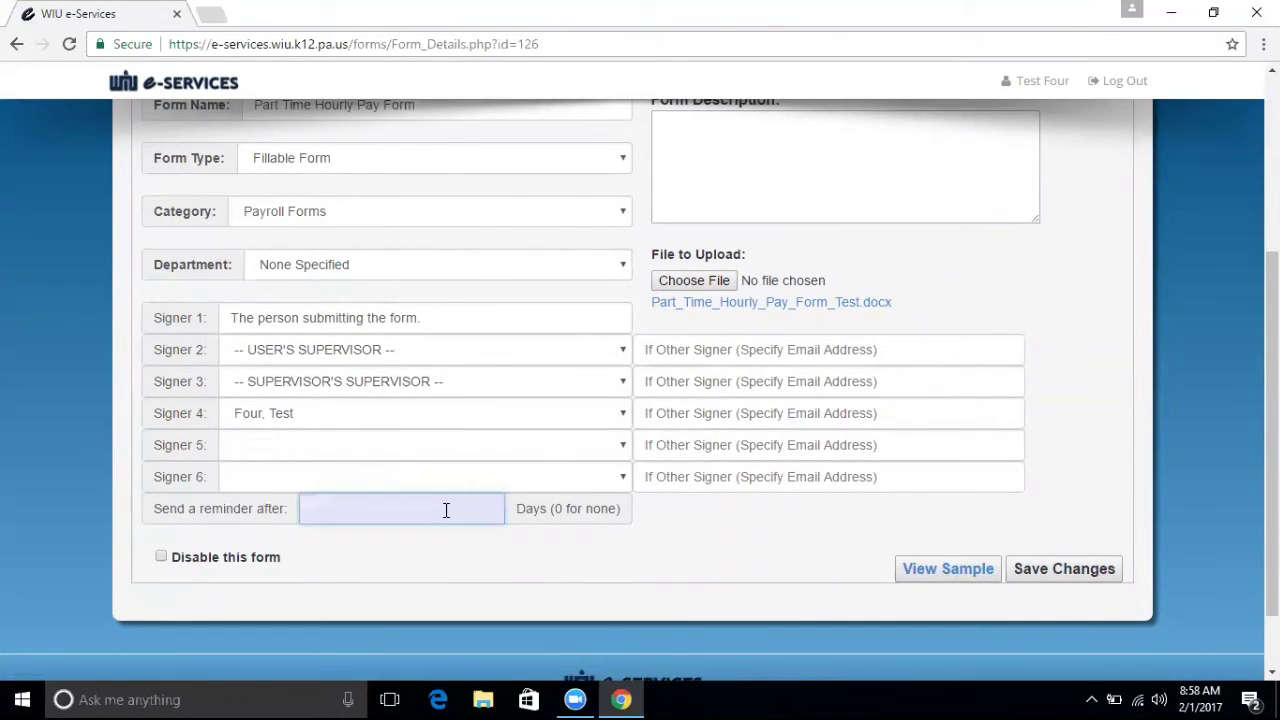
{"action": "left_click", "coordinate": [651, 540]}
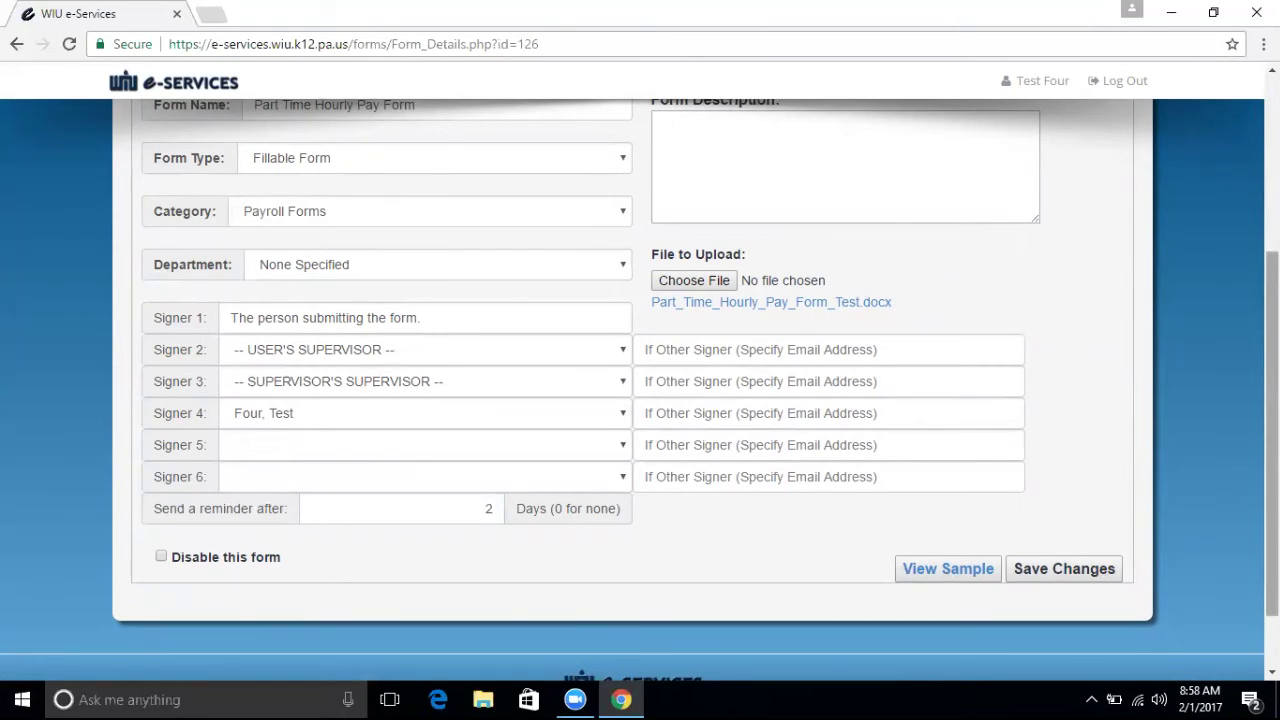
{"action": "scroll", "coordinate": [1272, 430], "scroll_direction": "up", "scroll_amount": 1}
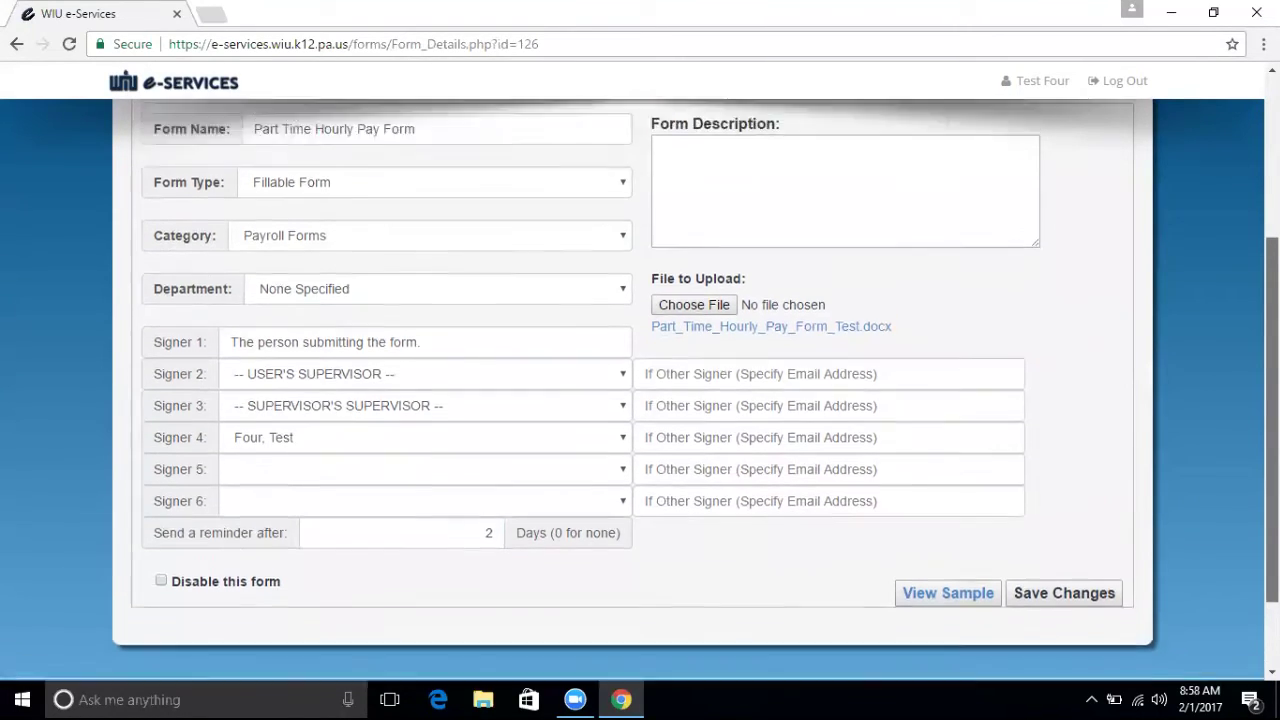
{"action": "scroll", "coordinate": [1272, 430], "scroll_direction": "down", "scroll_amount": 1}
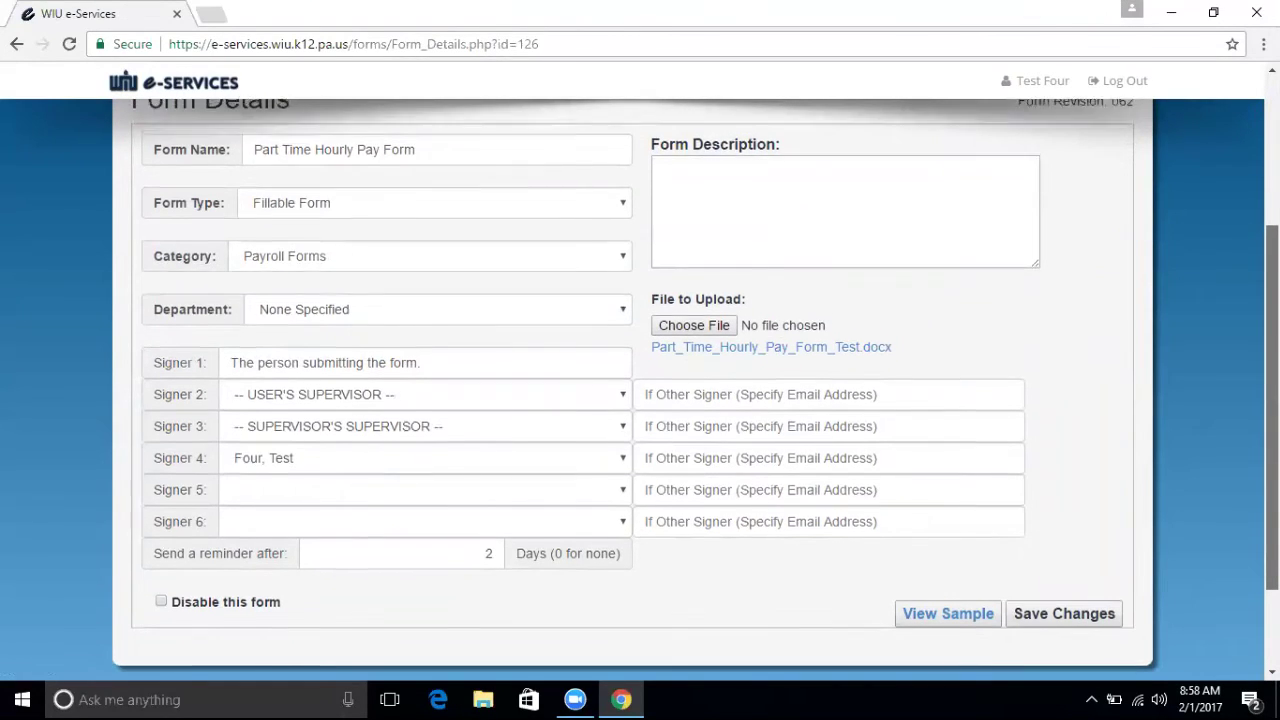
{"action": "scroll", "coordinate": [1036, 331], "scroll_direction": "up", "scroll_amount": 2}
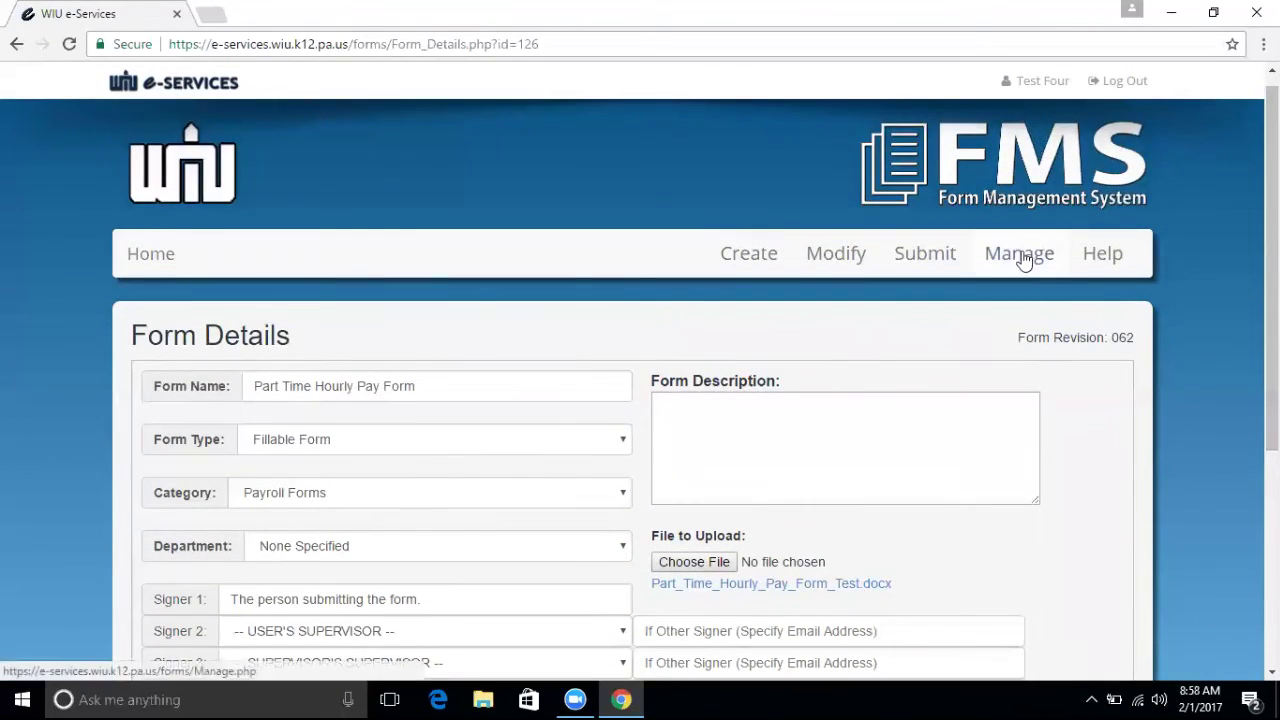
{"action": "left_click", "coordinate": [1022, 256]}
Open View All Generated Forms and search by the test user's username to filter it.
{"action": "scroll", "coordinate": [640, 400], "scroll_direction": "down", "scroll_amount": 3}
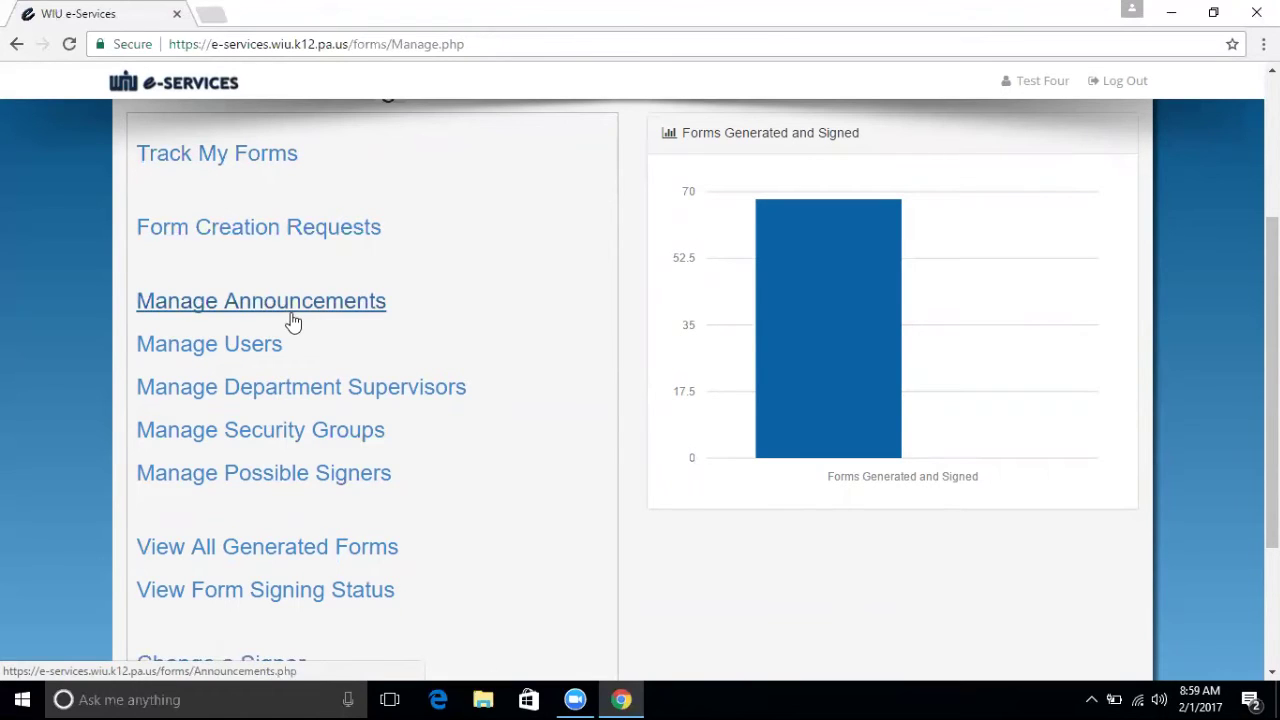
{"action": "left_click", "coordinate": [274, 553]}
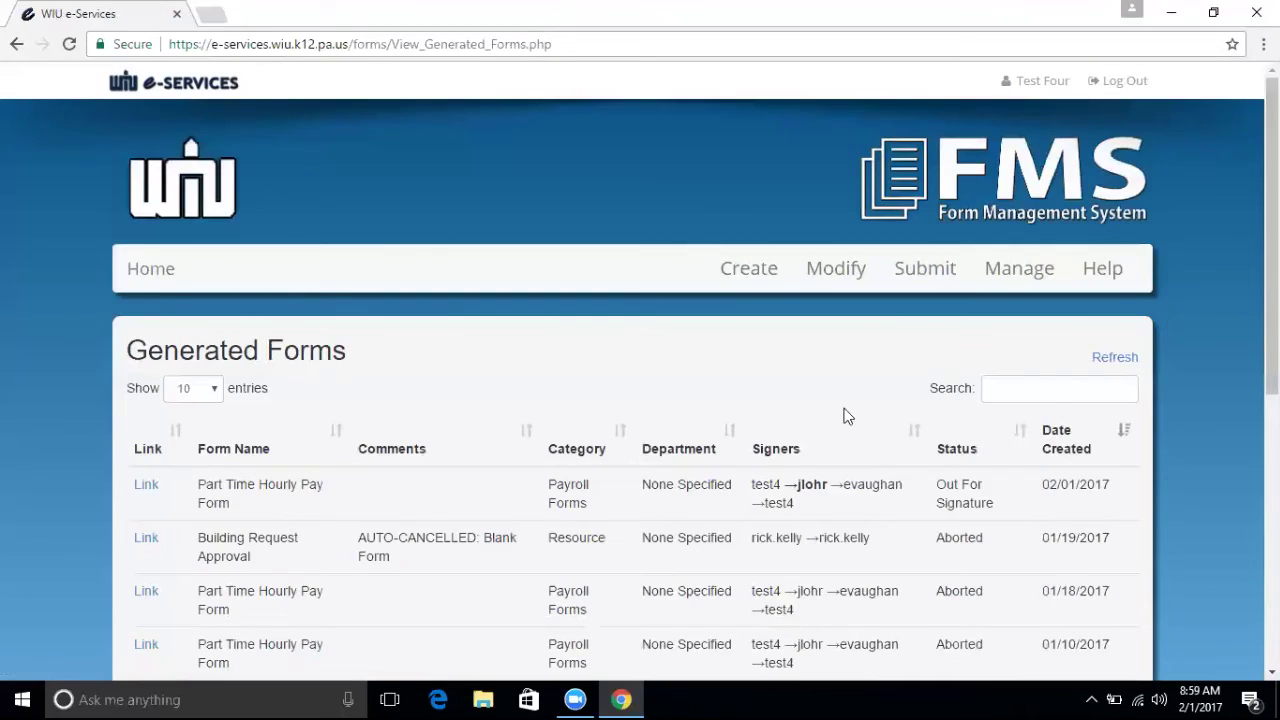
{"action": "left_click_drag", "start_coordinate": [1272, 235], "coordinate": [1272, 375]}
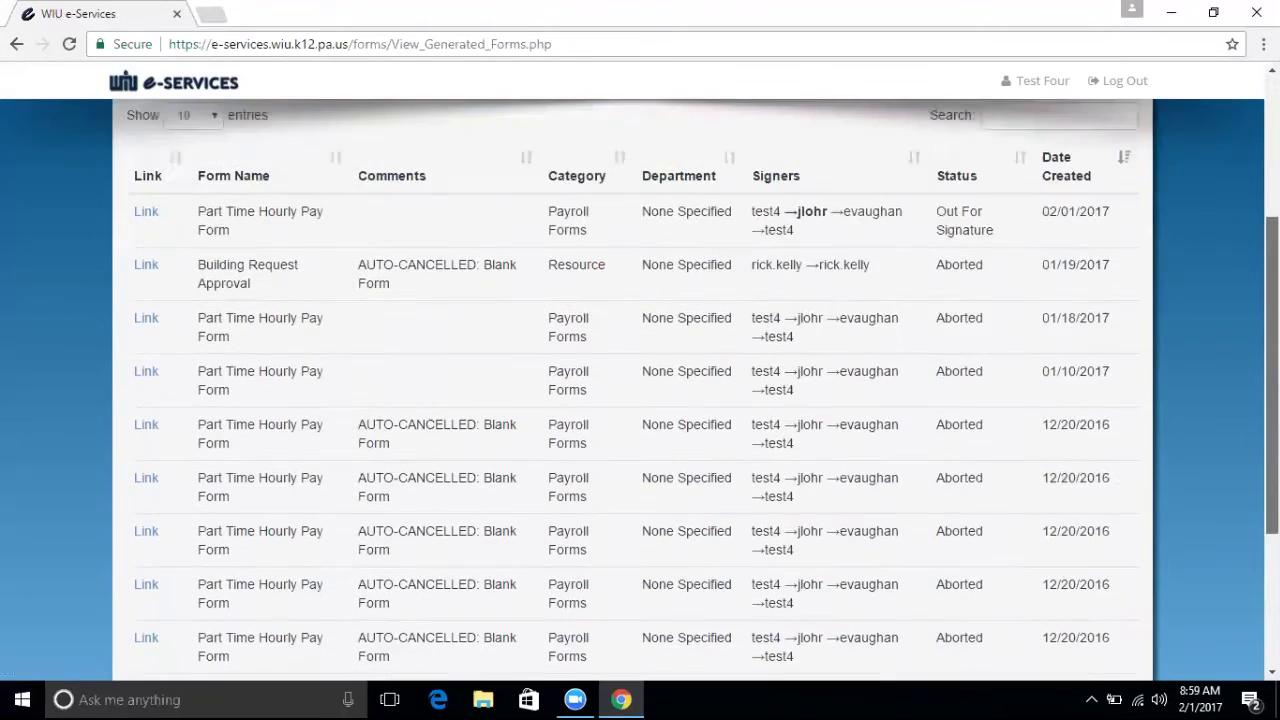
{"action": "scroll", "coordinate": [640, 400], "scroll_direction": "down", "scroll_amount": 2}
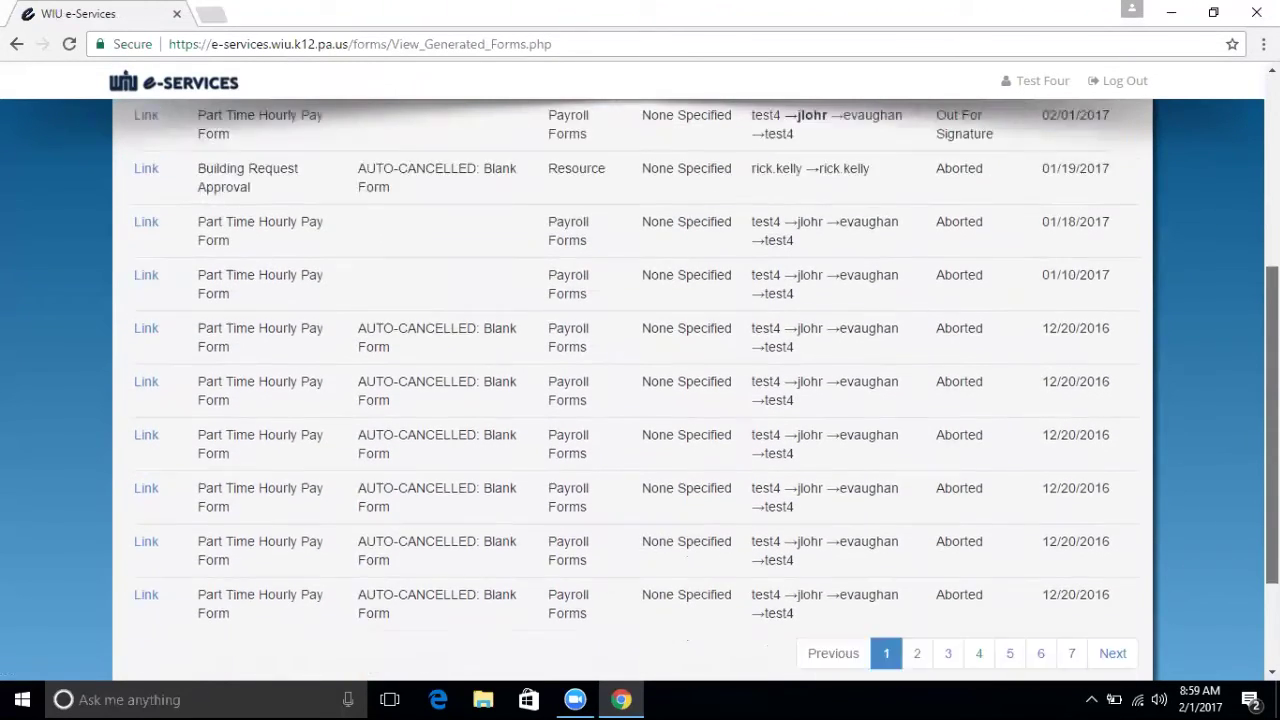
{"action": "scroll", "coordinate": [640, 400], "scroll_direction": "down", "scroll_amount": 2}
{"action": "scroll", "coordinate": [640, 400], "scroll_direction": "up", "scroll_amount": 1}
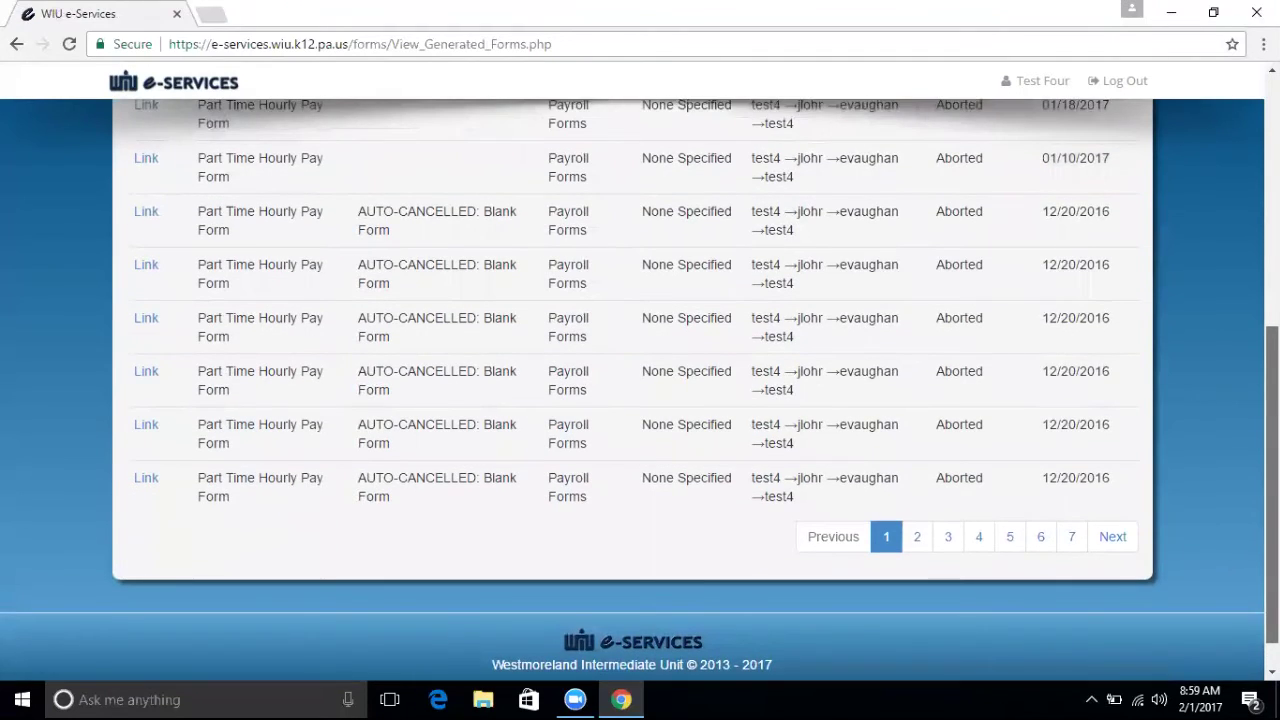
{"action": "scroll", "coordinate": [640, 390], "scroll_direction": "up", "scroll_amount": 1}
{"action": "scroll", "coordinate": [640, 390], "scroll_direction": "up", "scroll_amount": 1}
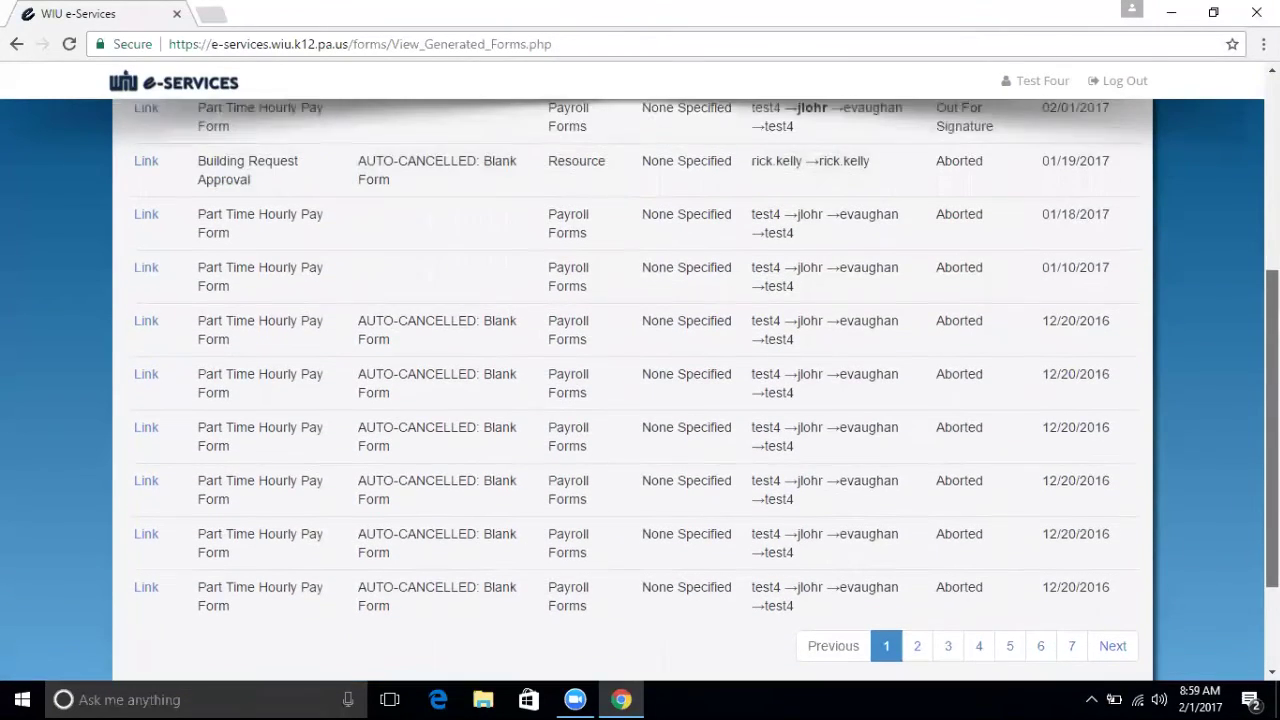
{"action": "scroll", "coordinate": [640, 390], "scroll_direction": "up", "scroll_amount": 2}
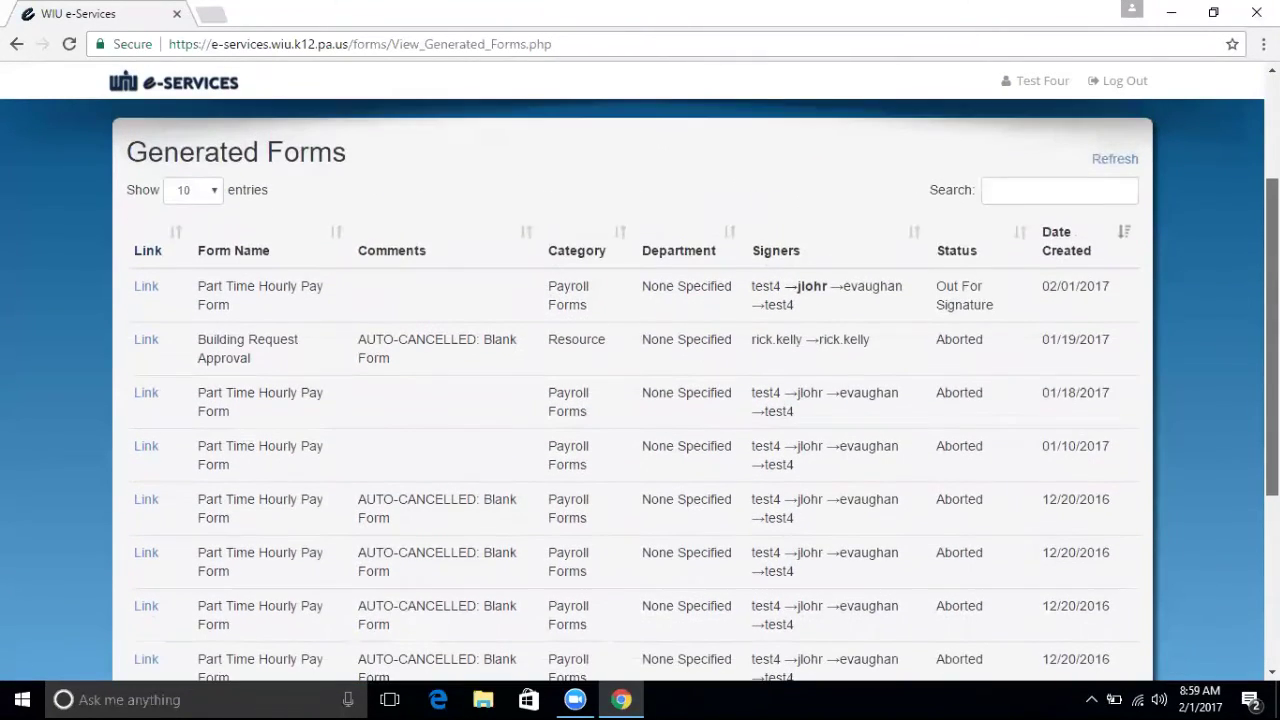
{"action": "left_click", "coordinate": [1083, 199]}
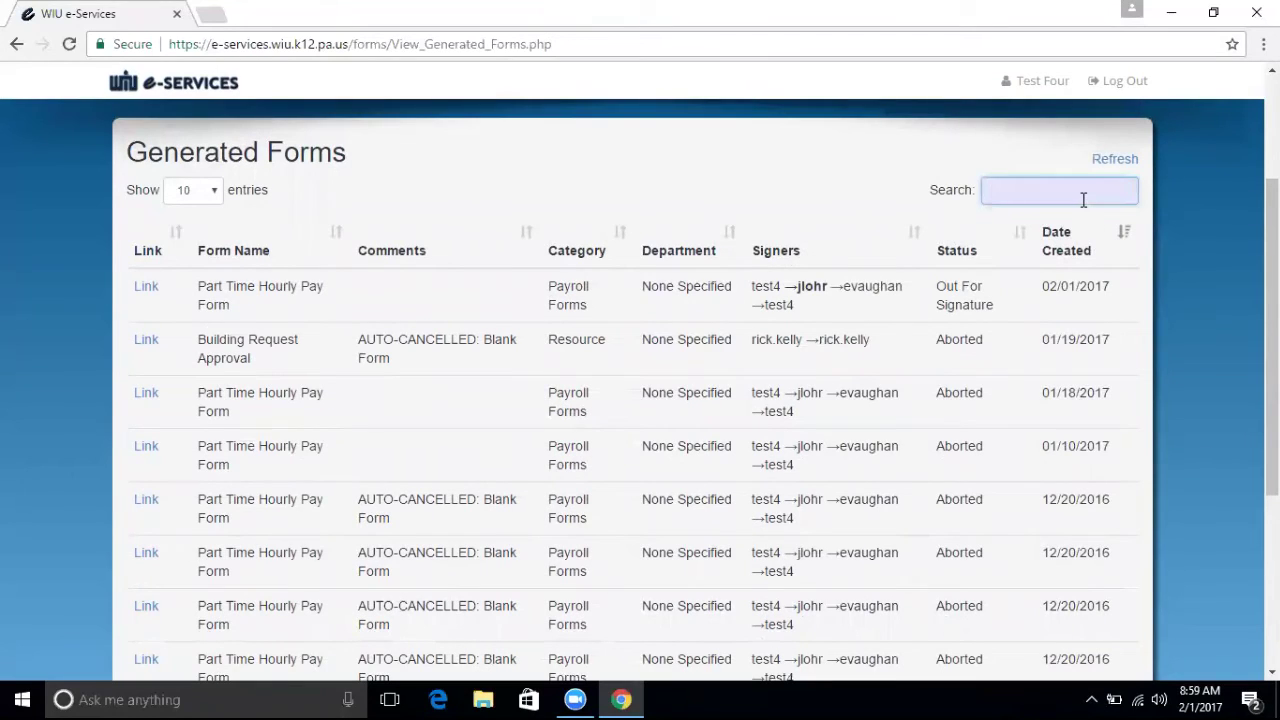
{"action": "type", "text": "test1"}
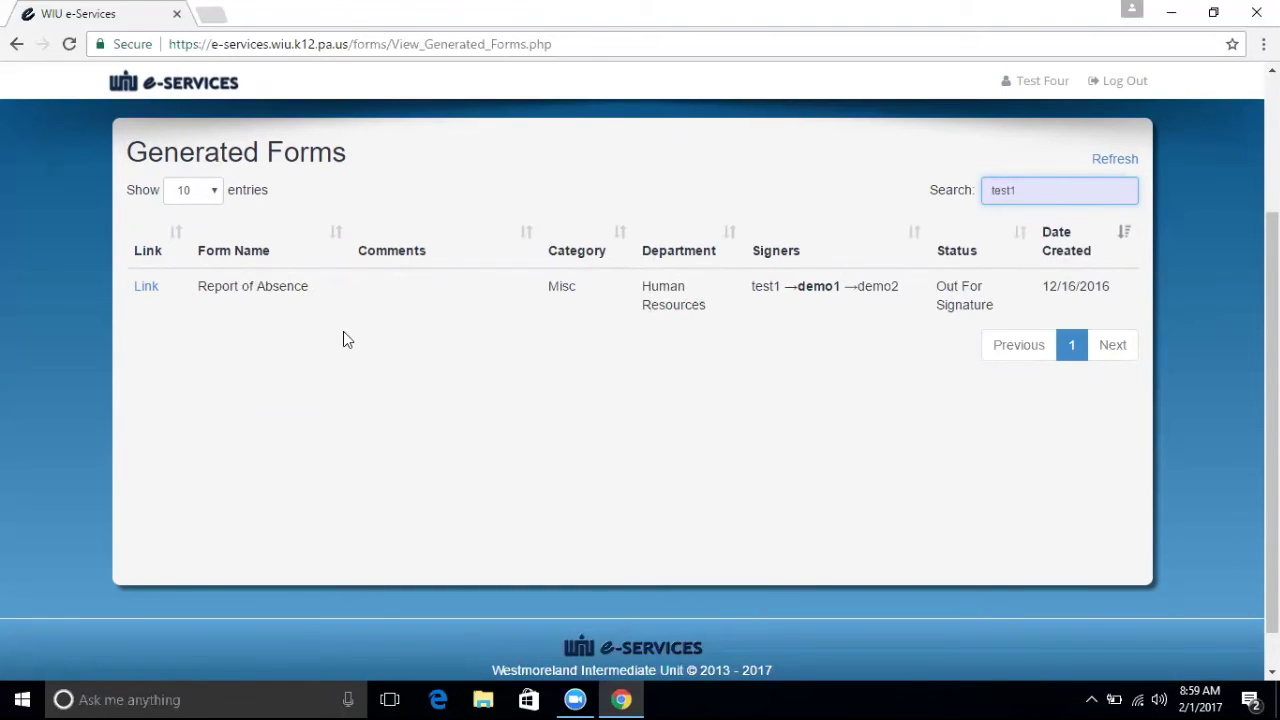
Return to the Administrative Management page.
{"action": "scroll", "coordinate": [1051, 184], "scroll_direction": "up", "scroll_amount": 2}
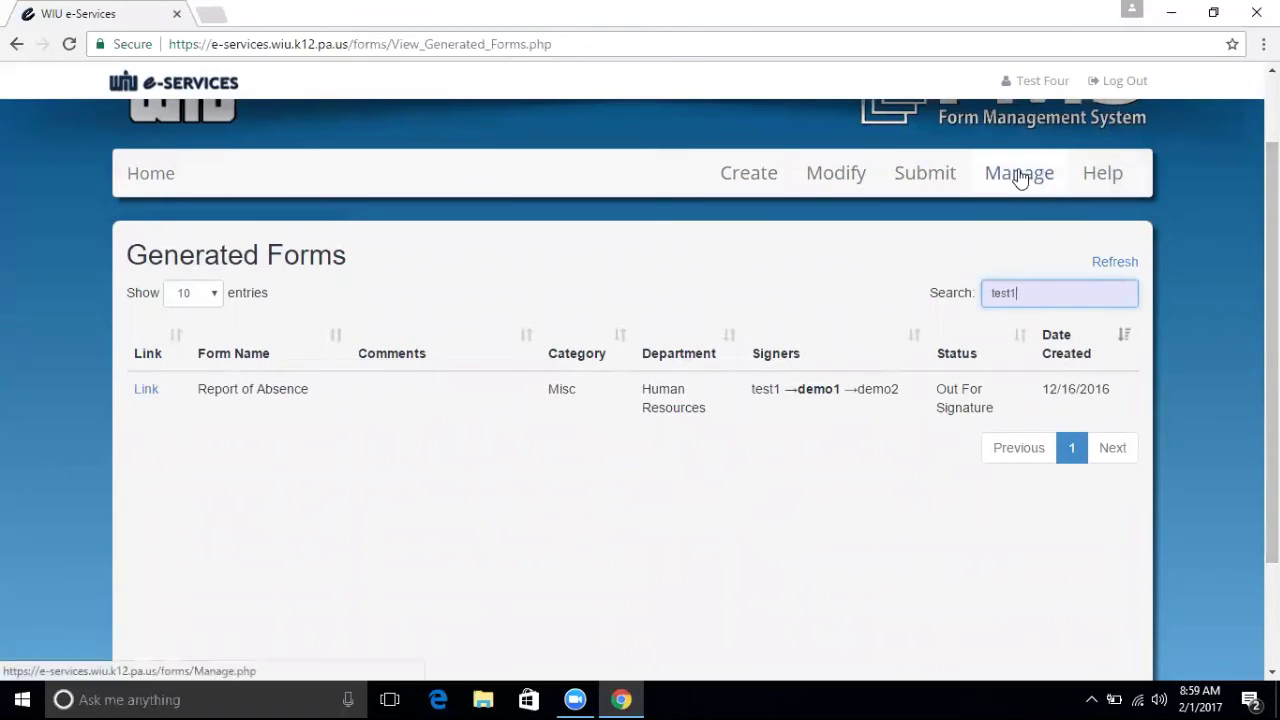
{"action": "left_click", "coordinate": [1020, 175]}
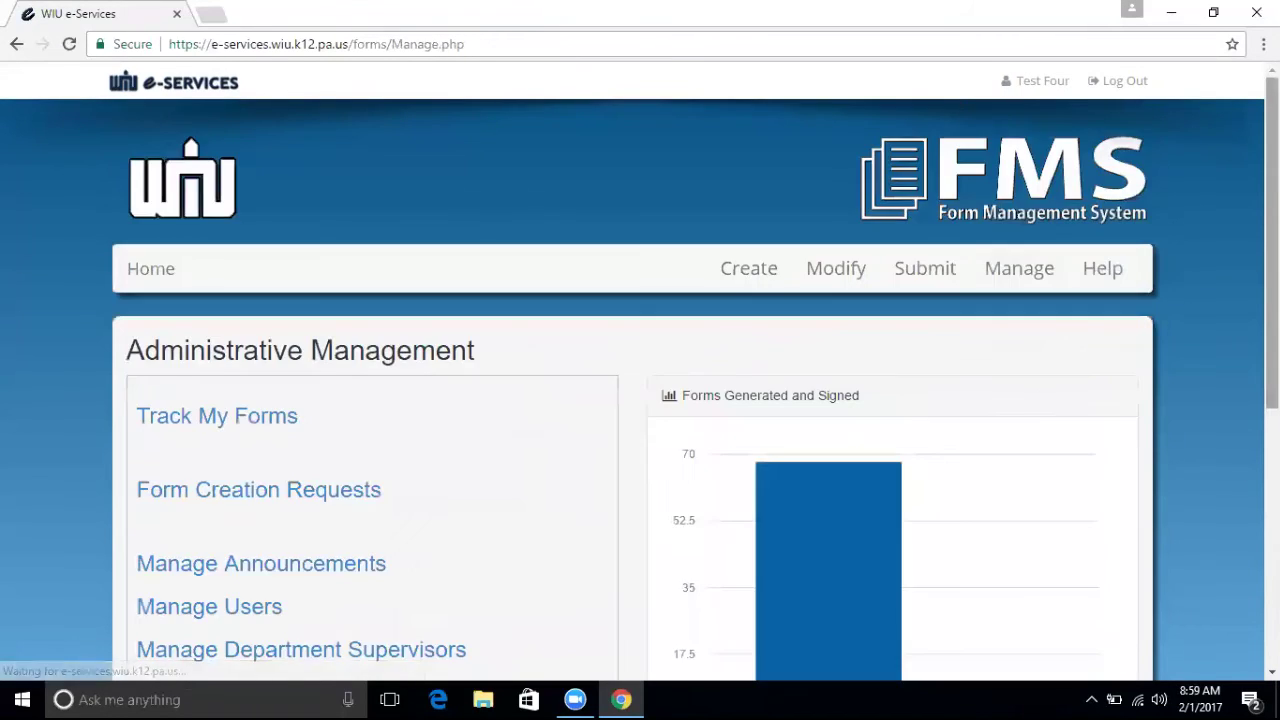
{"action": "scroll", "coordinate": [868, 453], "scroll_direction": "down", "scroll_amount": 3}
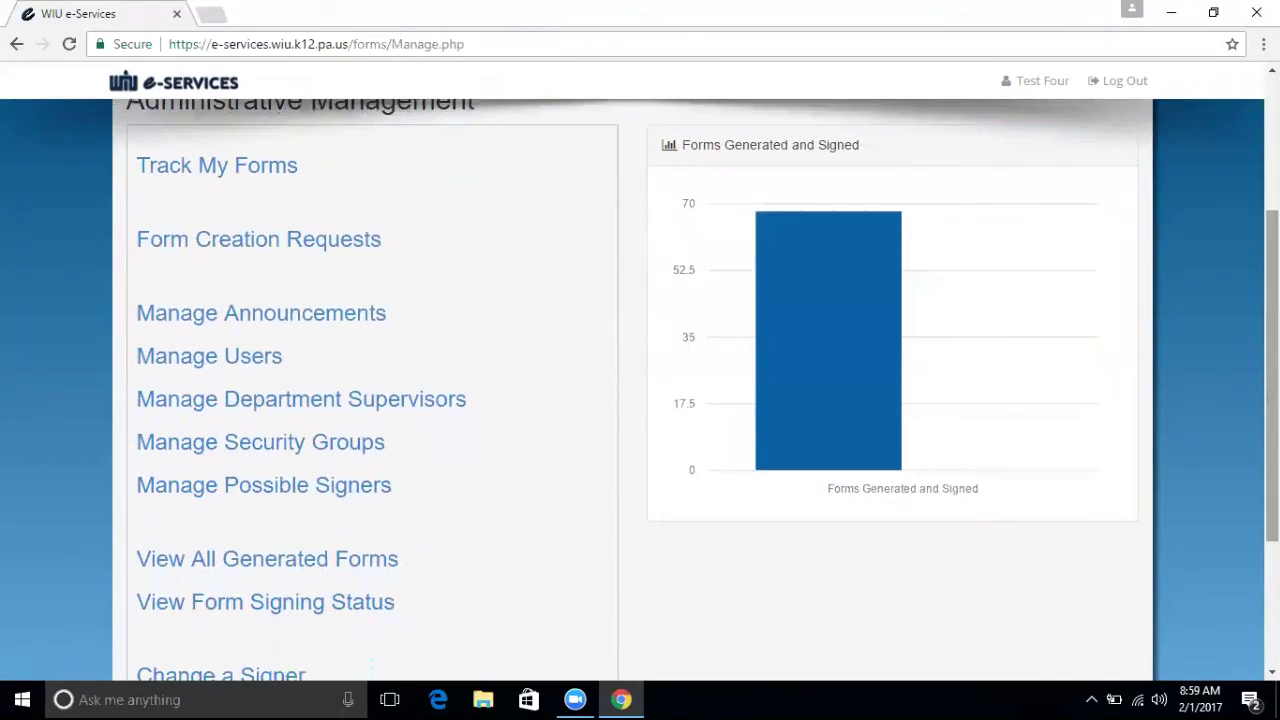
{"action": "mouse_move", "coordinate": [868, 453]}
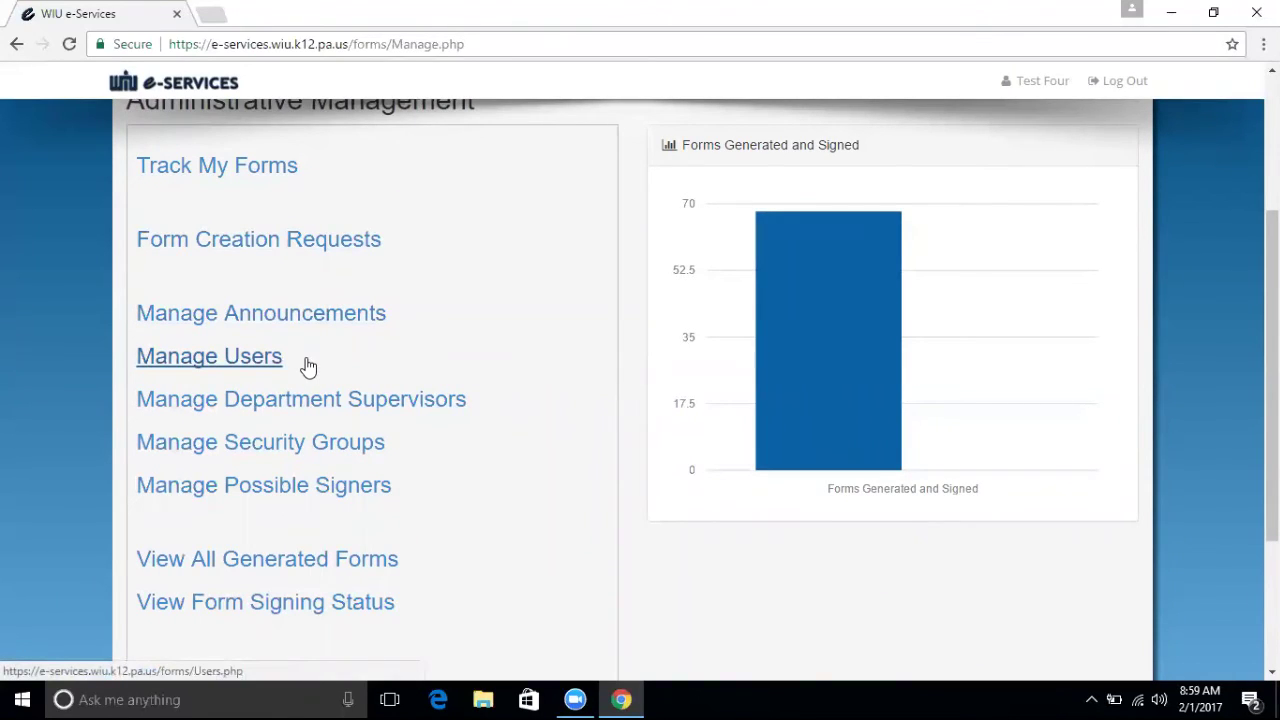
Look at Manage Users, come back, and read the chart: 68 generated, 0 complete.
{"action": "left_click", "coordinate": [239, 357]}
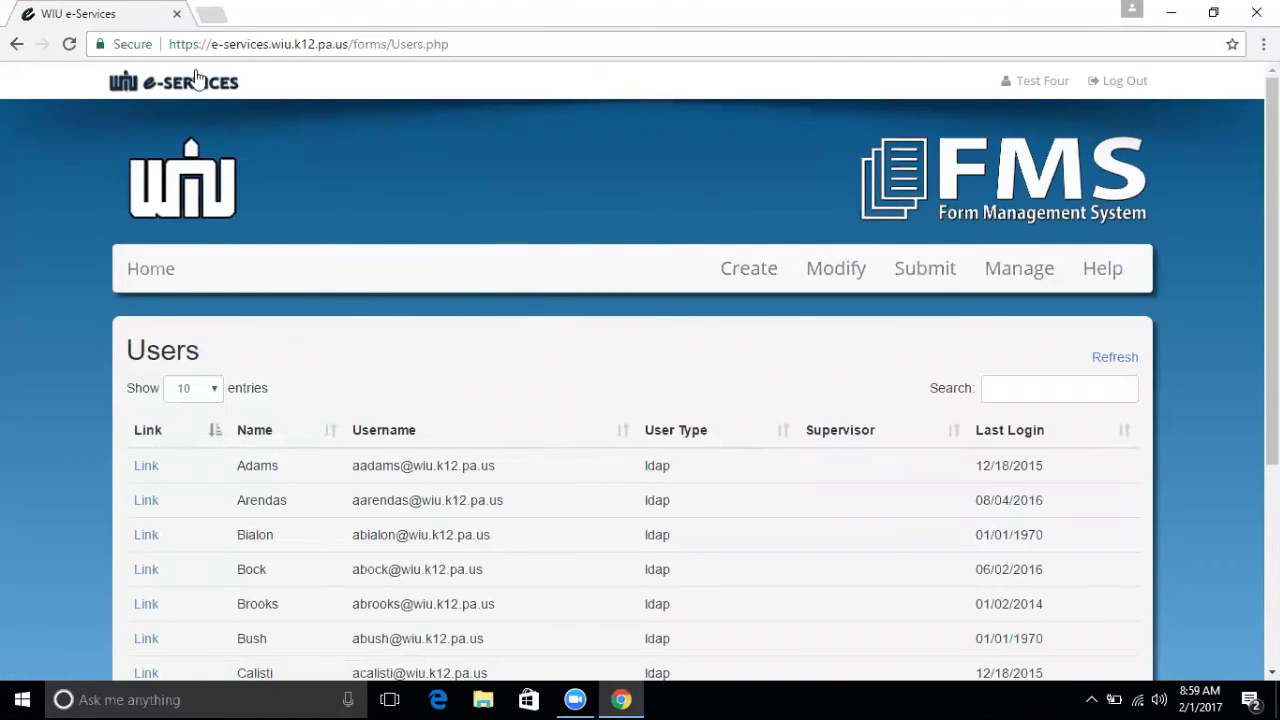
{"action": "left_click", "coordinate": [16, 44]}
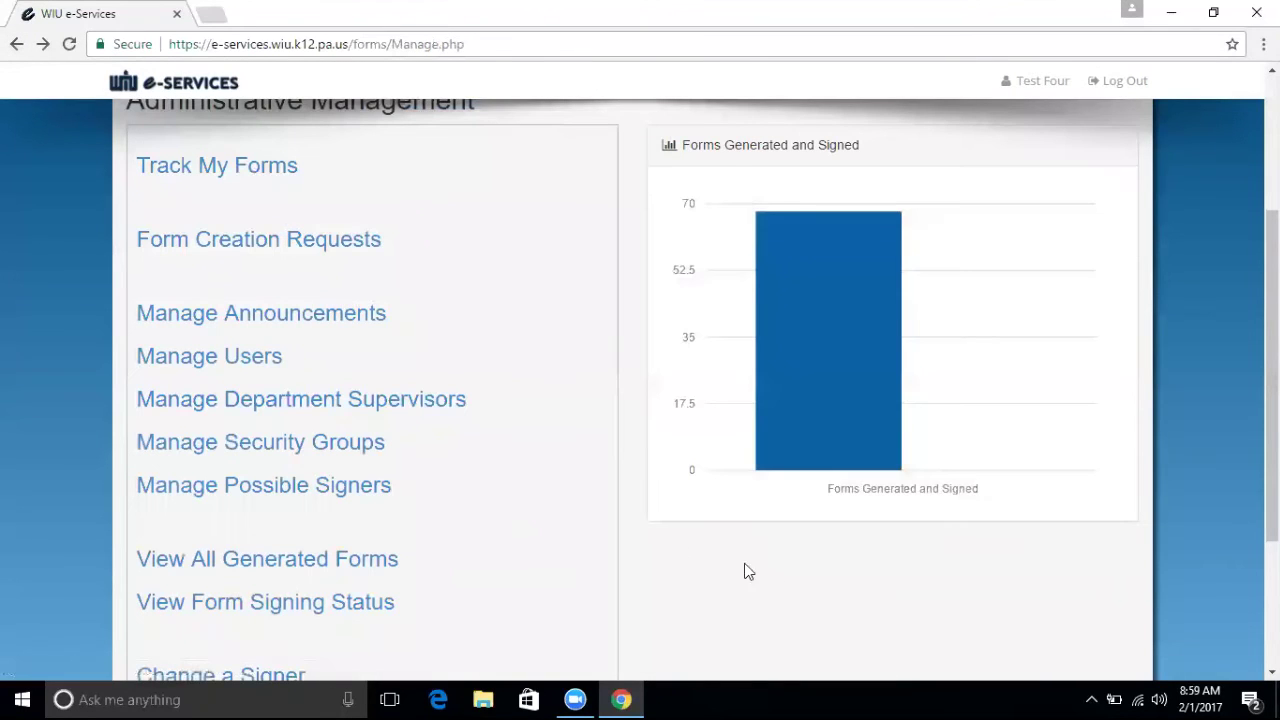
{"action": "mouse_move", "coordinate": [1025, 445]}
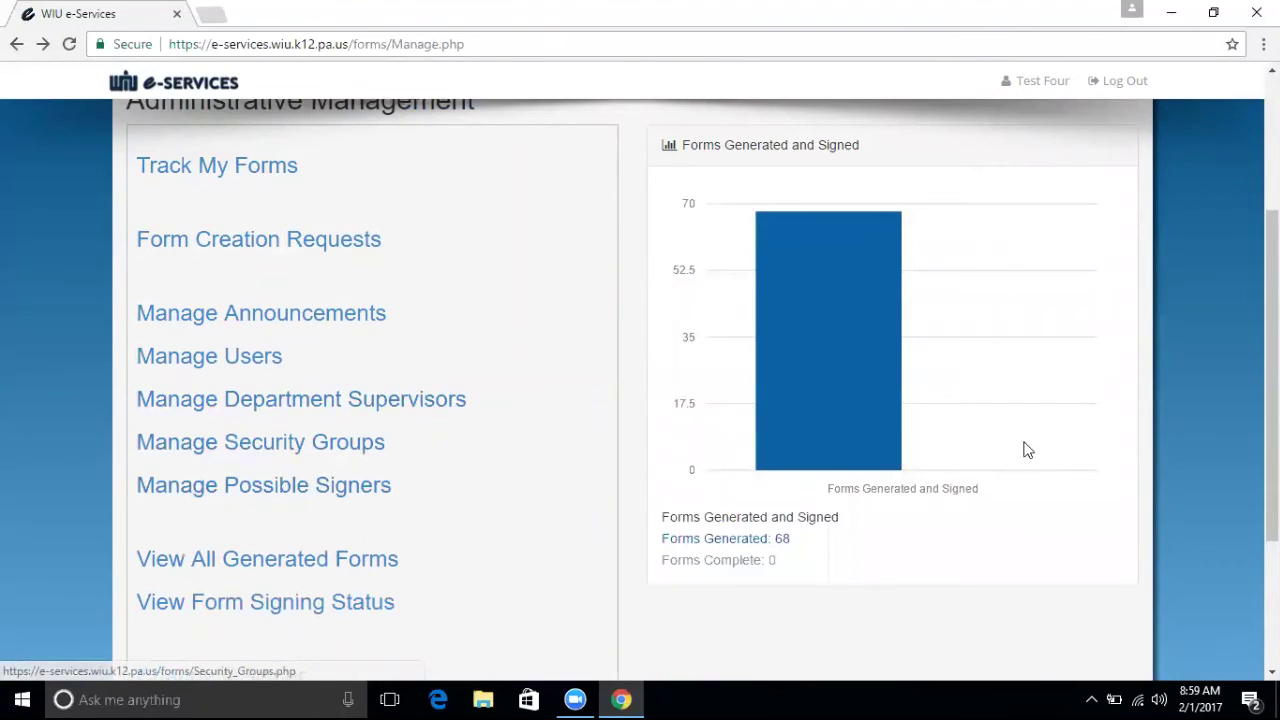
{"action": "scroll", "coordinate": [640, 390], "scroll_direction": "down", "scroll_amount": 2}
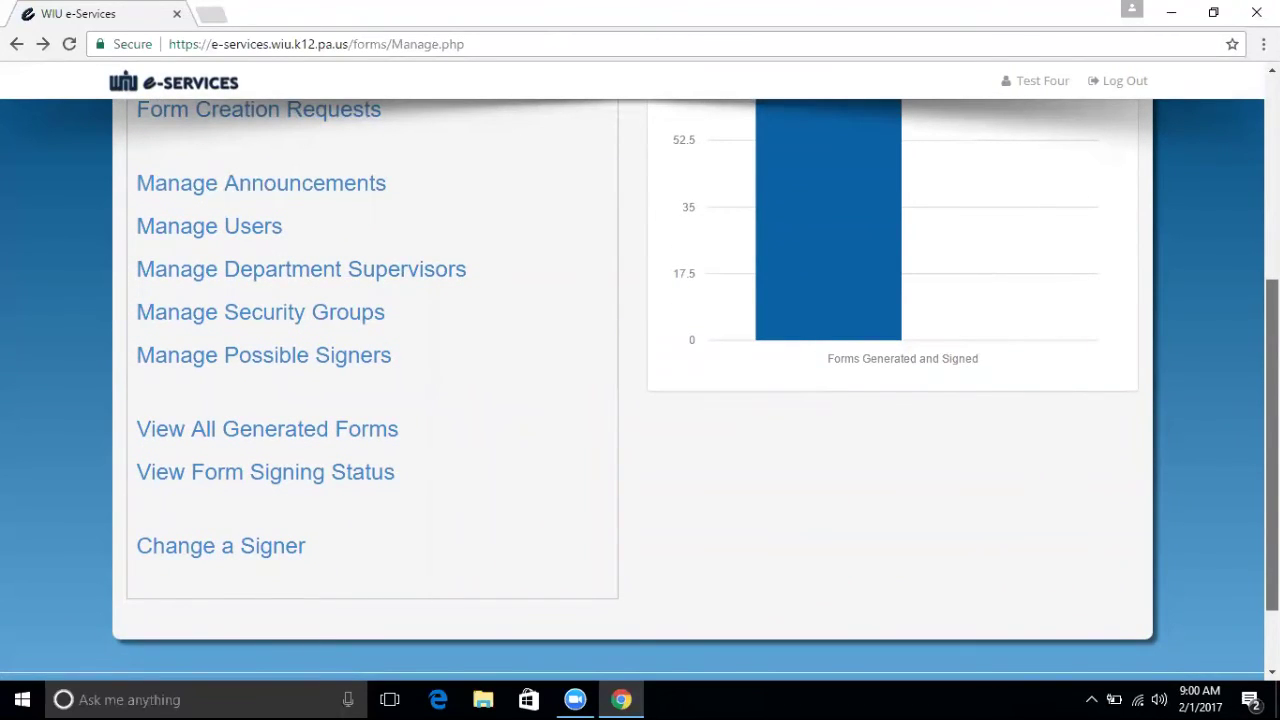
{"action": "scroll", "coordinate": [640, 390], "scroll_direction": "down", "scroll_amount": 1}
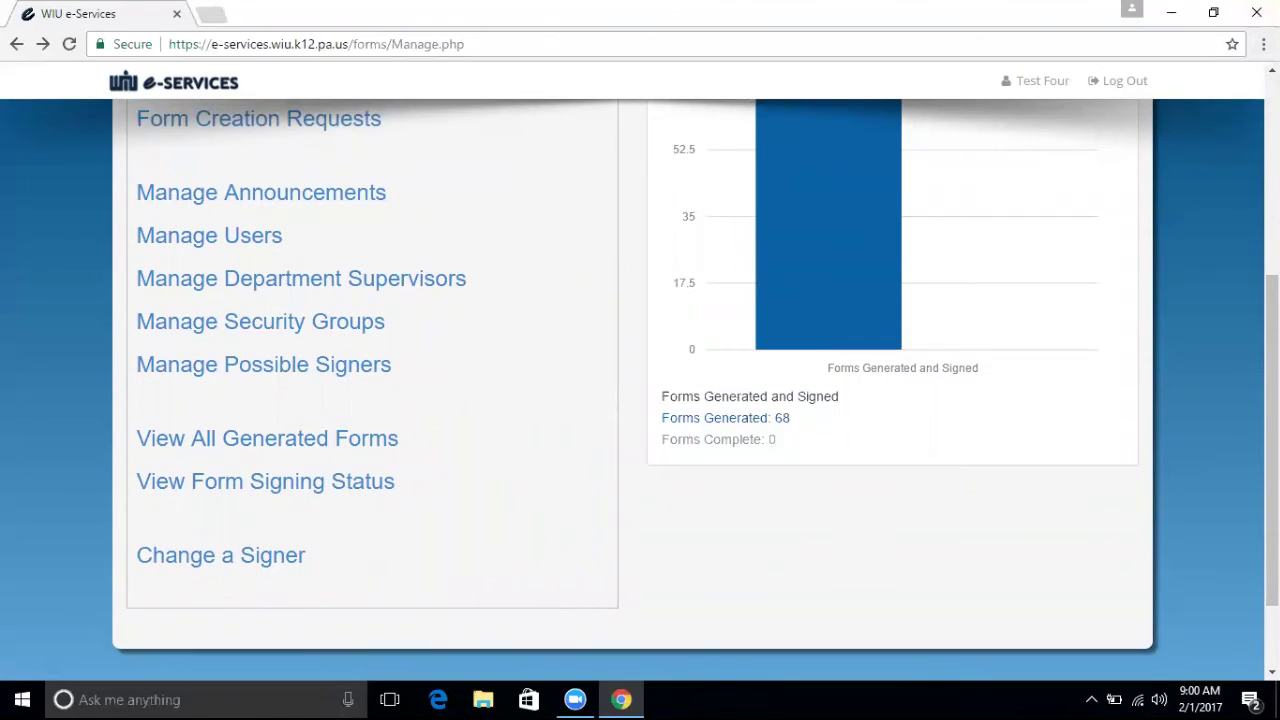
{"action": "scroll", "coordinate": [640, 390], "scroll_direction": "up", "scroll_amount": 4}
Browse the Help page's Managing Email Confirmations video on Outlook folder rules.
{"action": "left_click", "coordinate": [1092, 273]}
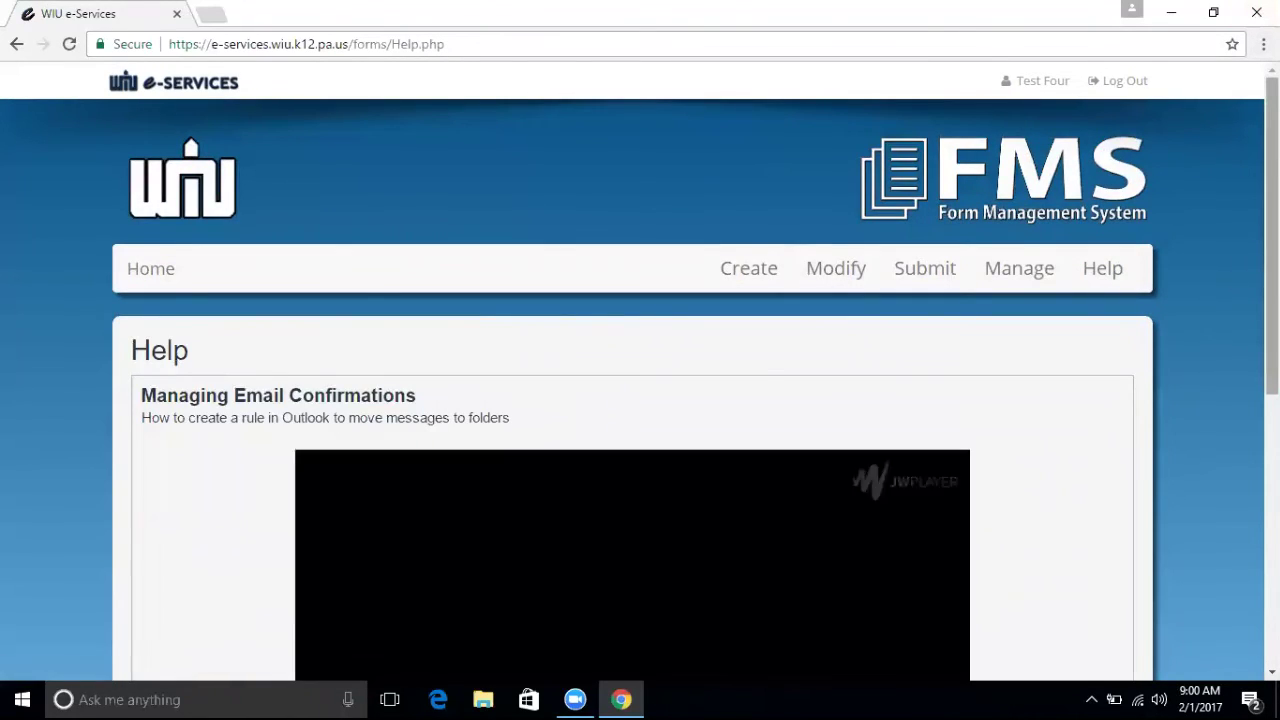
{"action": "scroll", "coordinate": [686, 672], "scroll_direction": "down", "scroll_amount": 1}
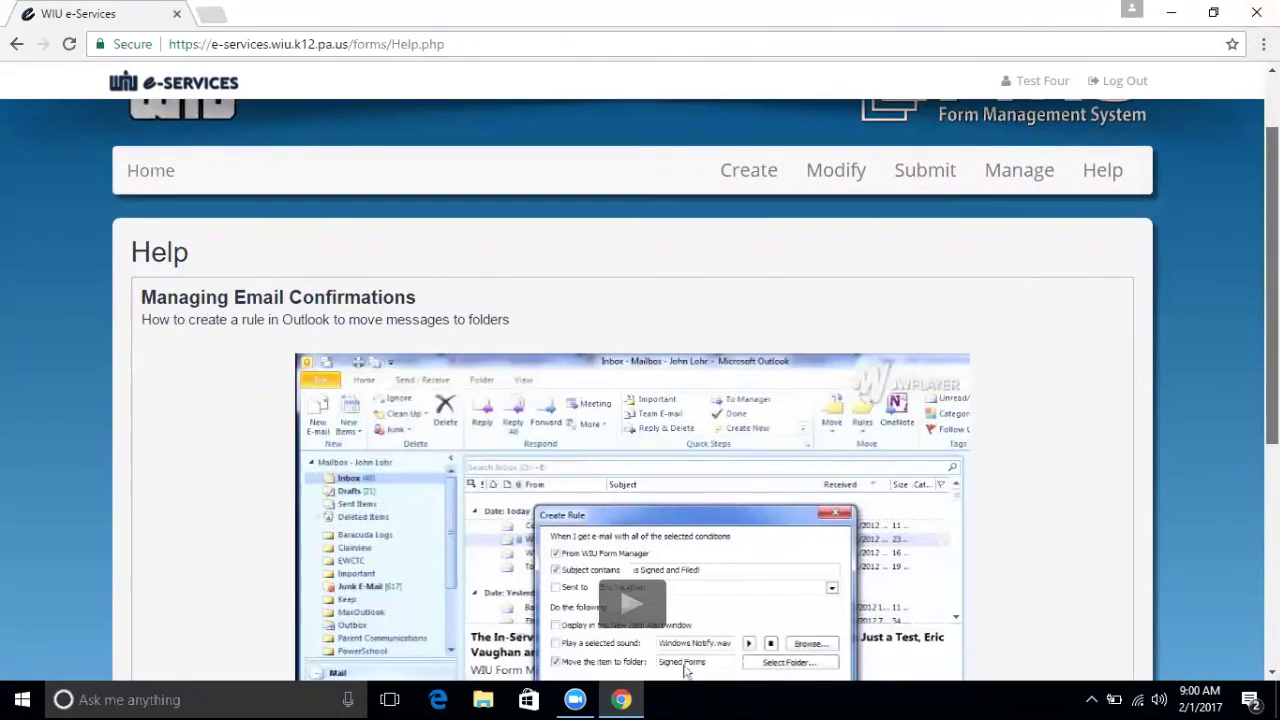
{"action": "scroll", "coordinate": [686, 672], "scroll_direction": "up", "scroll_amount": 1}
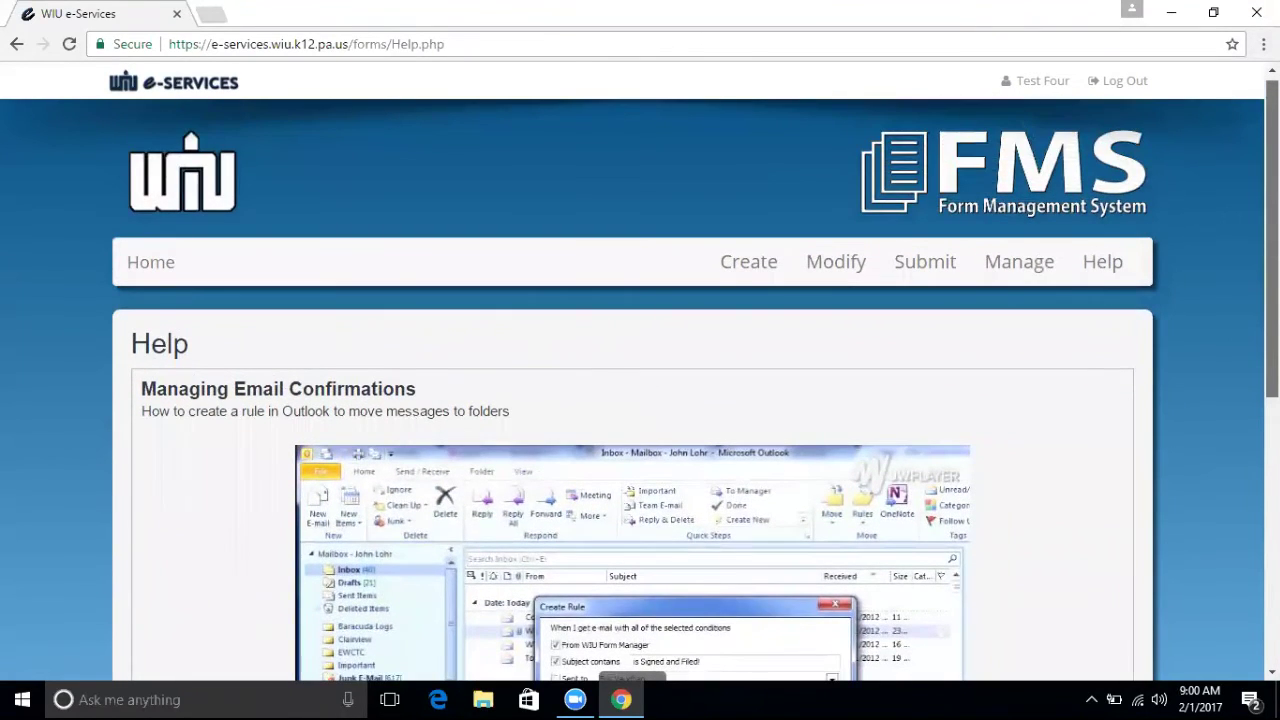
{"action": "scroll", "coordinate": [686, 240], "scroll_direction": "down", "scroll_amount": 5}
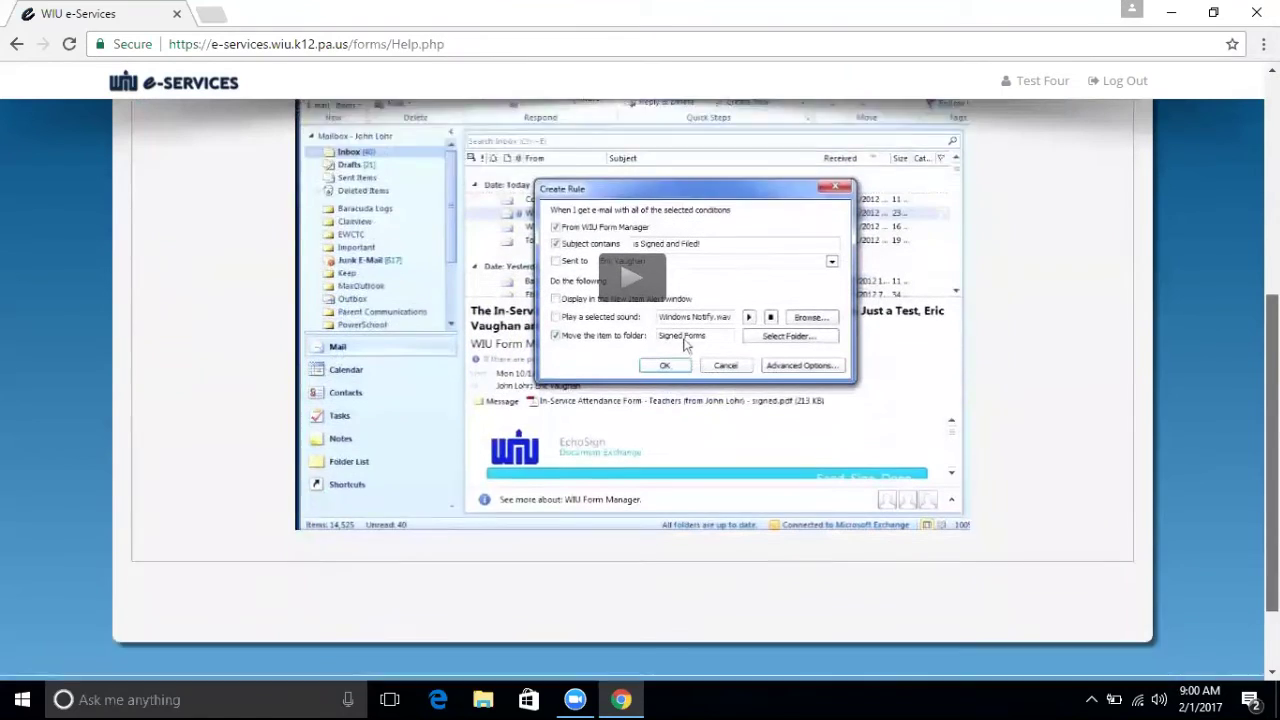
{"action": "scroll", "coordinate": [640, 390], "scroll_direction": "up", "scroll_amount": 2}
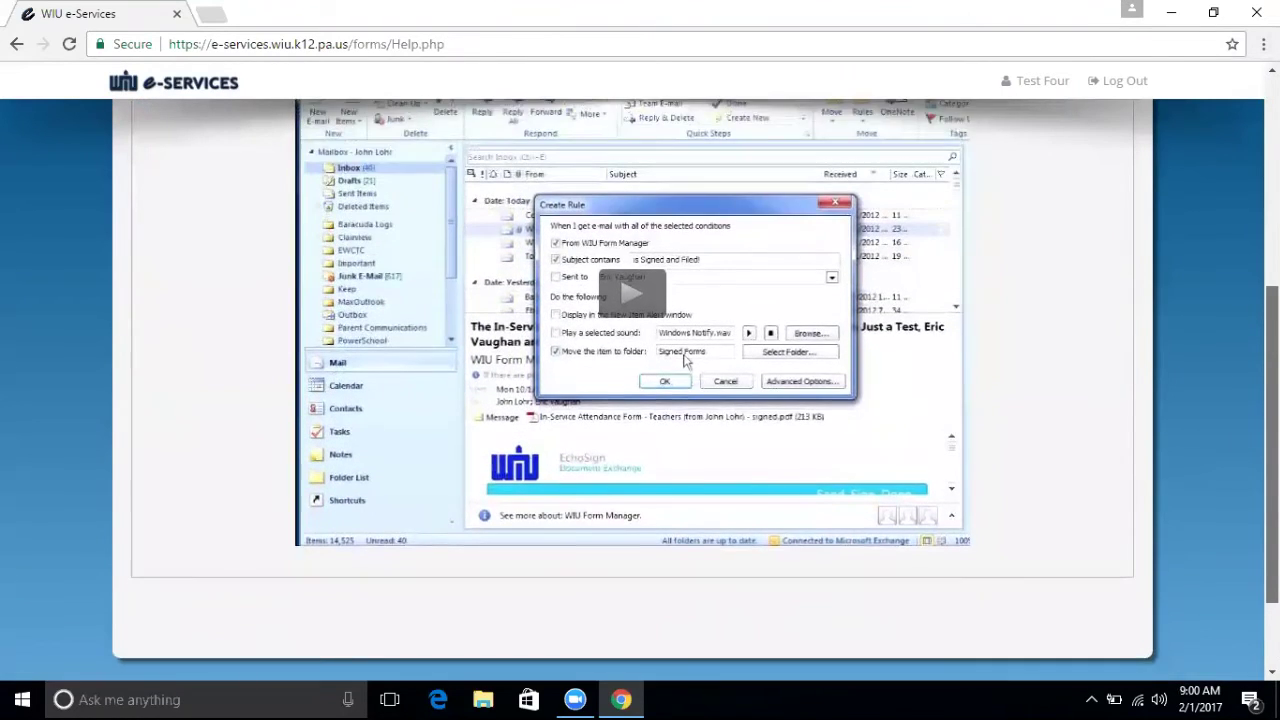
{"action": "scroll", "coordinate": [640, 390], "scroll_direction": "up", "scroll_amount": 2}
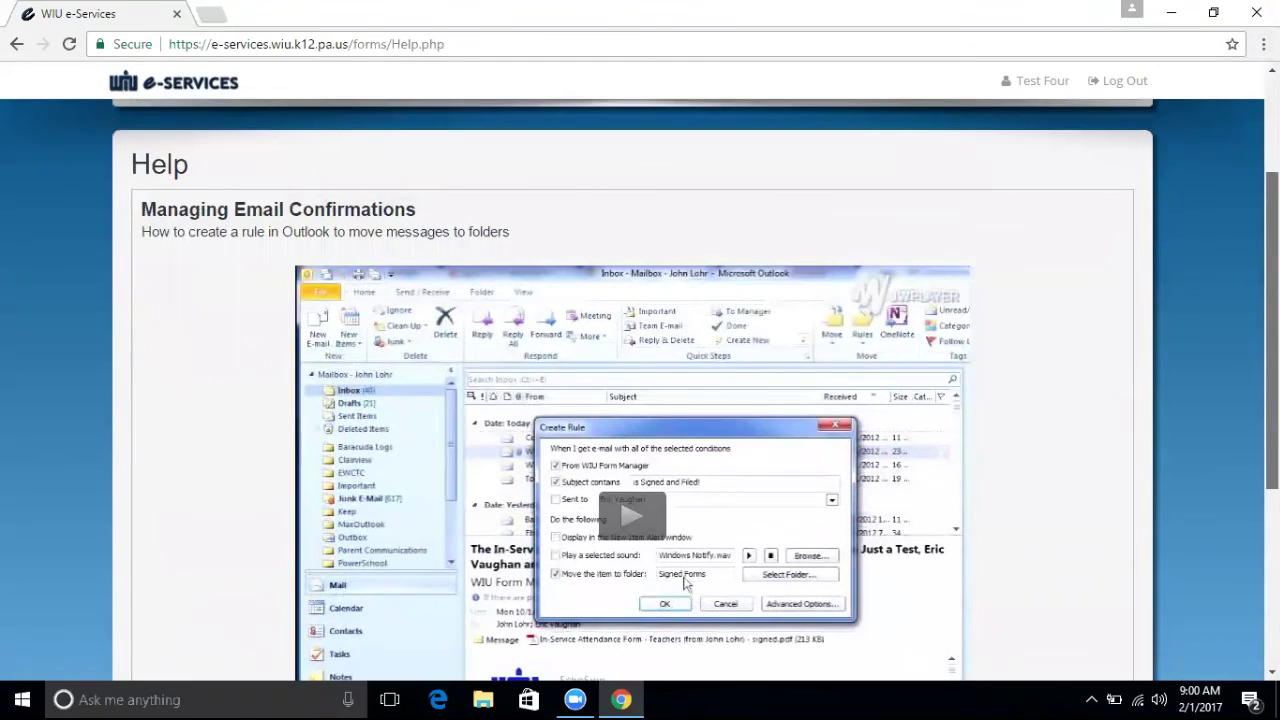
{"action": "scroll", "coordinate": [640, 390], "scroll_direction": "up", "scroll_amount": 1}
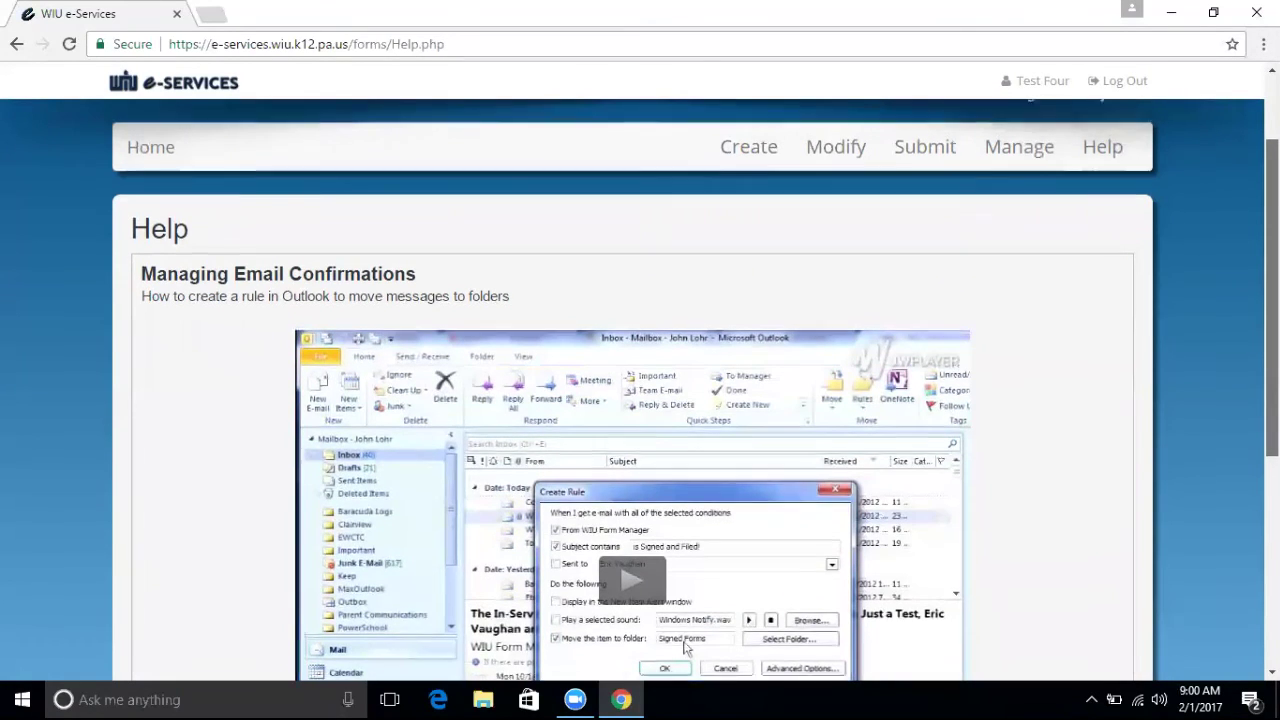
{"action": "scroll", "coordinate": [640, 390], "scroll_direction": "up", "scroll_amount": 1}
{"action": "scroll", "coordinate": [685, 600], "scroll_direction": "up", "scroll_amount": 2}
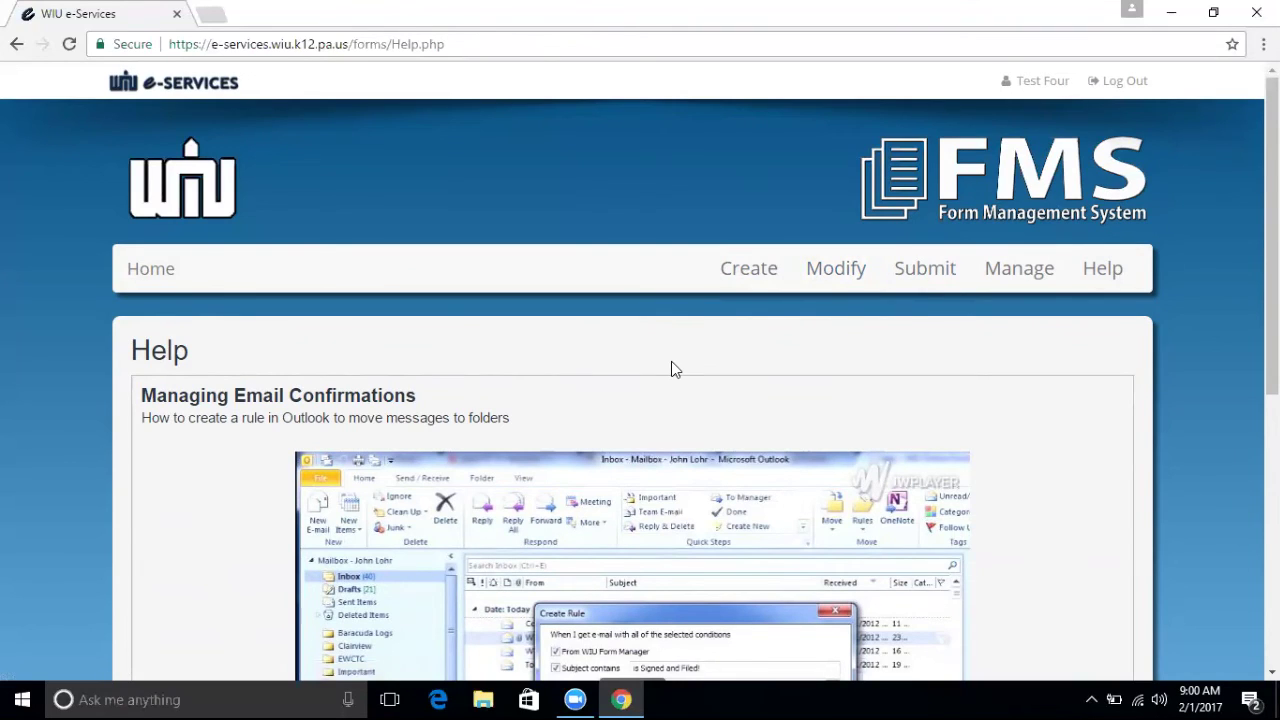
{"action": "left_click", "coordinate": [1019, 268]}
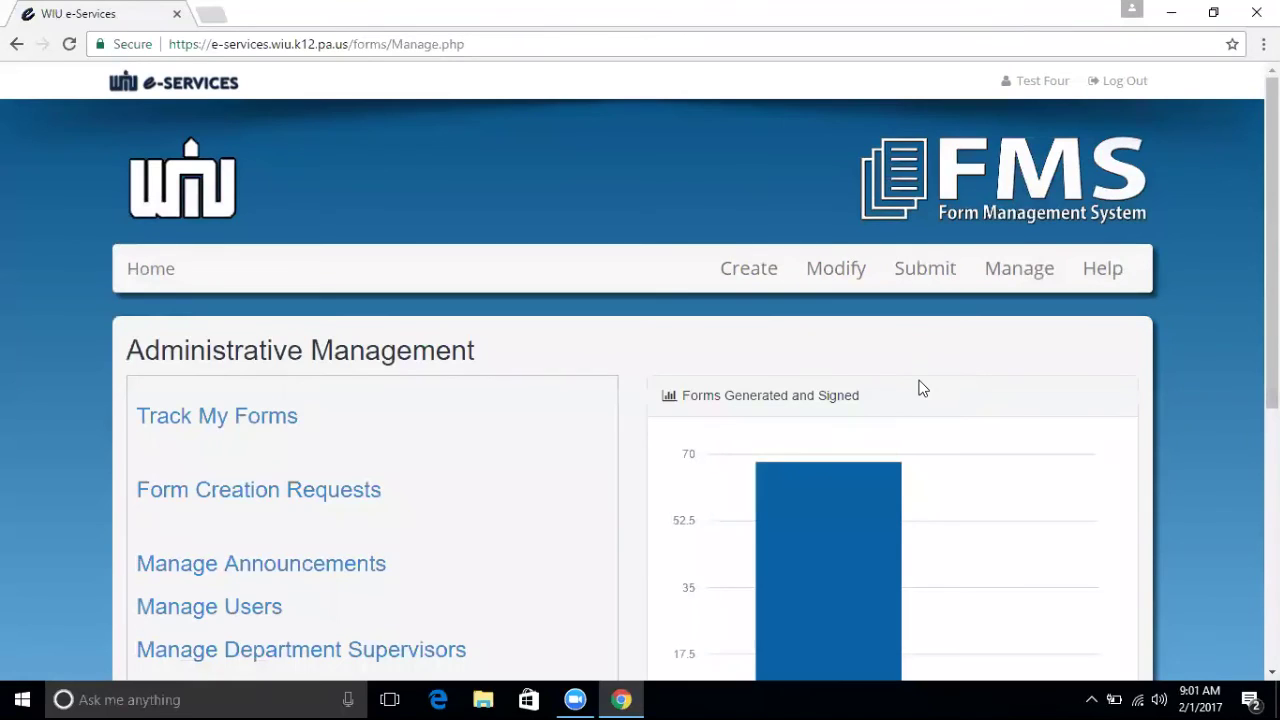
Show Track My Forms with the newest Part Time Hourly Pay Form Out For Signature.
{"action": "left_click", "coordinate": [260, 427]}
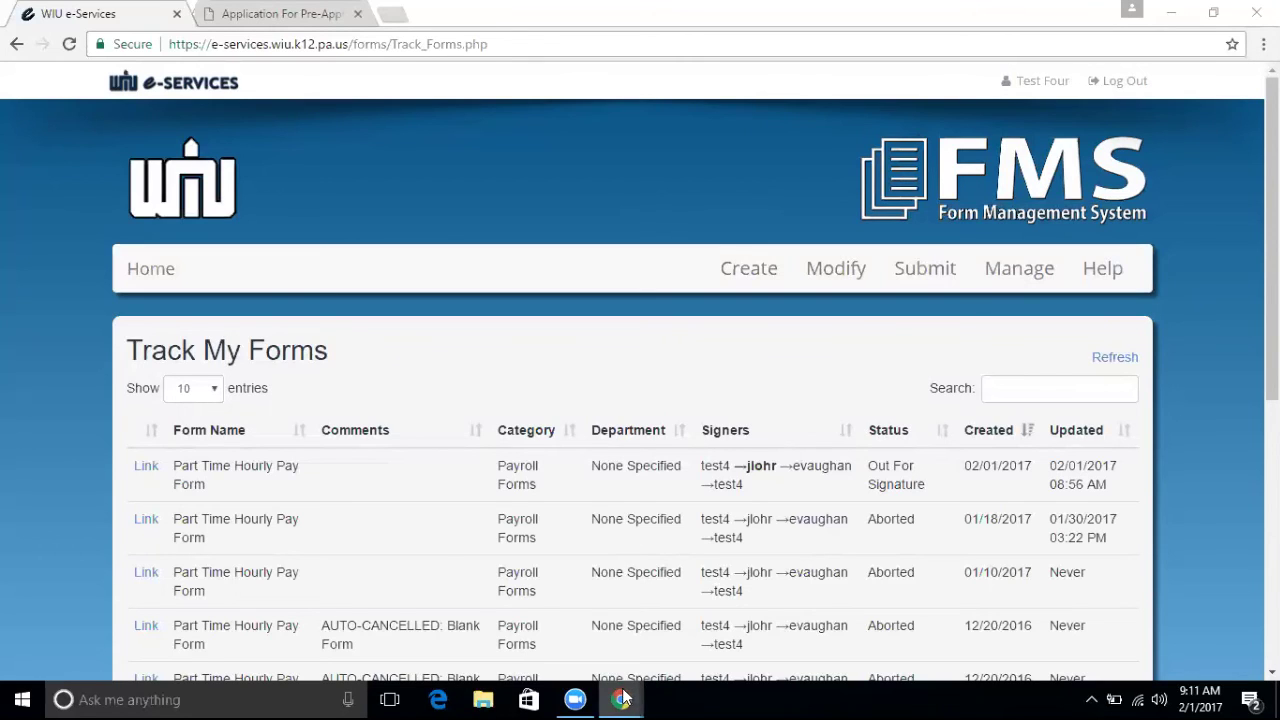
{"action": "mouse_move", "coordinate": [637, 684]}
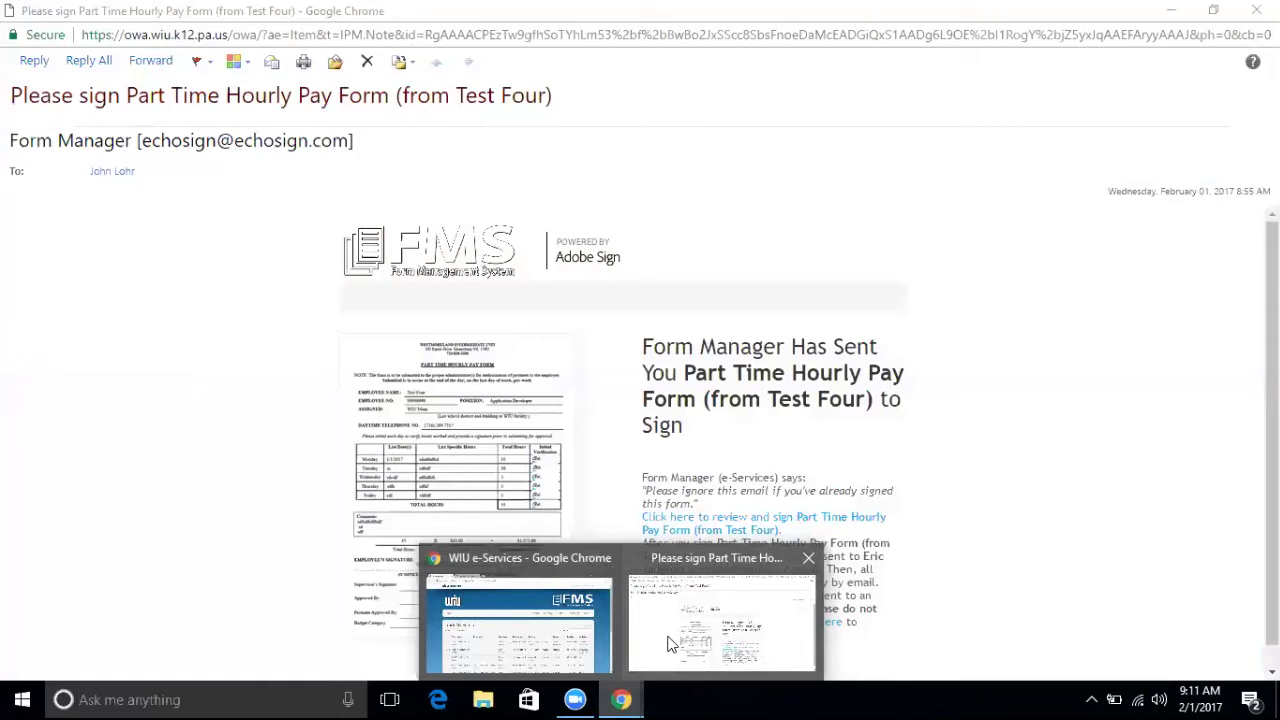
Bring the Outlook Web App email requesting the pay form signature to the front.
{"action": "left_click", "coordinate": [667, 636]}
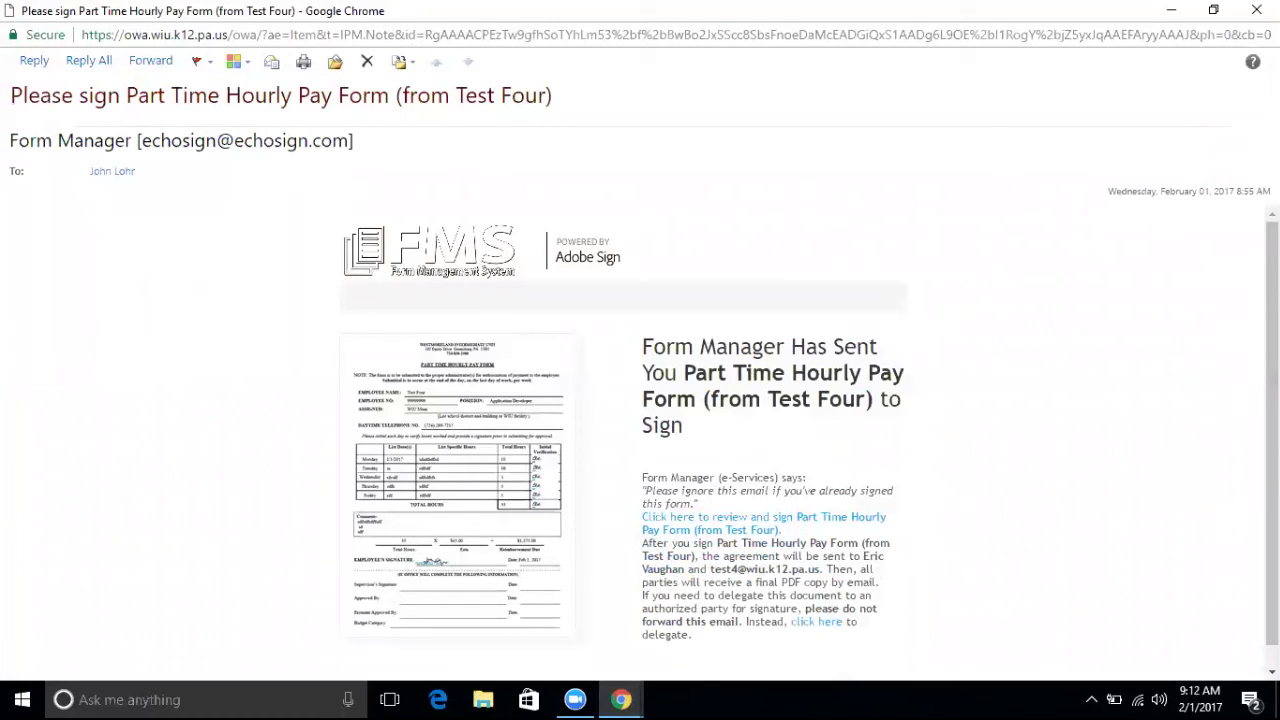
{"action": "scroll", "coordinate": [640, 440], "scroll_direction": "down", "scroll_amount": 1}
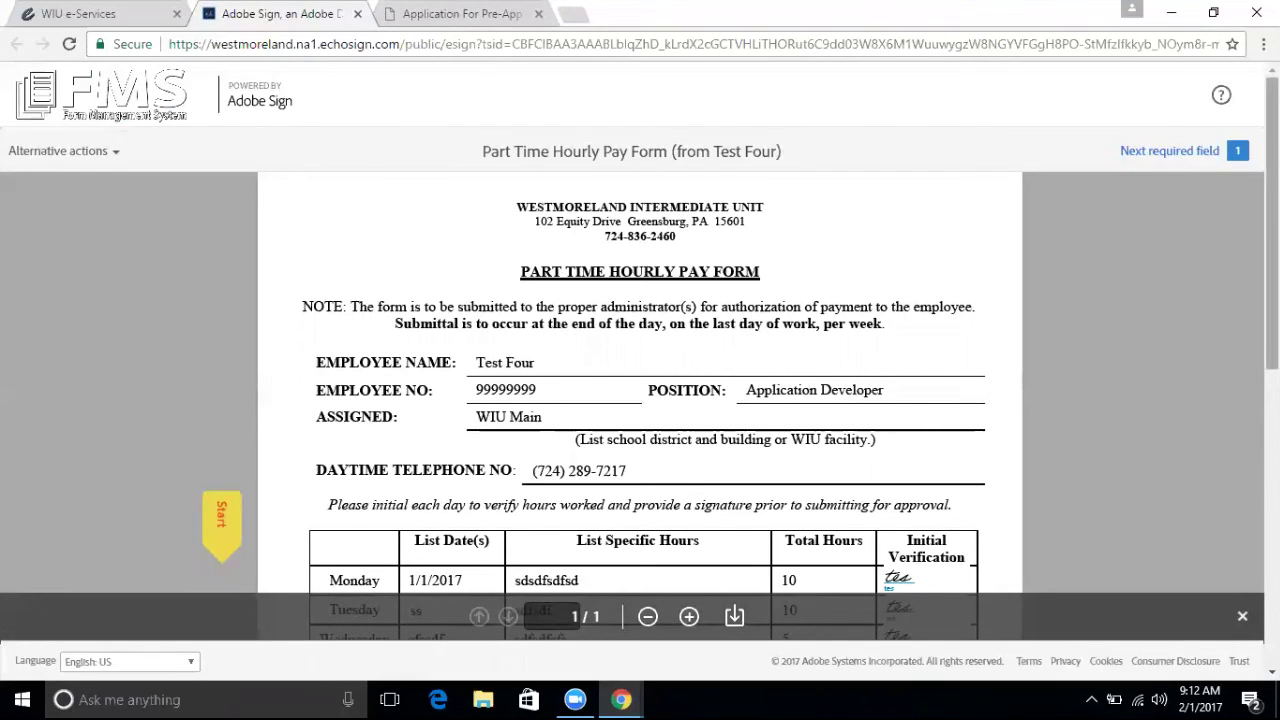
Start signing the Supervisor's Signature field on the pay form by typing the supervisor's name.
{"action": "scroll", "coordinate": [1237, 347], "scroll_direction": "down", "scroll_amount": 3}
{"action": "scroll", "coordinate": [640, 400], "scroll_direction": "down", "scroll_amount": 2}
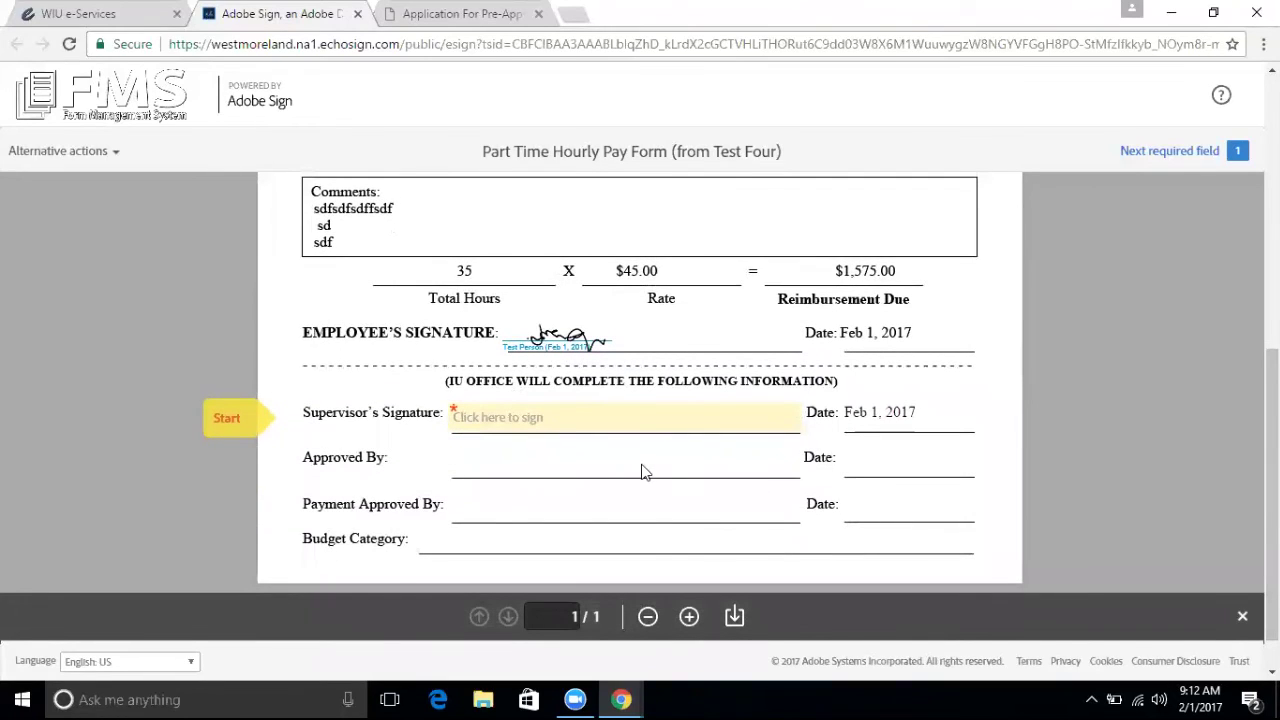
{"action": "left_click", "coordinate": [549, 420]}
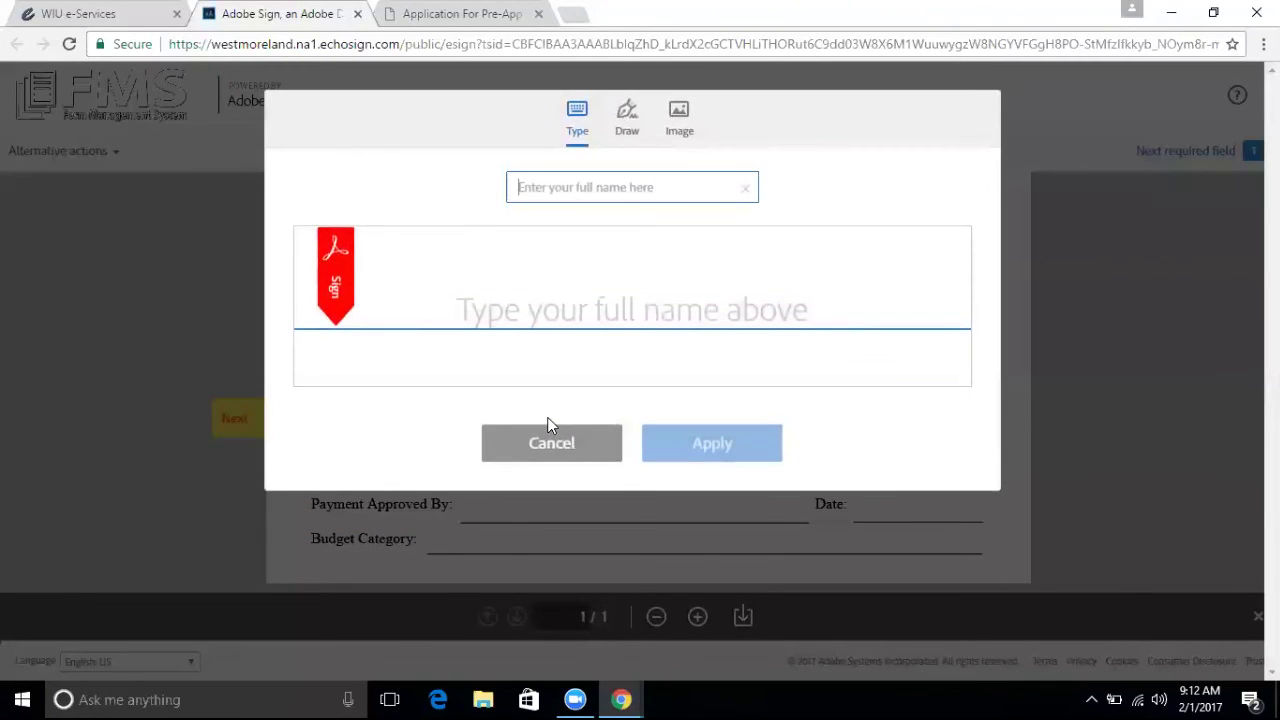
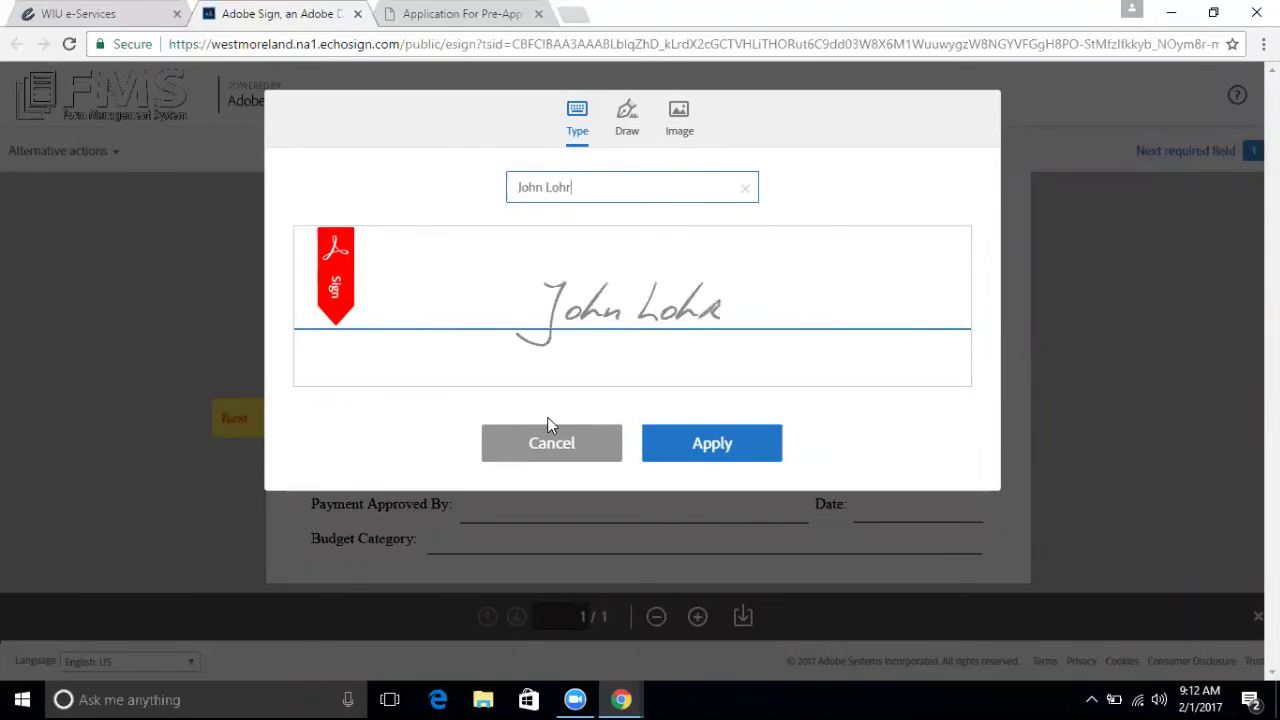
Use a freehand-drawn signature instead, apply it and submit the signed pay form.
{"action": "left_click", "coordinate": [626, 120]}
{"action": "mouse_move", "coordinate": [460, 340]}
{"action": "left_mouse_down"}
{"action": "mouse_move", "coordinate": [449, 280]}
{"action": "mouse_move", "coordinate": [495, 320]}
{"action": "mouse_move", "coordinate": [706, 312]}
{"action": "mouse_move", "coordinate": [793, 330]}
{"action": "left_mouse_up"}
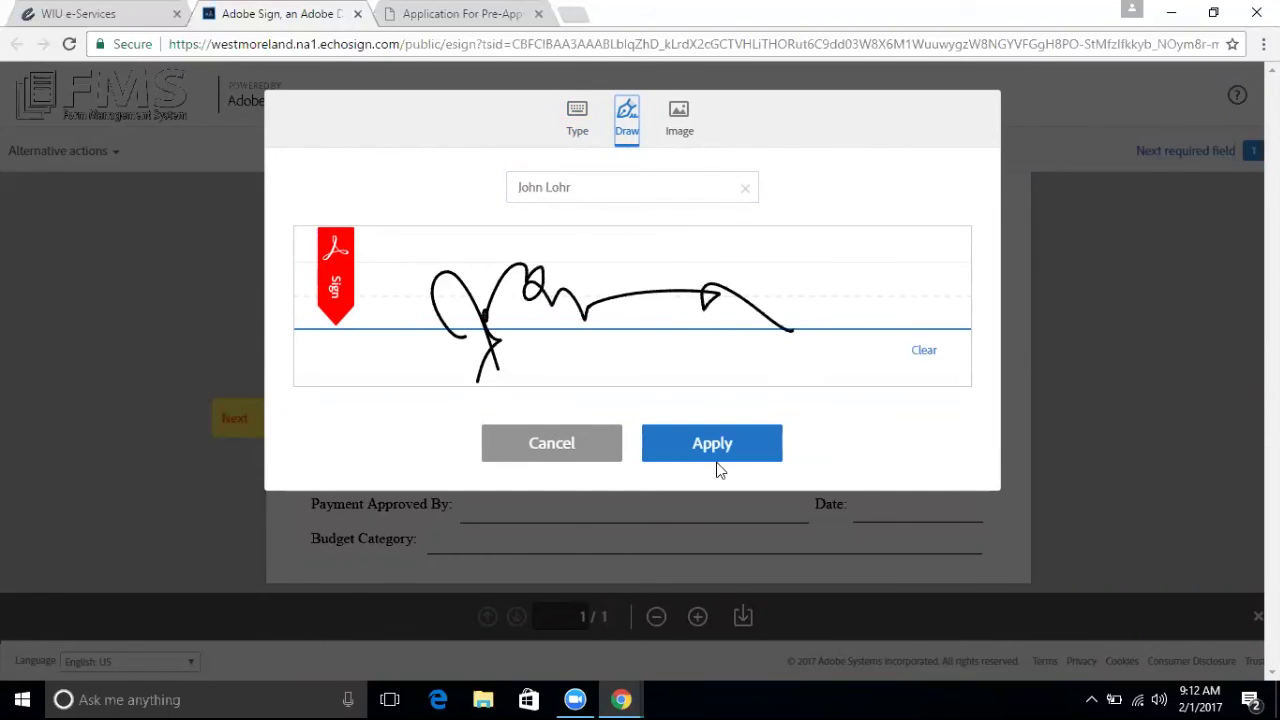
{"action": "left_click", "coordinate": [712, 446]}
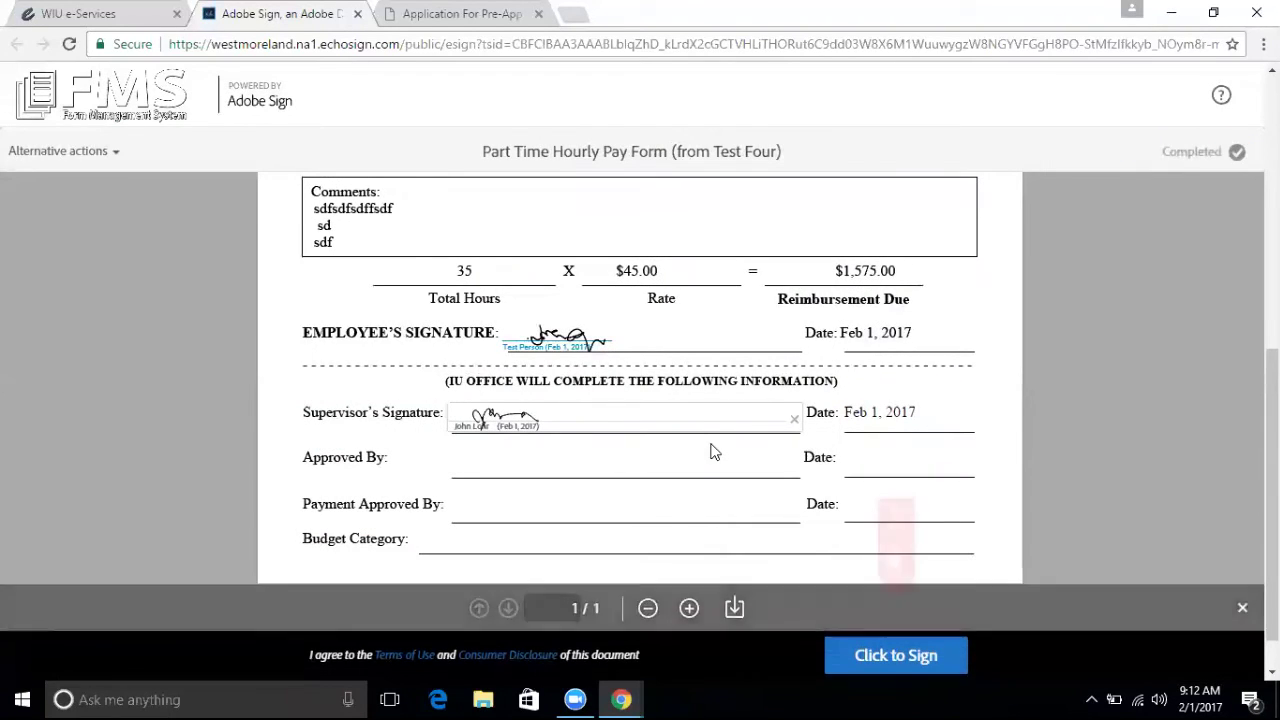
{"action": "left_click", "coordinate": [882, 656]}
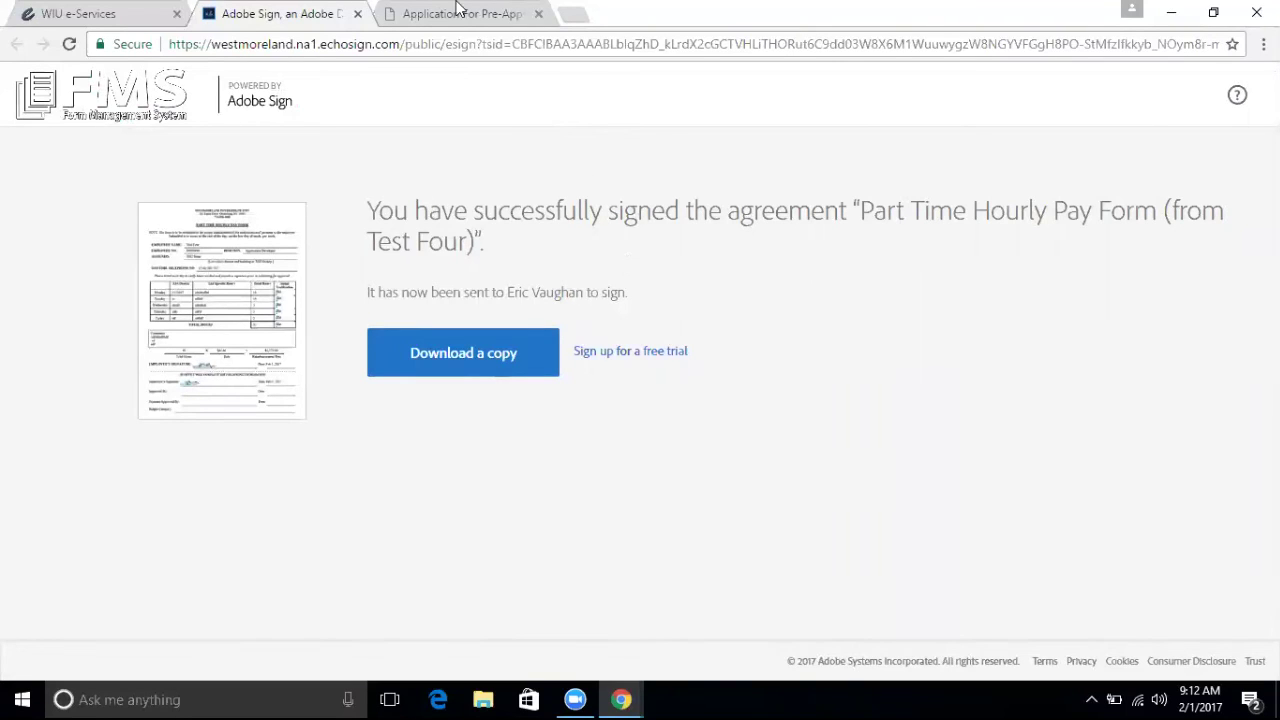
{"action": "left_click", "coordinate": [426, 16]}
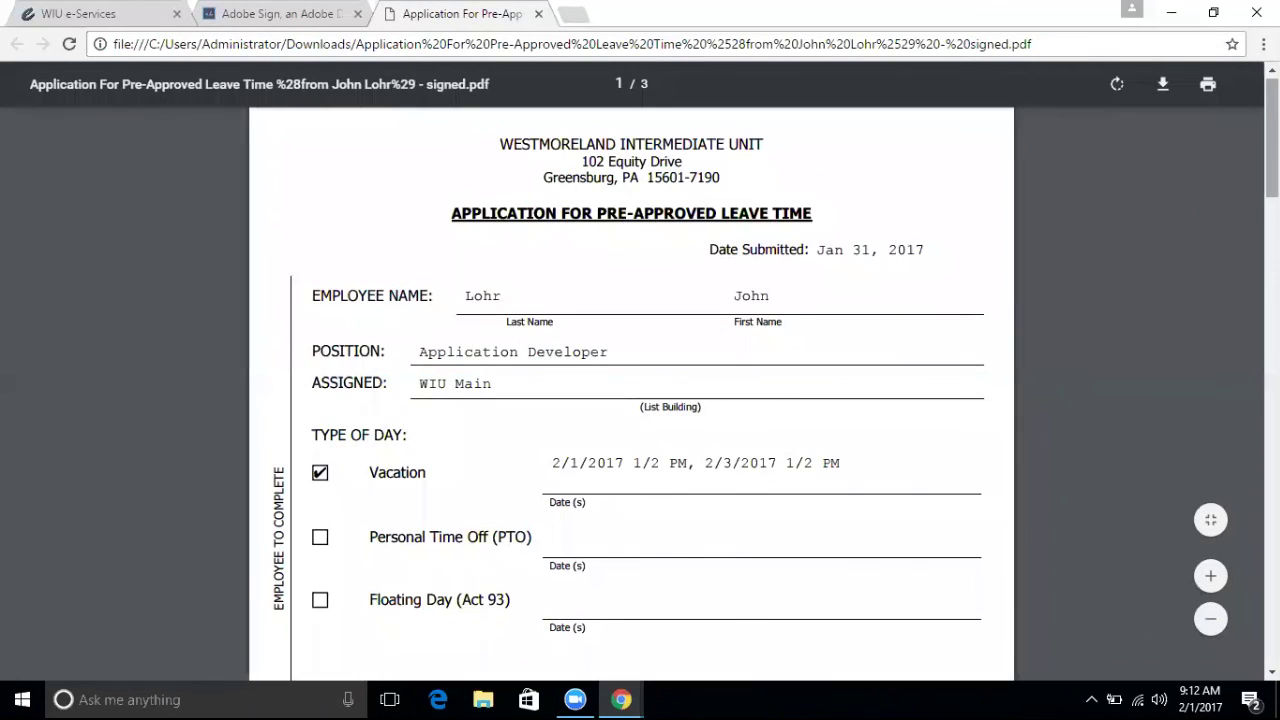
Review the signed leave-time PDF's approval and its three signatures.
{"action": "scroll", "coordinate": [640, 400], "scroll_direction": "down", "scroll_amount": 1}
{"action": "scroll", "coordinate": [640, 400], "scroll_direction": "up", "scroll_amount": 1}
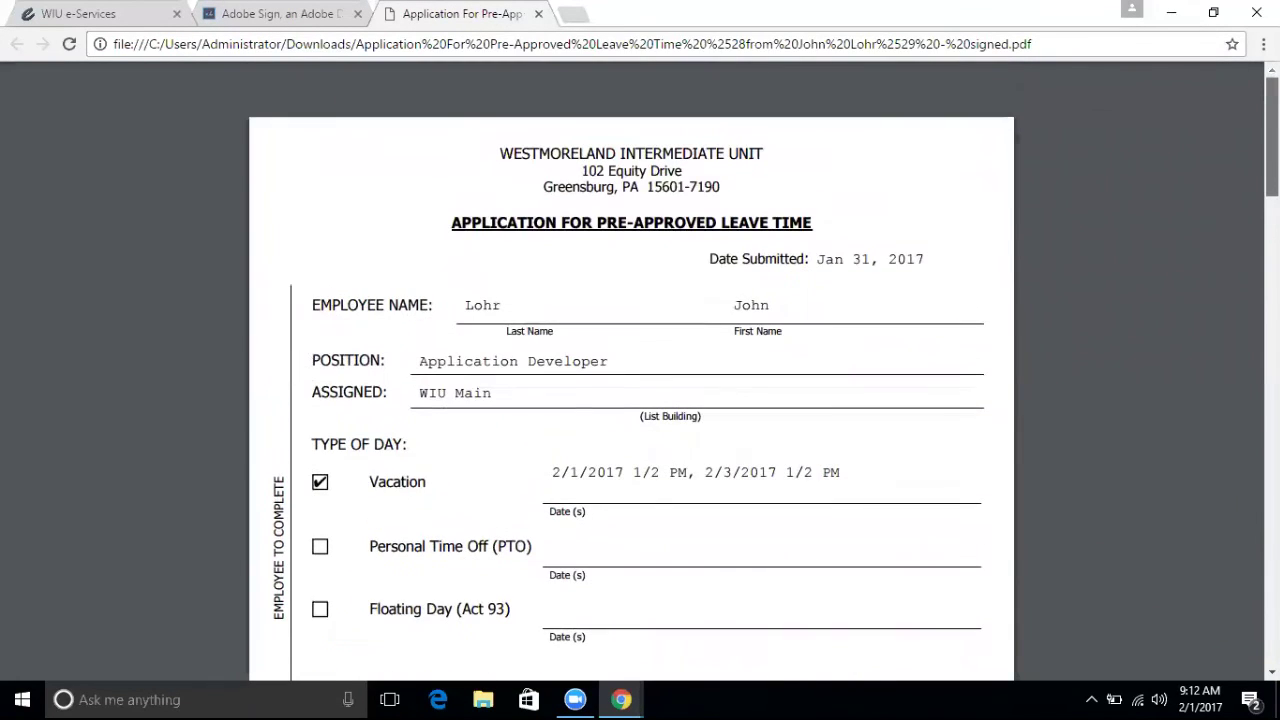
{"action": "scroll", "coordinate": [640, 400], "scroll_direction": "down", "scroll_amount": 5}
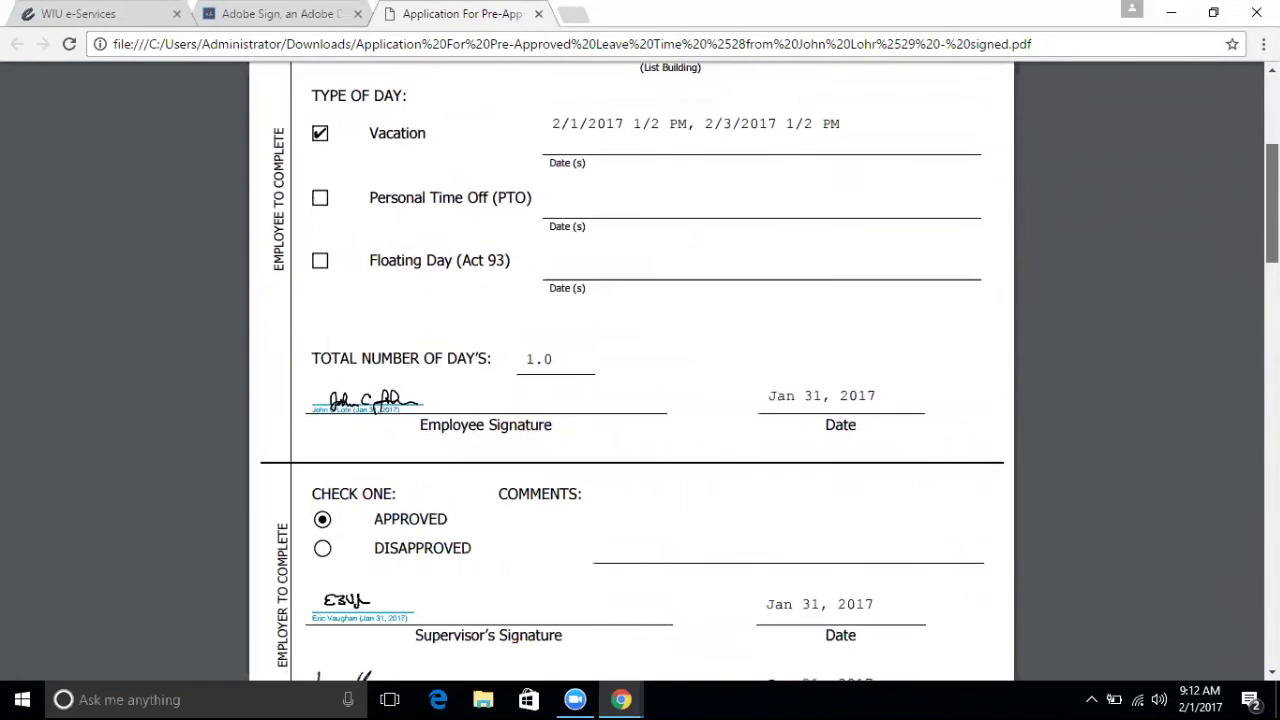
{"action": "scroll", "coordinate": [640, 400], "scroll_direction": "down", "scroll_amount": 1}
{"action": "scroll", "coordinate": [640, 400], "scroll_direction": "up", "scroll_amount": 3}
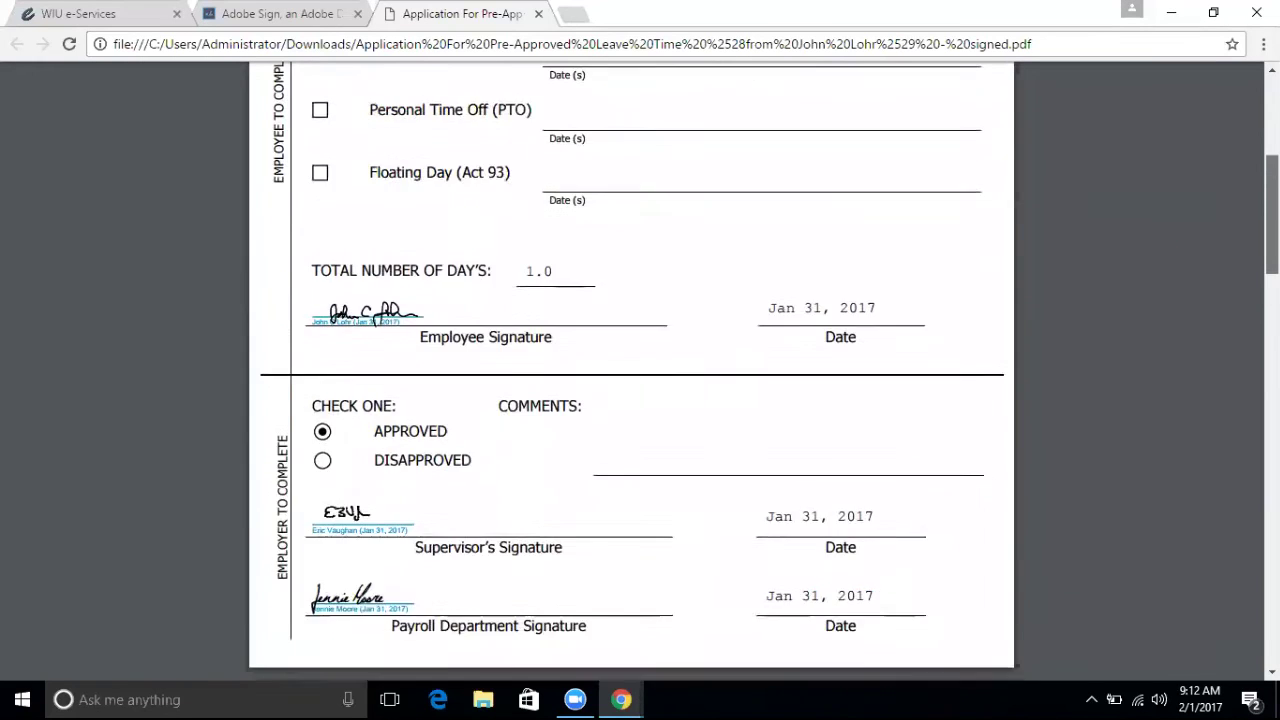
{"action": "scroll", "coordinate": [640, 400], "scroll_direction": "up", "scroll_amount": 1}
{"action": "scroll", "coordinate": [640, 400], "scroll_direction": "down", "scroll_amount": 5}
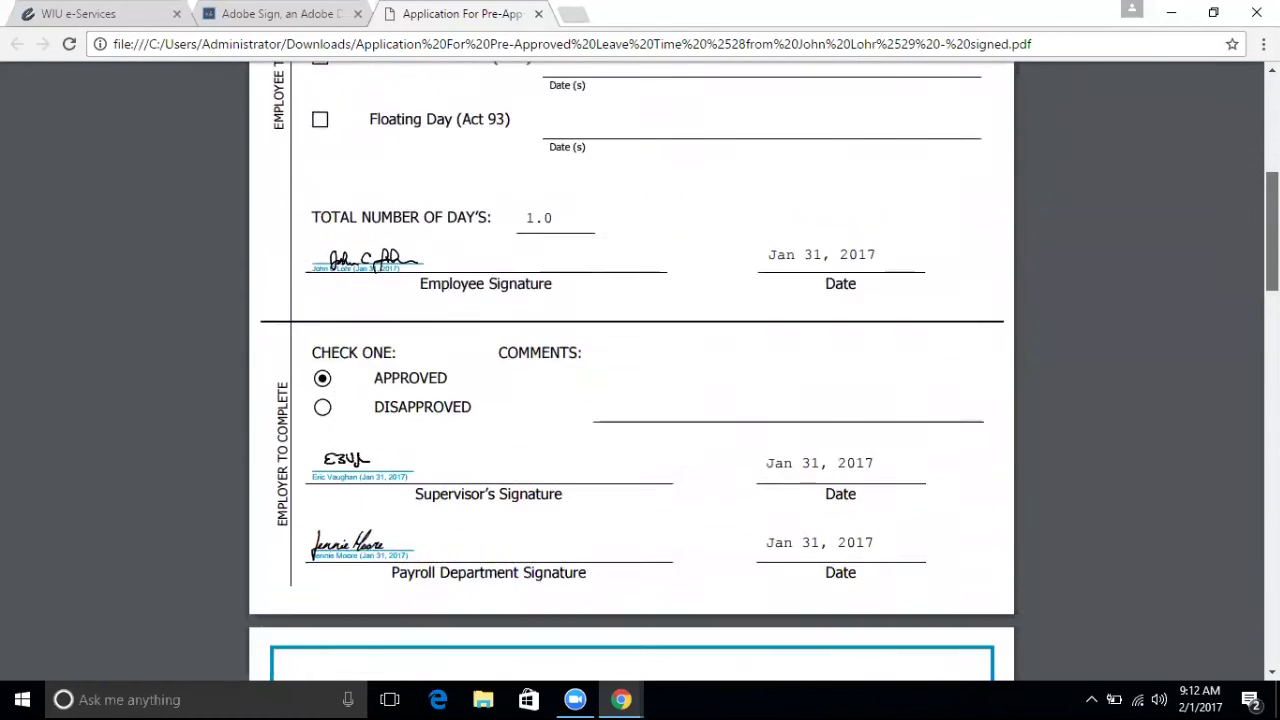
{"action": "scroll", "coordinate": [640, 400], "scroll_direction": "down", "scroll_amount": 2}
{"action": "scroll", "coordinate": [640, 400], "scroll_direction": "down", "scroll_amount": 2}
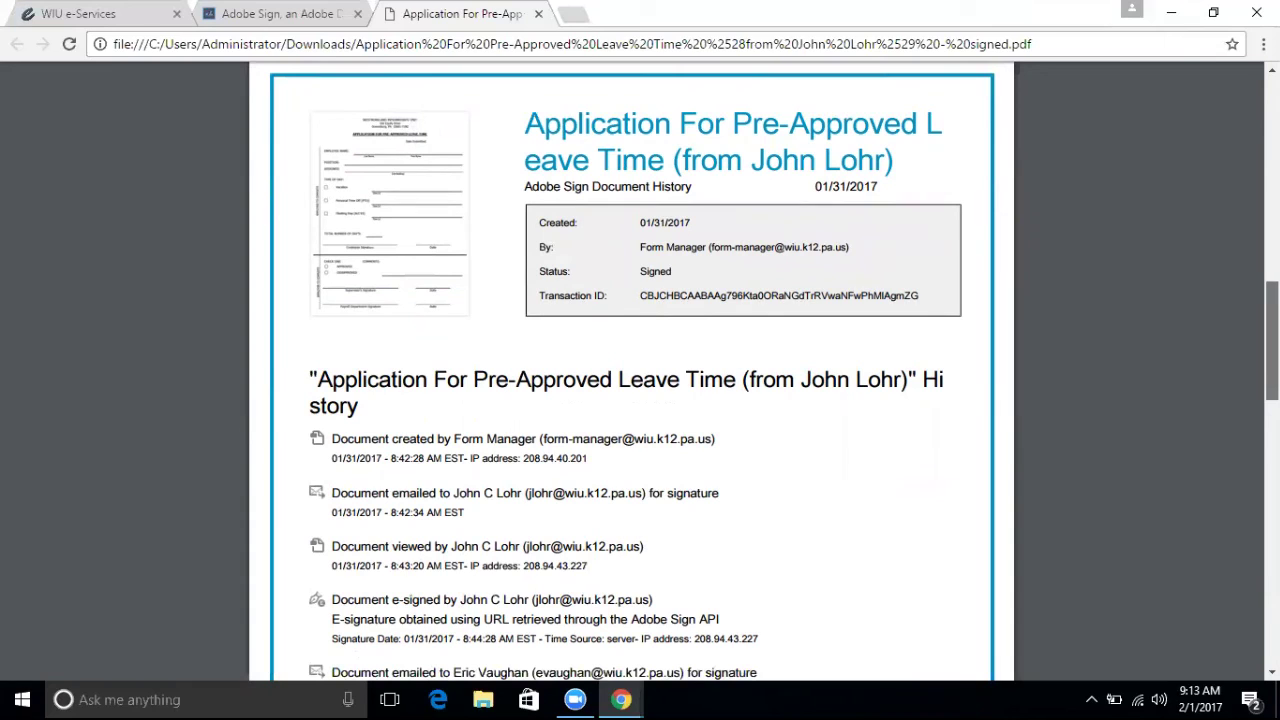
Read down through the Adobe Sign document history, then return to Track My Forms.
{"action": "scroll", "coordinate": [640, 400], "scroll_direction": "down", "scroll_amount": 1}
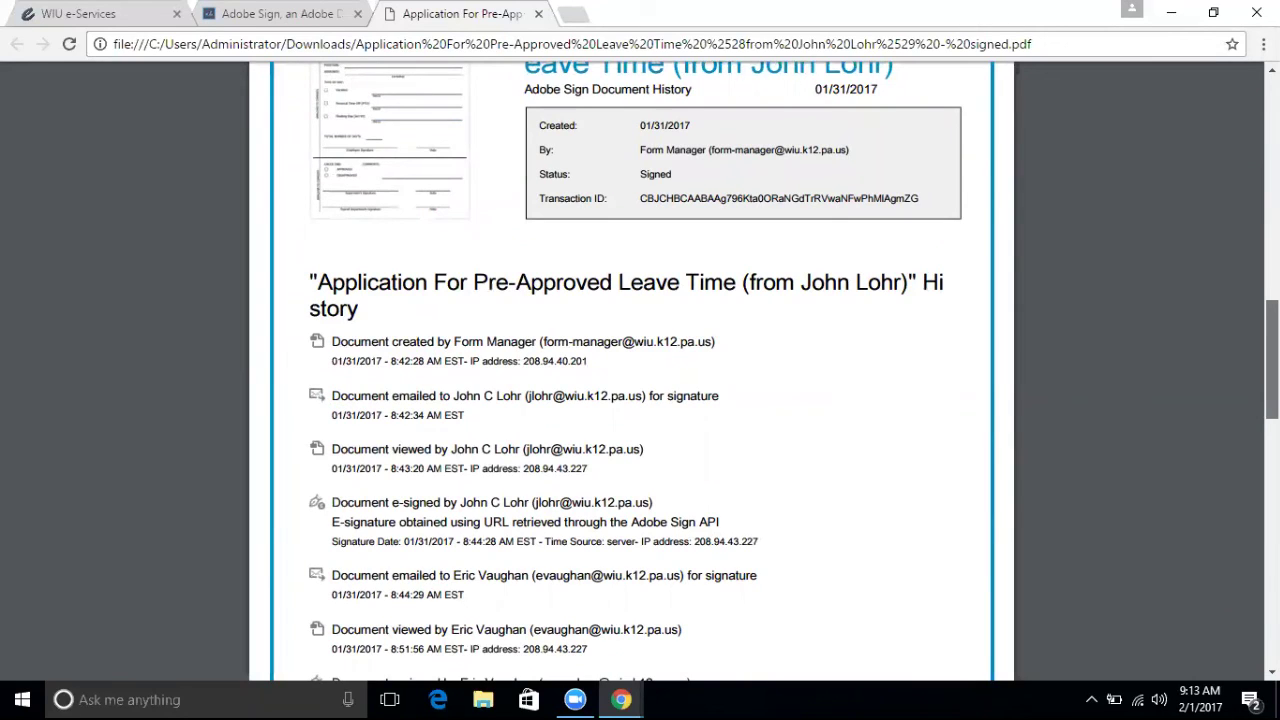
{"action": "scroll", "coordinate": [640, 400], "scroll_direction": "down", "scroll_amount": 1}
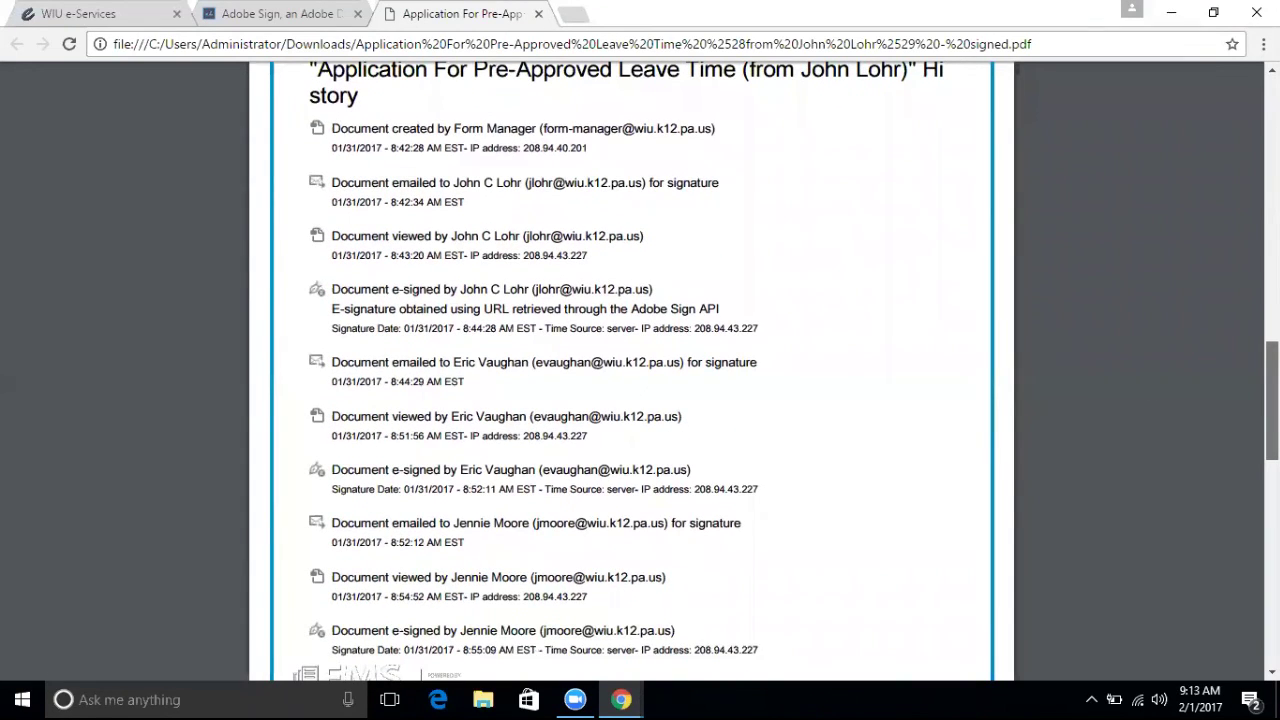
{"action": "scroll", "coordinate": [640, 370], "scroll_direction": "down", "scroll_amount": 1}
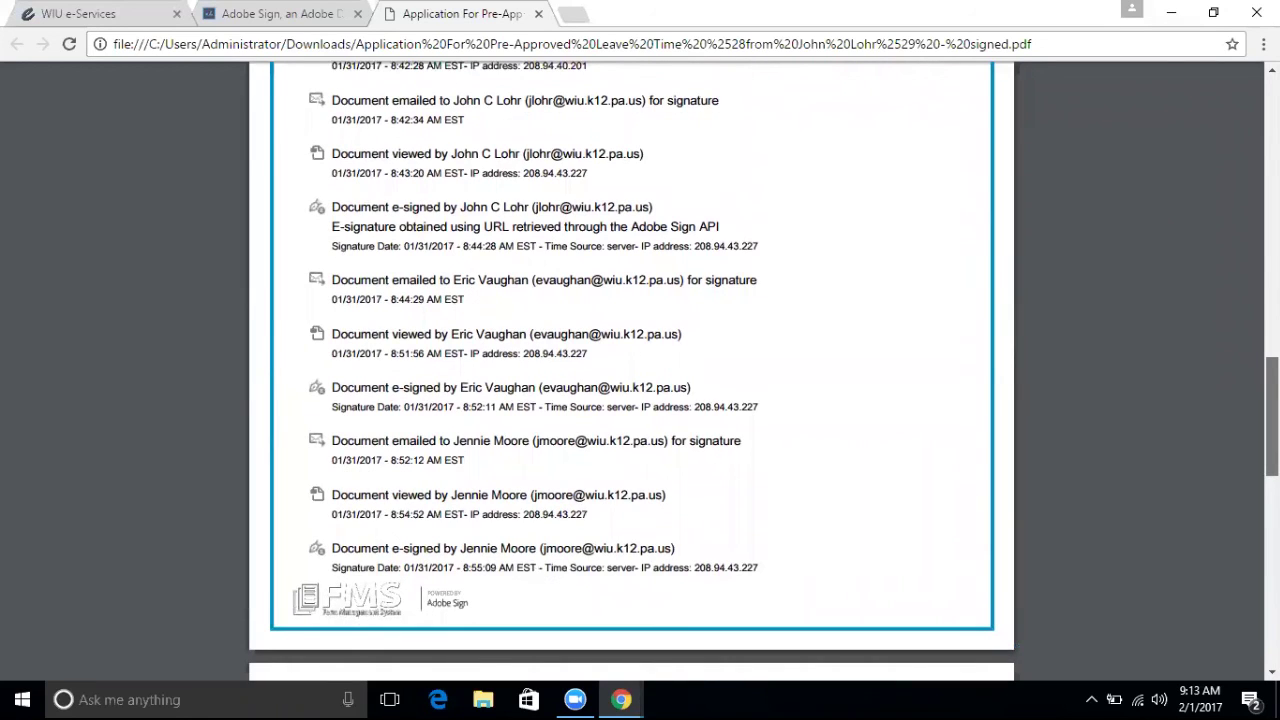
{"action": "scroll", "coordinate": [640, 370], "scroll_direction": "down", "scroll_amount": 3}
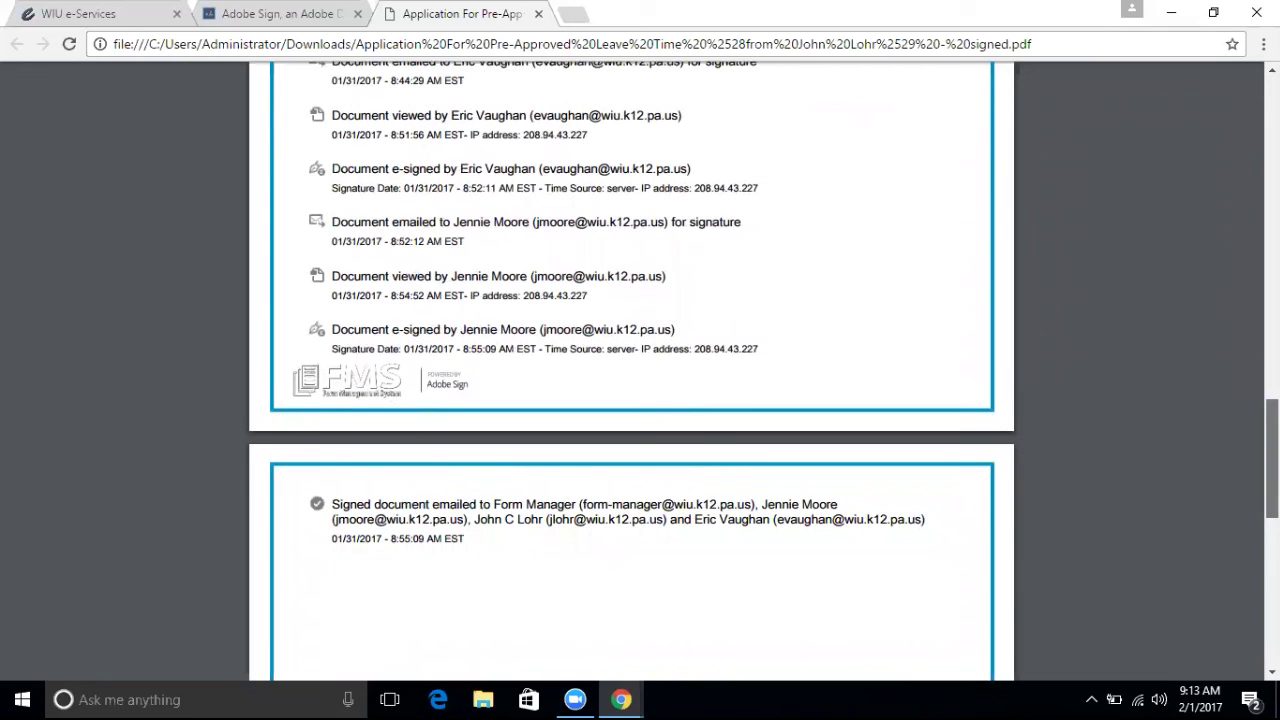
{"action": "scroll", "coordinate": [640, 370], "scroll_direction": "up", "scroll_amount": 7}
{"action": "scroll", "coordinate": [640, 370], "scroll_direction": "down", "scroll_amount": 4}
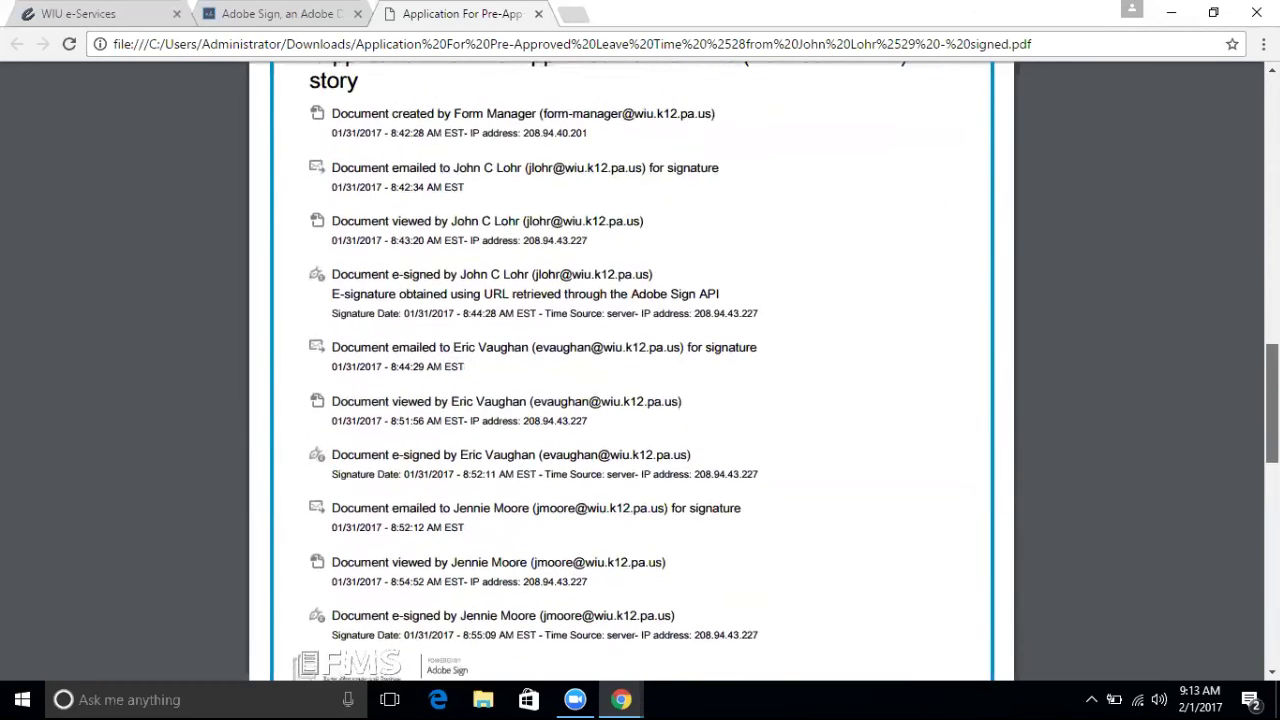
{"action": "scroll", "coordinate": [640, 370], "scroll_direction": "up", "scroll_amount": 10}
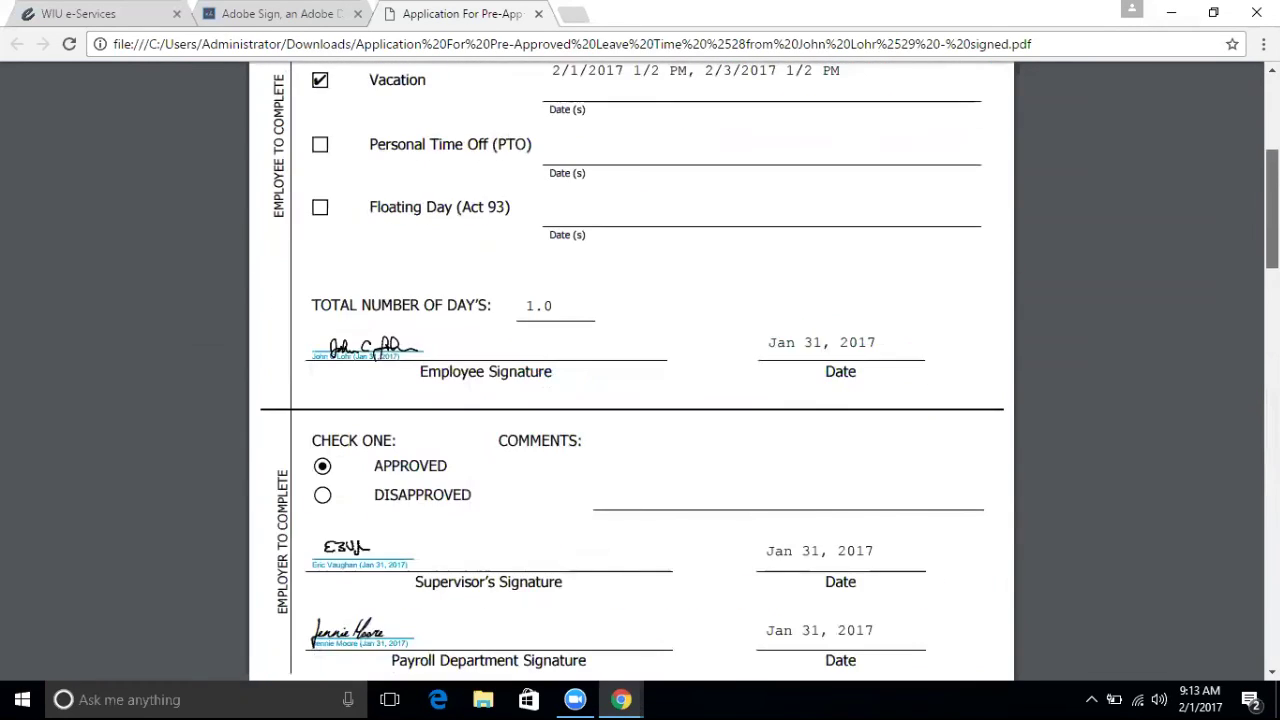
{"action": "left_click", "coordinate": [80, 13]}
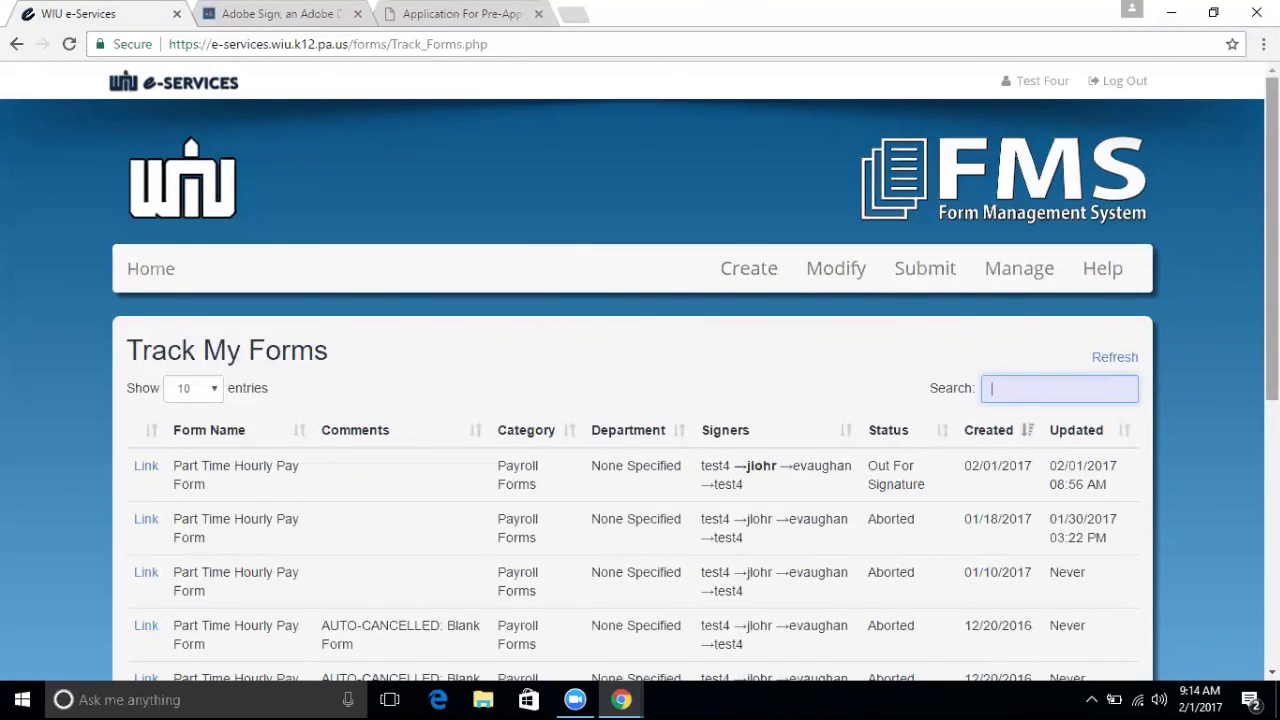
Visit the Create upload page, then open Modify to list Part Time Hourly Pay Form and Report of Absence.
{"action": "scroll", "coordinate": [640, 400], "scroll_direction": "down", "scroll_amount": 3}
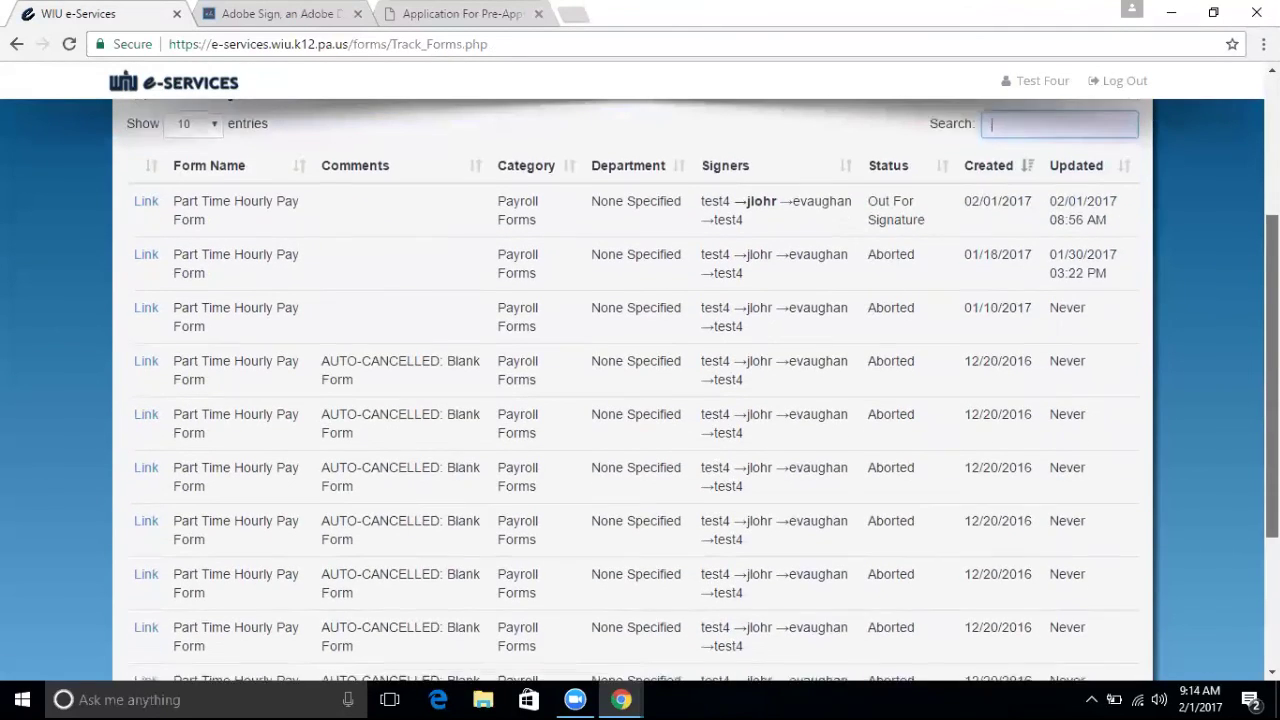
{"action": "scroll", "coordinate": [640, 400], "scroll_direction": "down", "scroll_amount": 1}
{"action": "scroll", "coordinate": [640, 400], "scroll_direction": "up", "scroll_amount": 4}
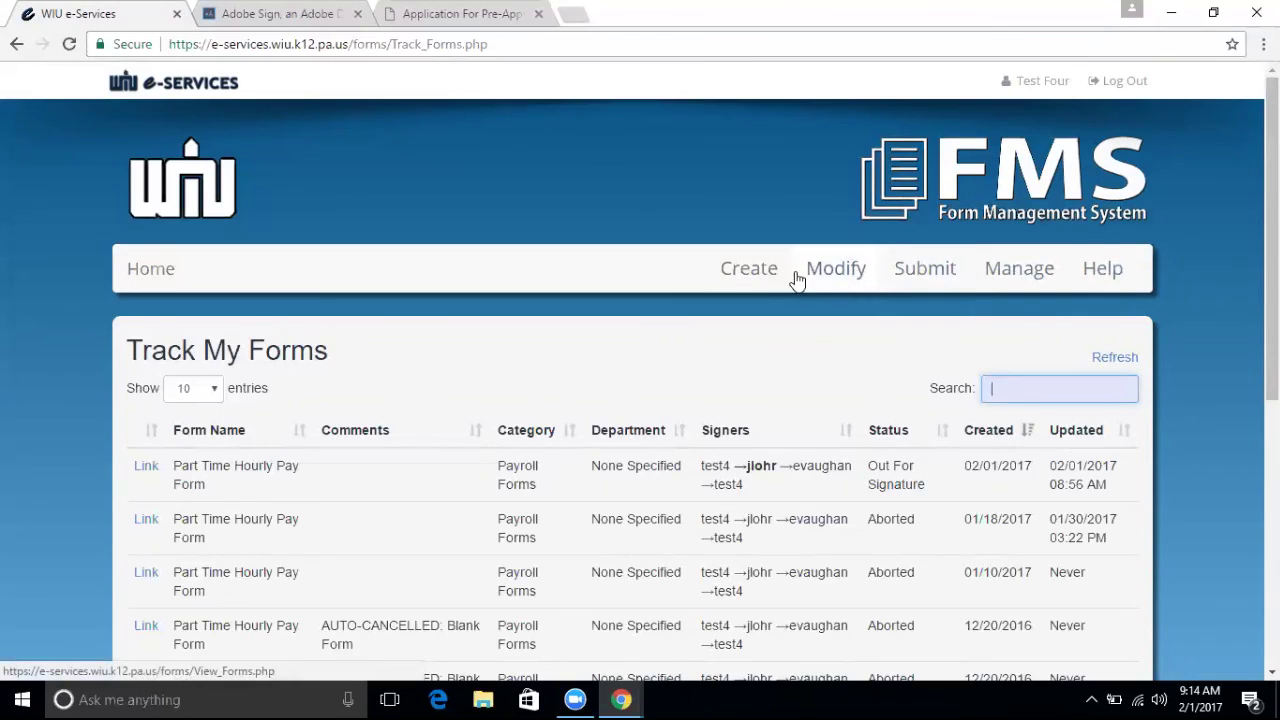
{"action": "left_click", "coordinate": [760, 285]}
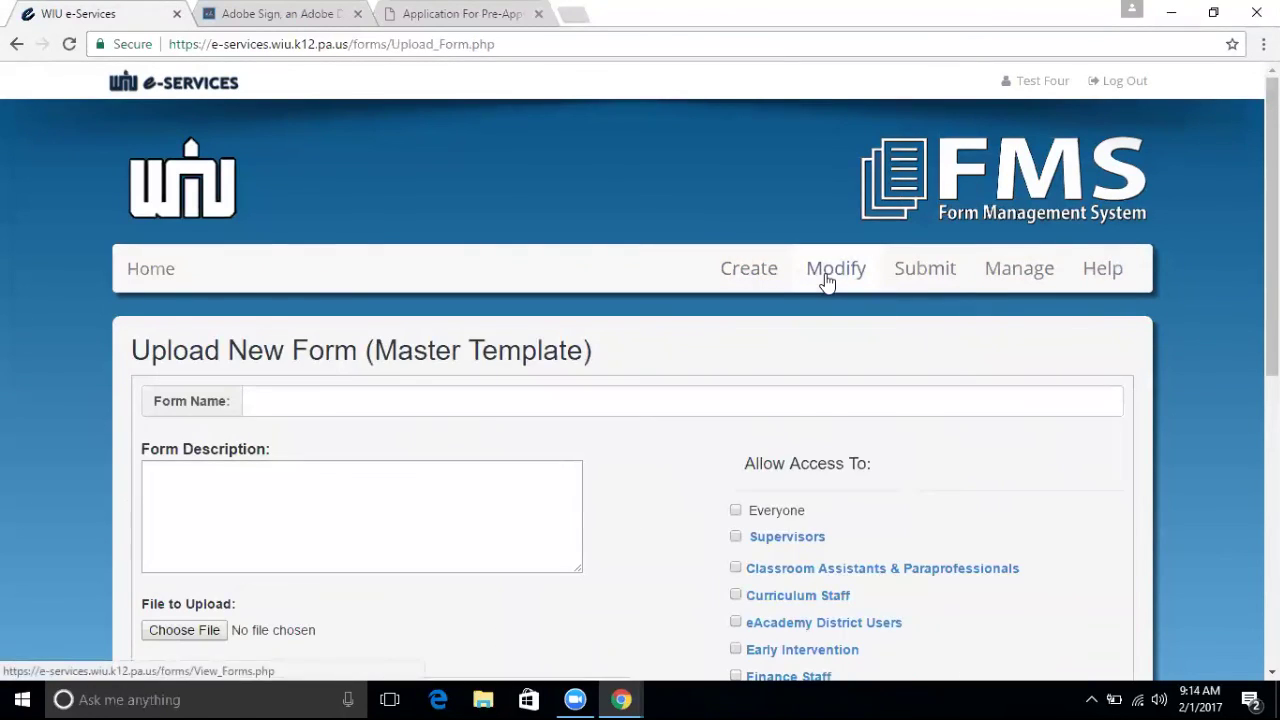
{"action": "left_click", "coordinate": [826, 283]}
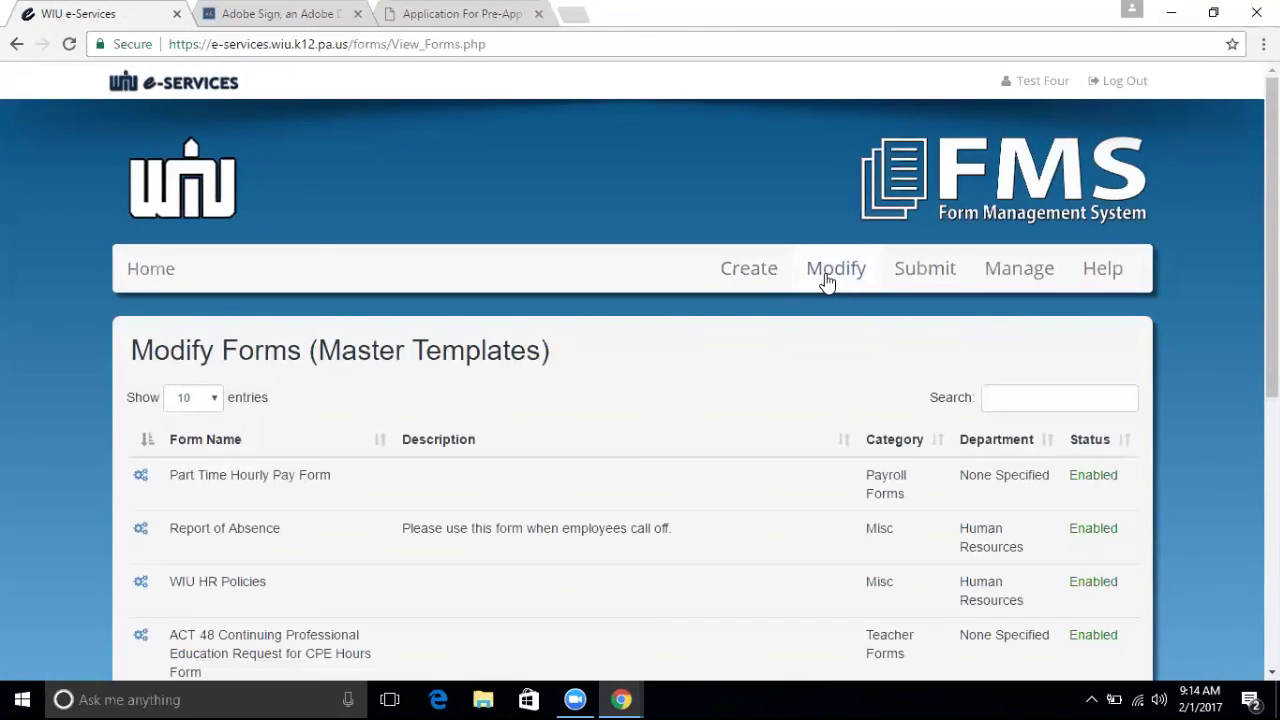